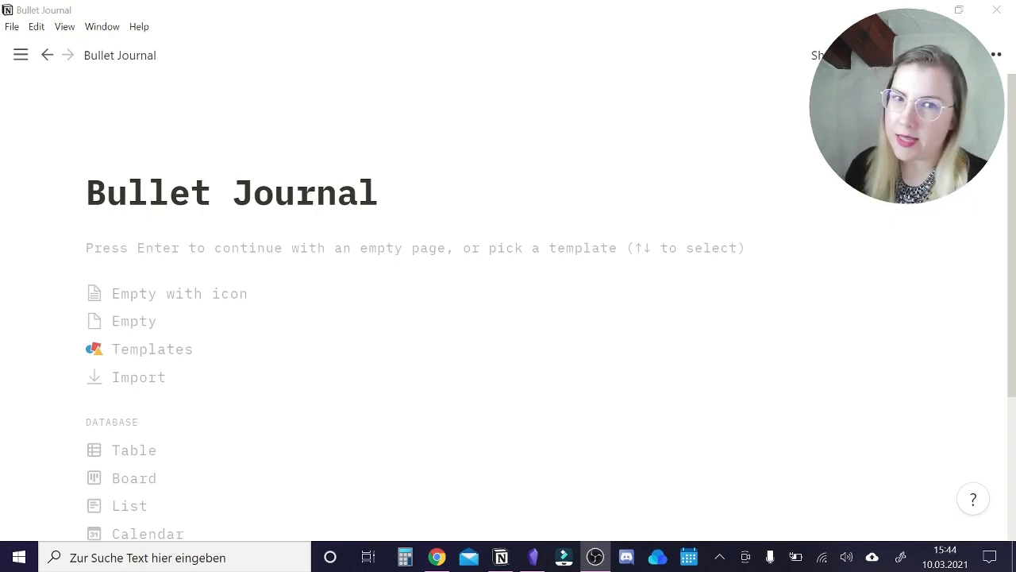
Start the empty page with the line "What does a BuJo need?" and open a new line below it.
{"action": "left_click", "coordinate": [415, 248]}
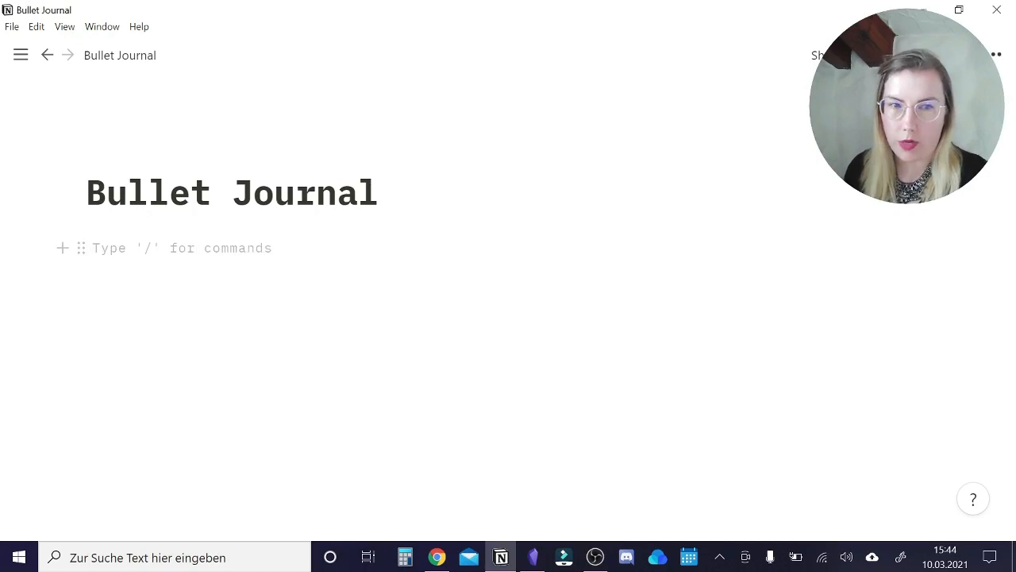
{"action": "type", "text": "What does a BuJo need?"}
{"action": "key", "text": "Return"}
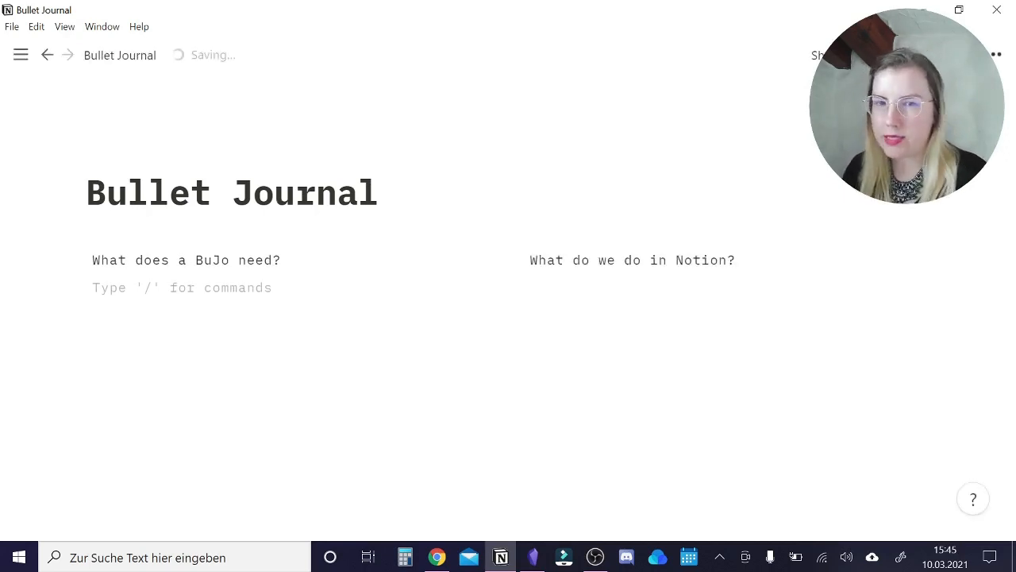
Enter "DailyPage/Running to do List" as the first item under "What does a BuJo need?".
{"action": "type", "text": "Daily"}
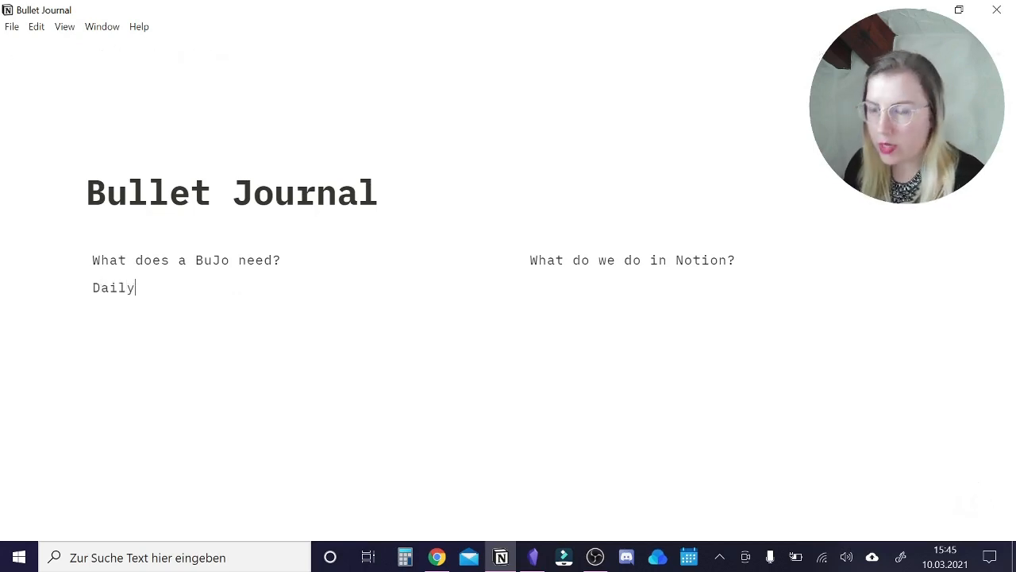
{"action": "type", "text": "Page/R"}
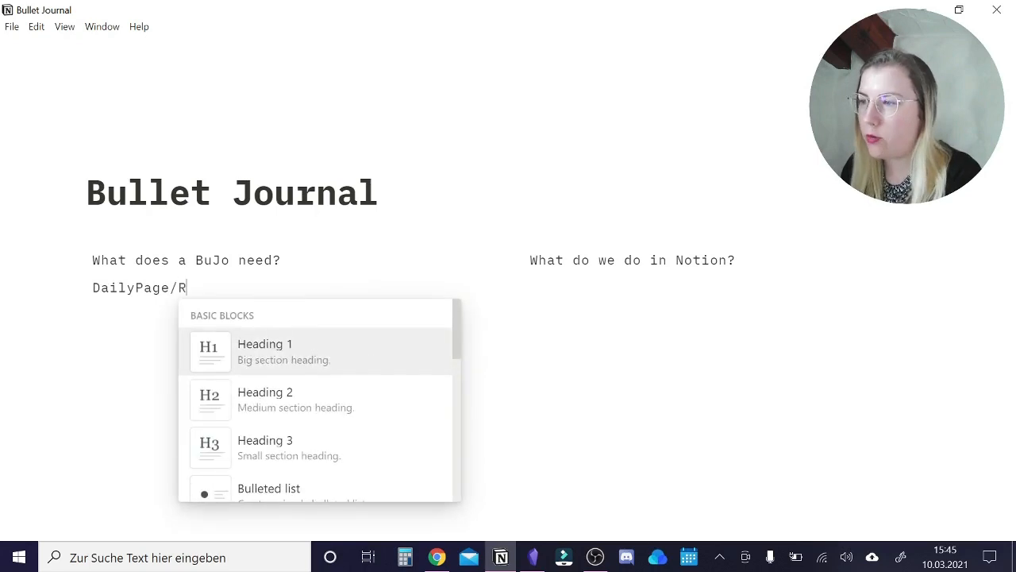
{"action": "type", "text": "unning to o"}
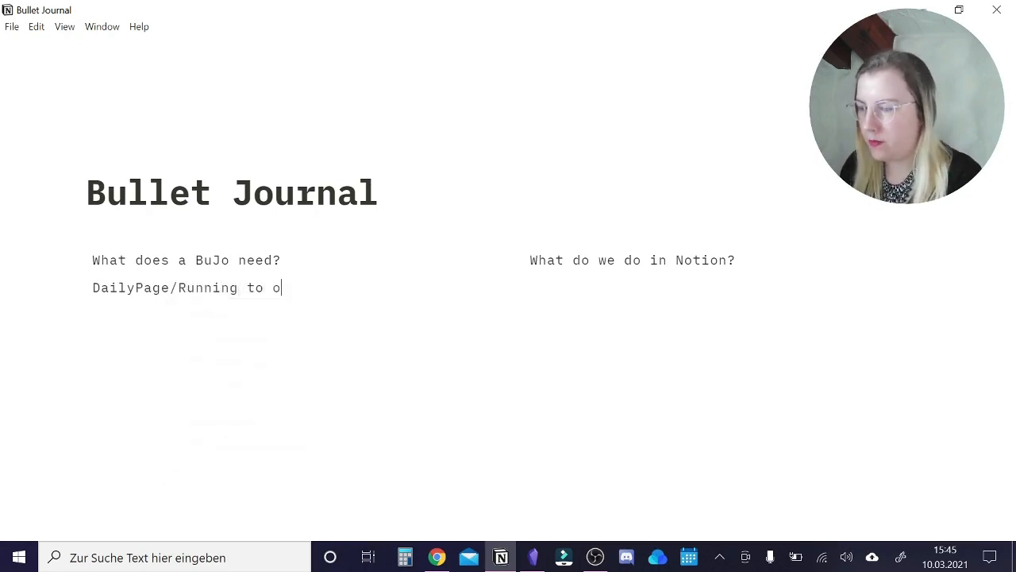
{"action": "key", "text": "BackSpace"}
{"action": "type", "text": "do List"}
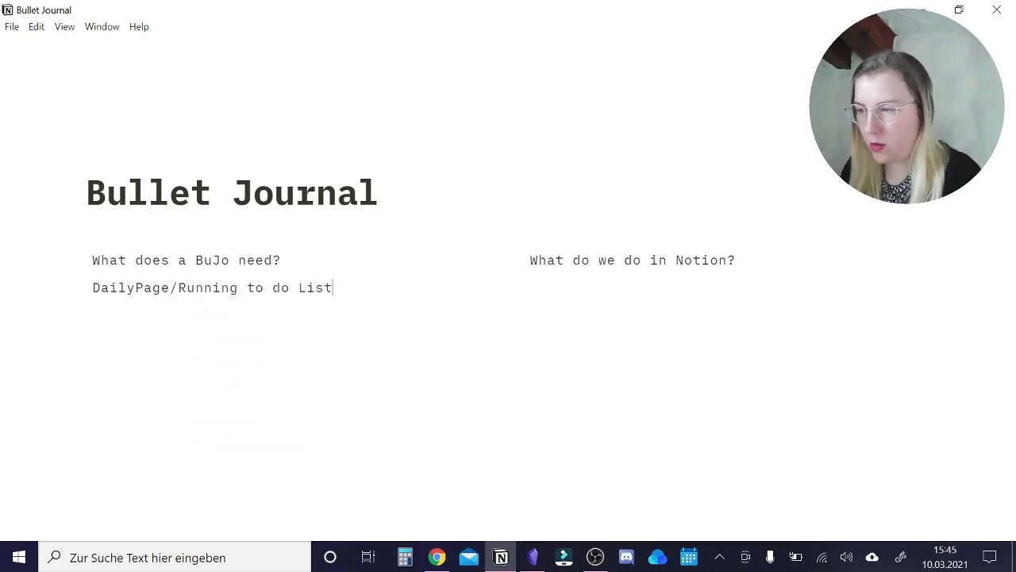
Add the lines "Monthly Page", "Future Log" and "Collections" below the running to-do list item.
{"action": "key", "text": "Return"}
{"action": "type", "text": "Month"}
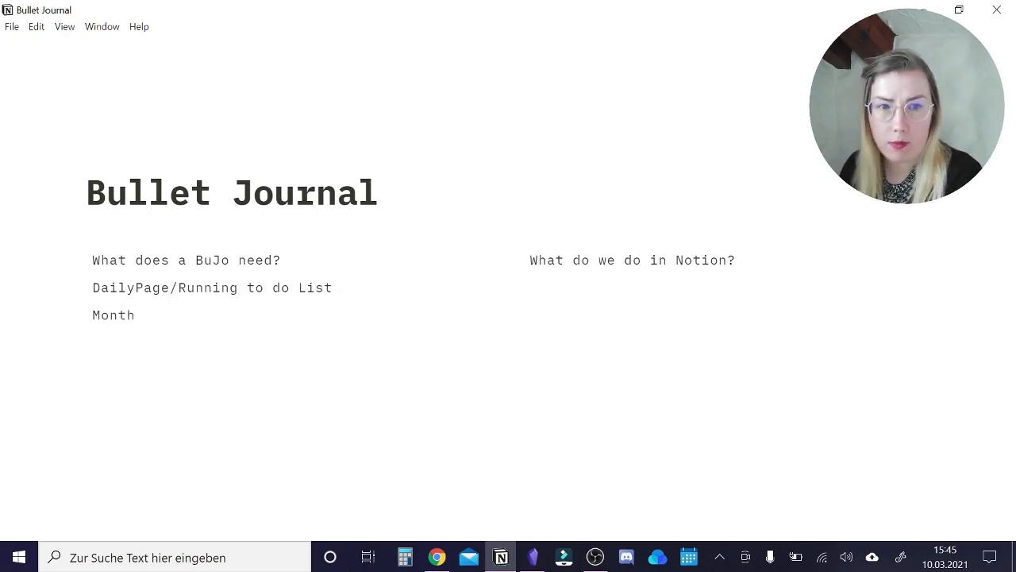
{"action": "type", "text": "ly Page"}
{"action": "key", "text": "Return"}
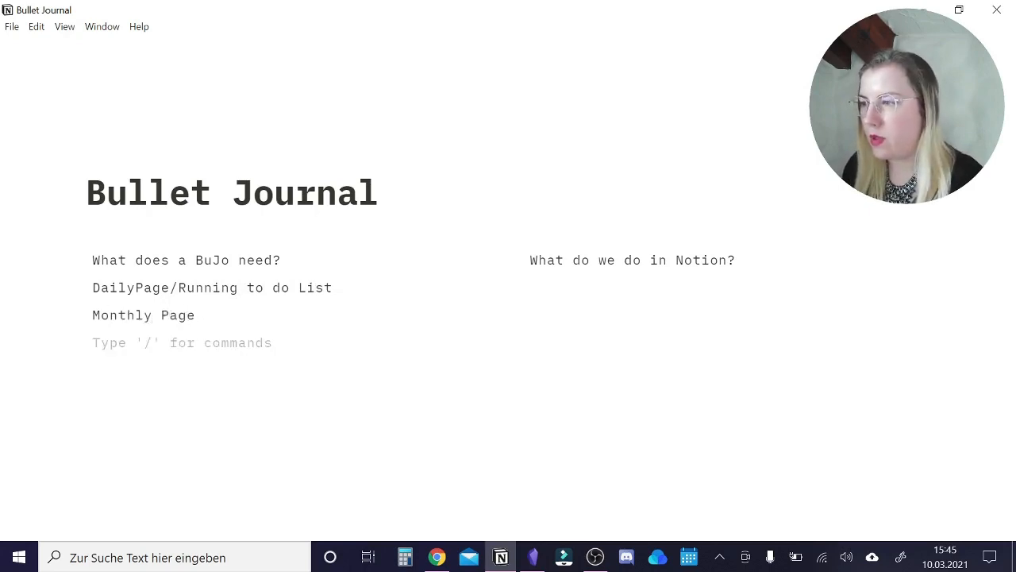
{"action": "type", "text": "Future Log"}
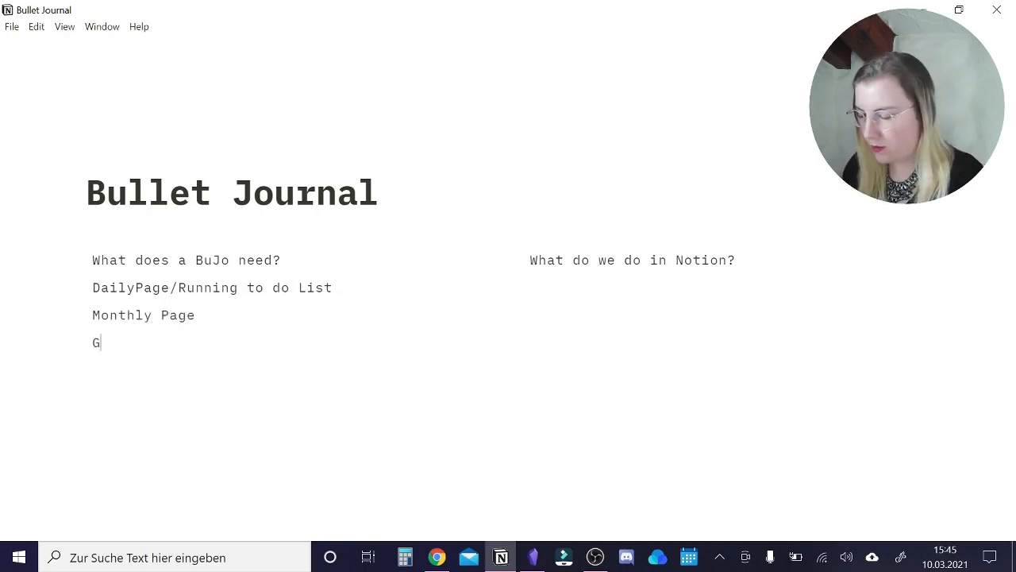
{"action": "key", "text": "Return"}
{"action": "type", "text": "Collections"}
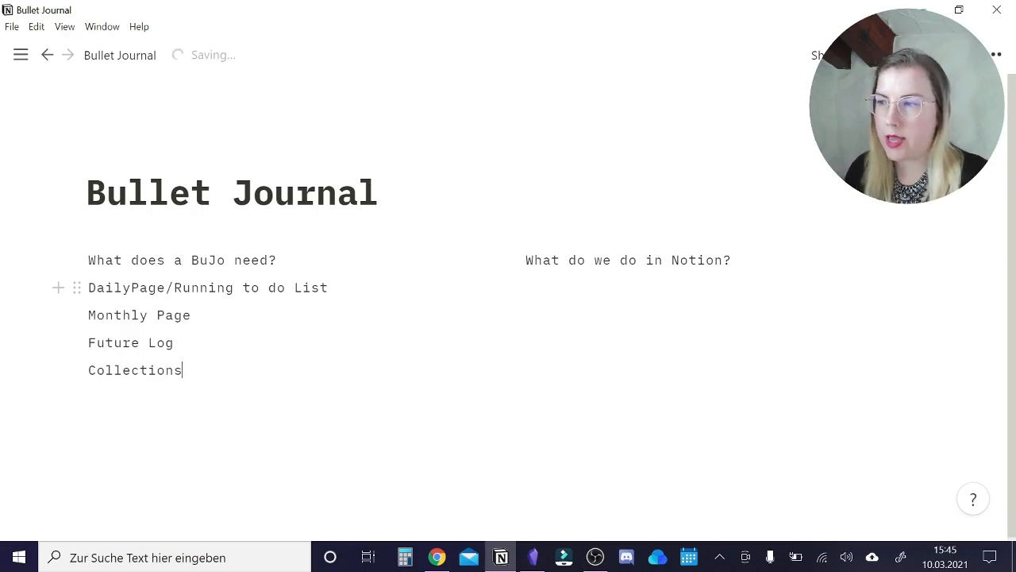
Append "(Habit Tracker)" to the "Monthly Page" line.
{"action": "left_click", "coordinate": [192, 315]}
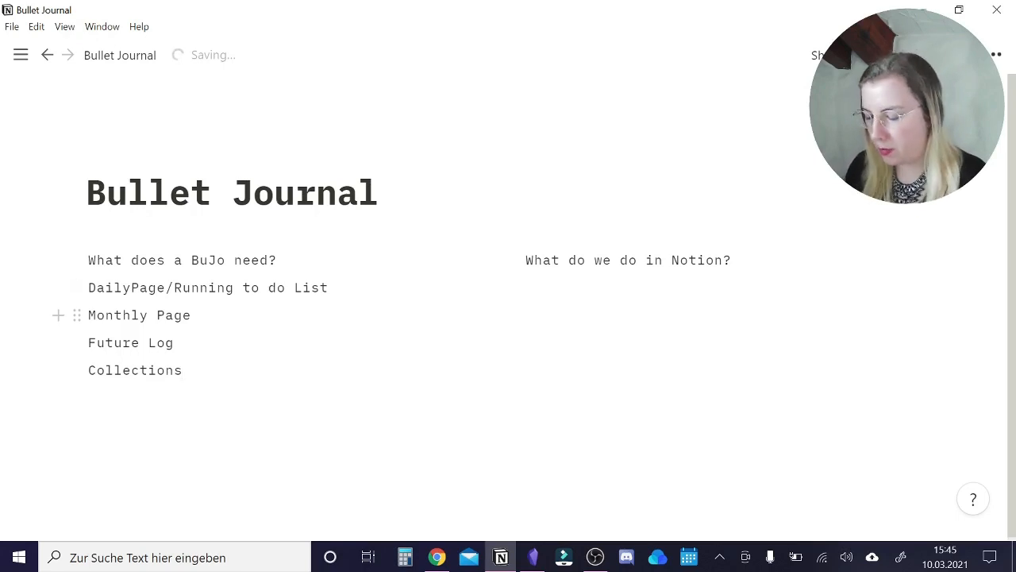
{"action": "type", "text": "(Habit"}
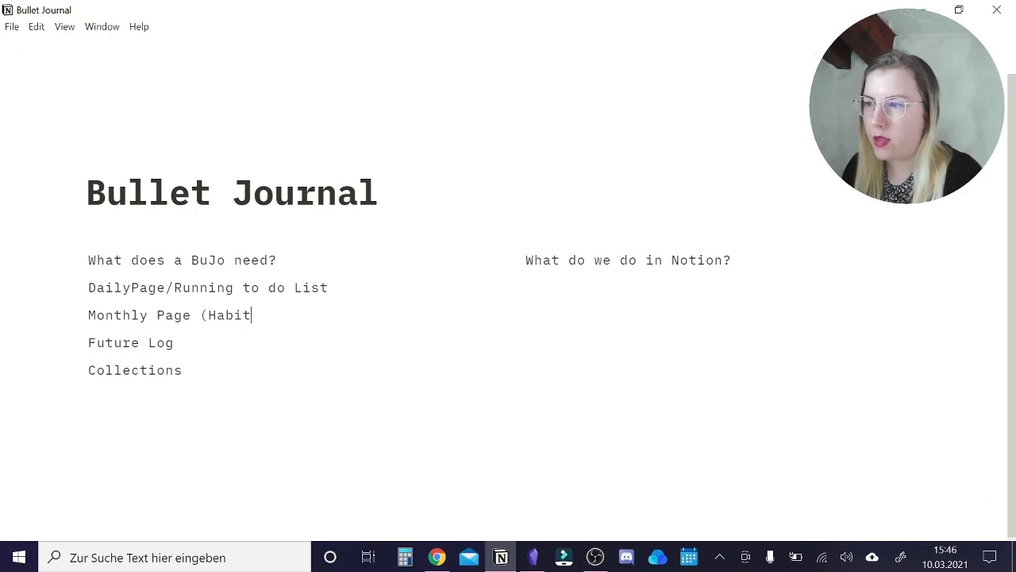
{"action": "type", "text": " Tracker)"}
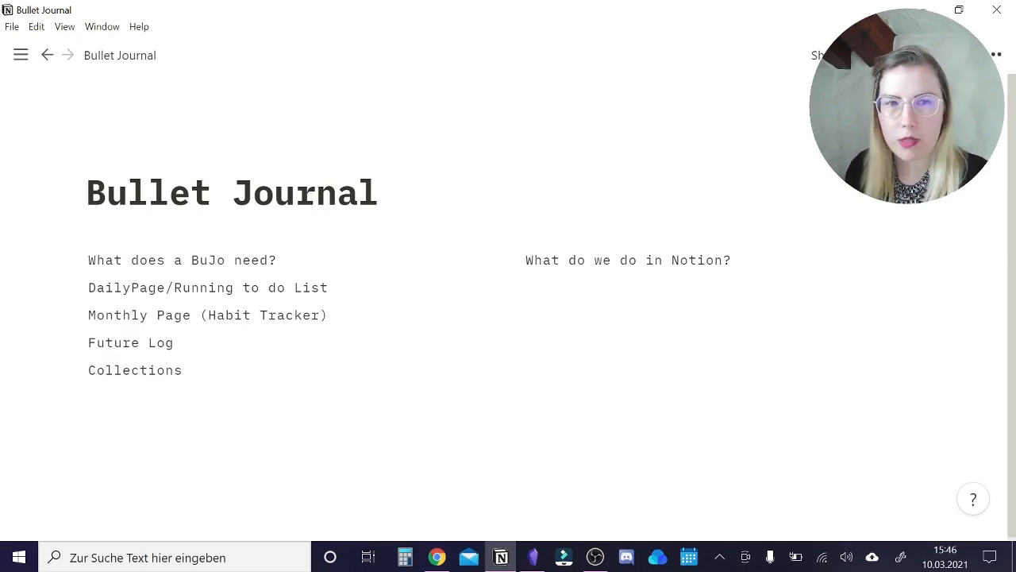
Add "Daily Page" under "What do we do in Notion?" and strike through "Habit Tracker)" and "DailyPage" in the BuJo list.
{"action": "key", "text": "Return"}
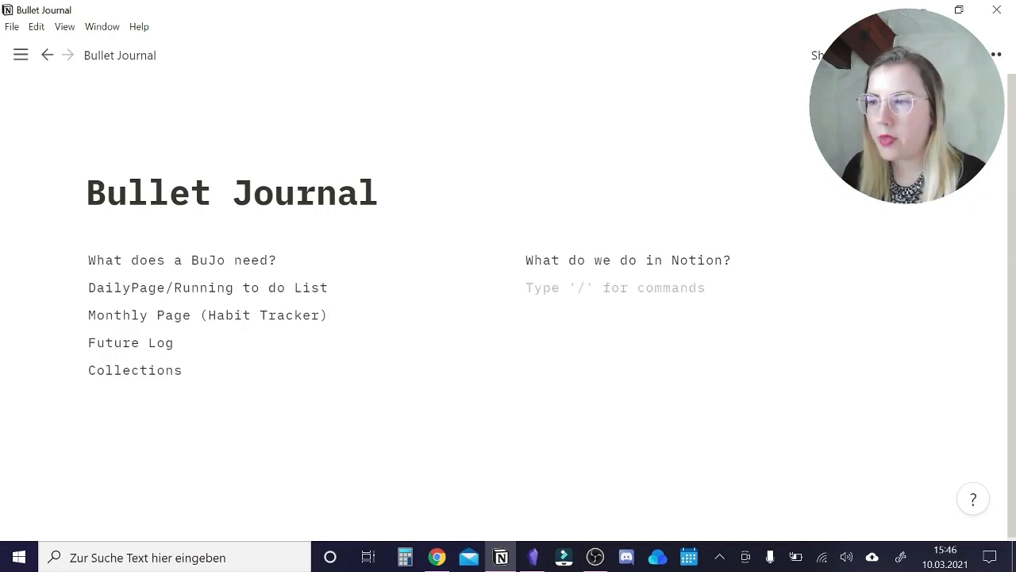
{"action": "type", "text": "Daily Page"}
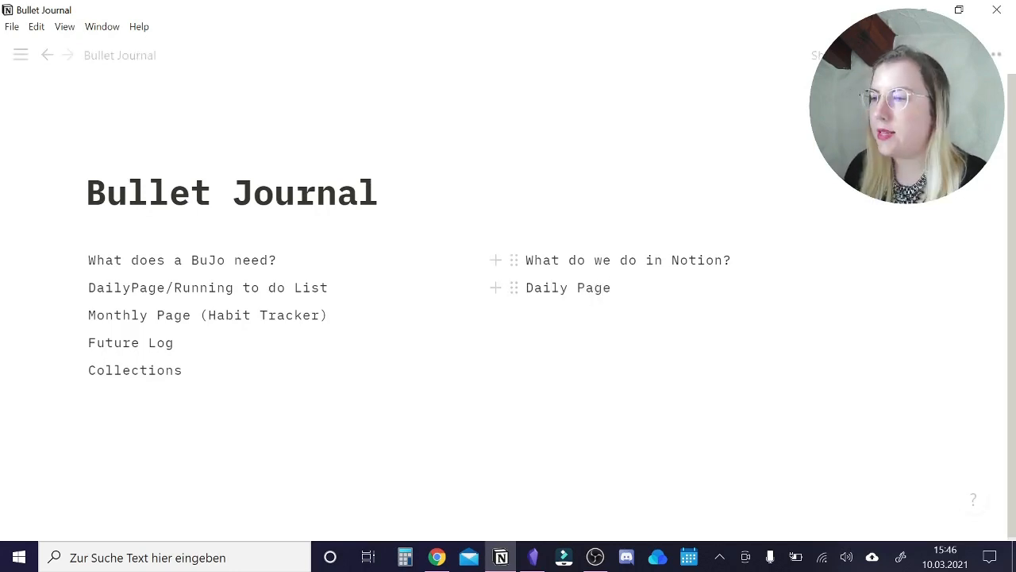
{"action": "left_click_drag", "start_coordinate": [208, 316], "coordinate": [328, 315]}
{"action": "left_click", "coordinate": [436, 282]}
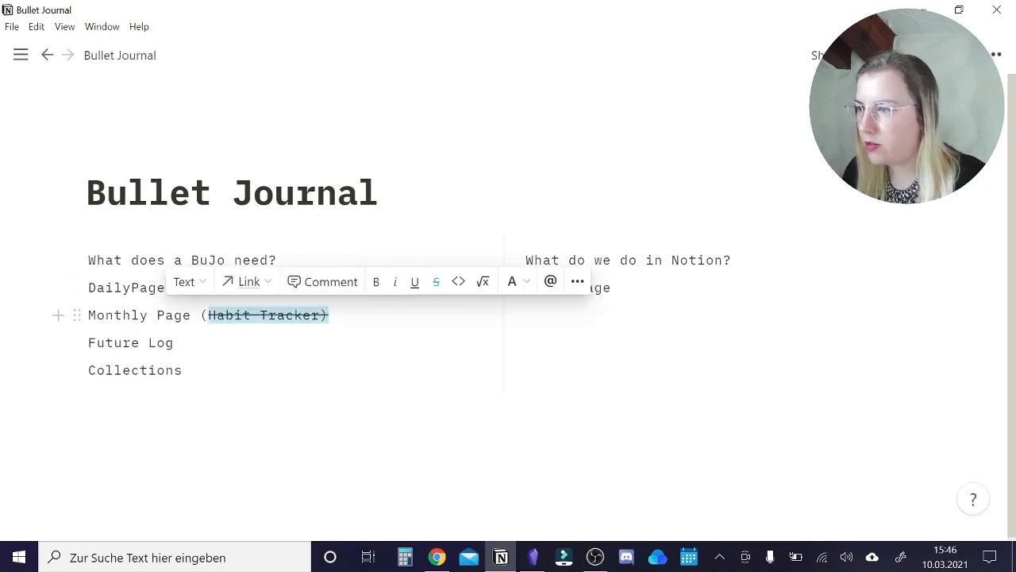
{"action": "left_click", "coordinate": [88, 288]}
{"action": "mouse_move", "coordinate": [88, 288]}
{"action": "left_mouse_down"}
{"action": "mouse_move", "coordinate": [65, 287]}
{"action": "mouse_move", "coordinate": [174, 287]}
{"action": "mouse_move", "coordinate": [88, 287]}
{"action": "left_mouse_up"}
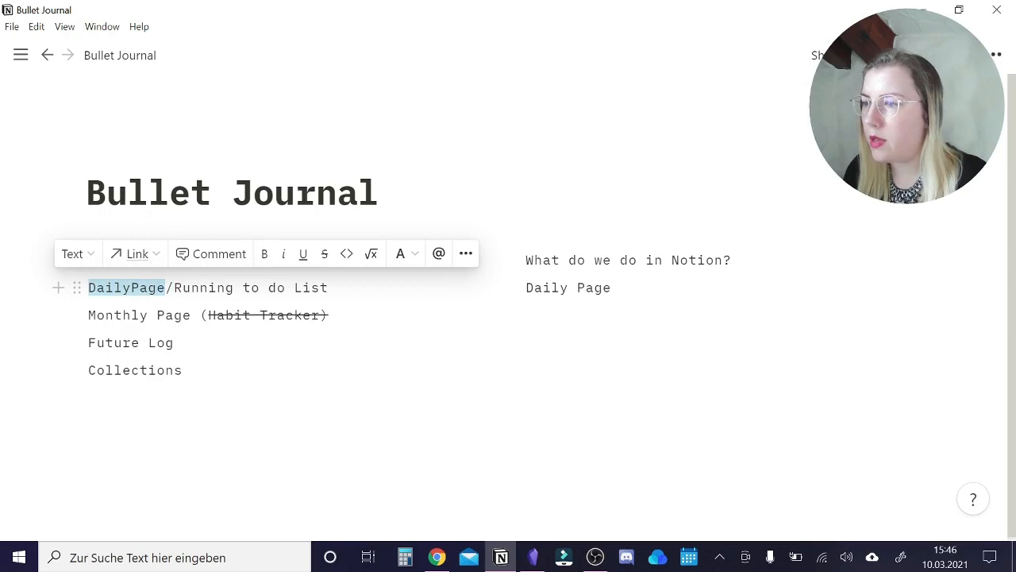
{"action": "left_click", "coordinate": [325, 255]}
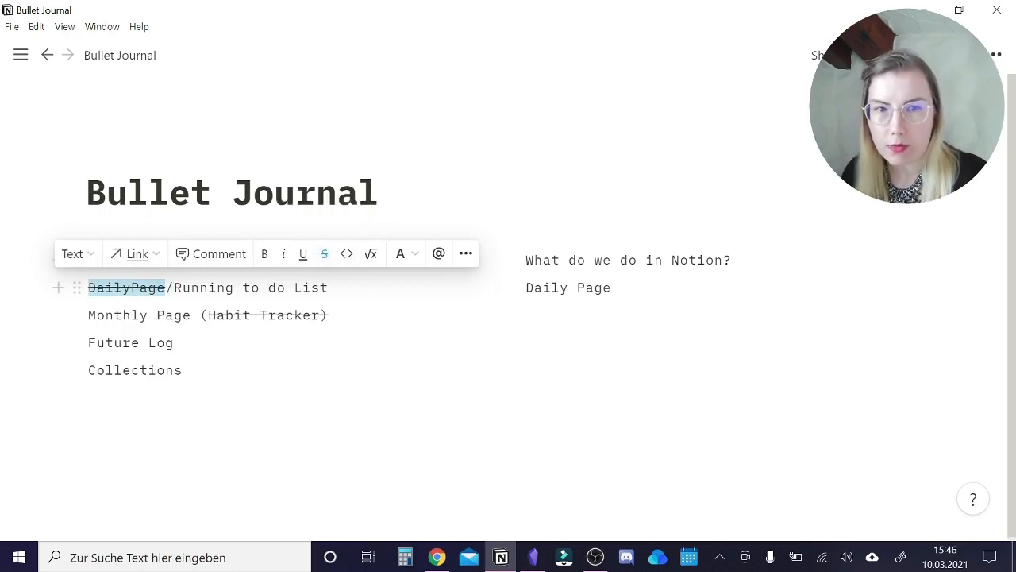
Add the line "Tasks & Events Database" below "Daily Page" in the Notion column.
{"action": "left_click", "coordinate": [614, 288]}
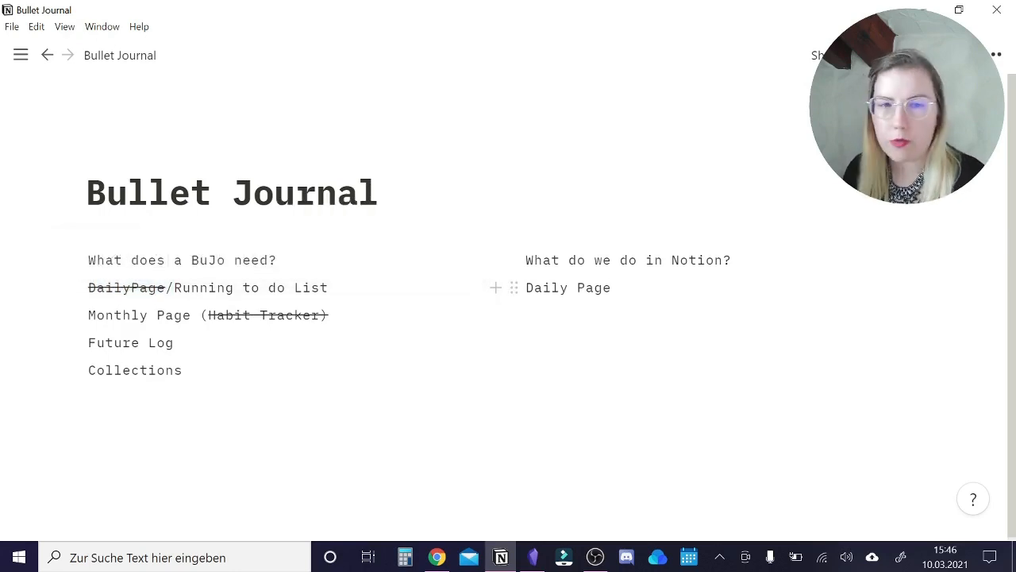
{"action": "key", "text": "Return"}
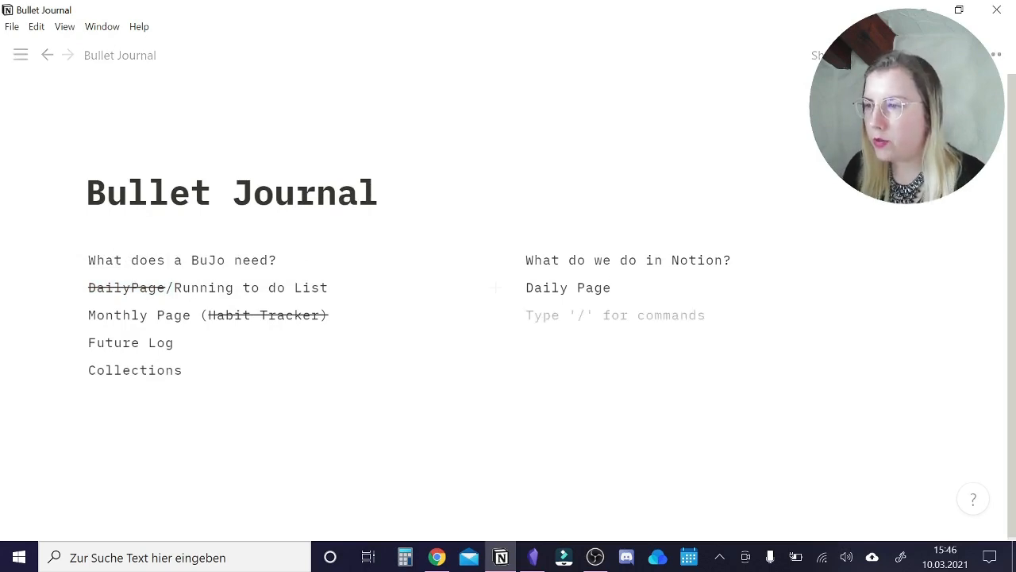
{"action": "type", "text": "Task"}
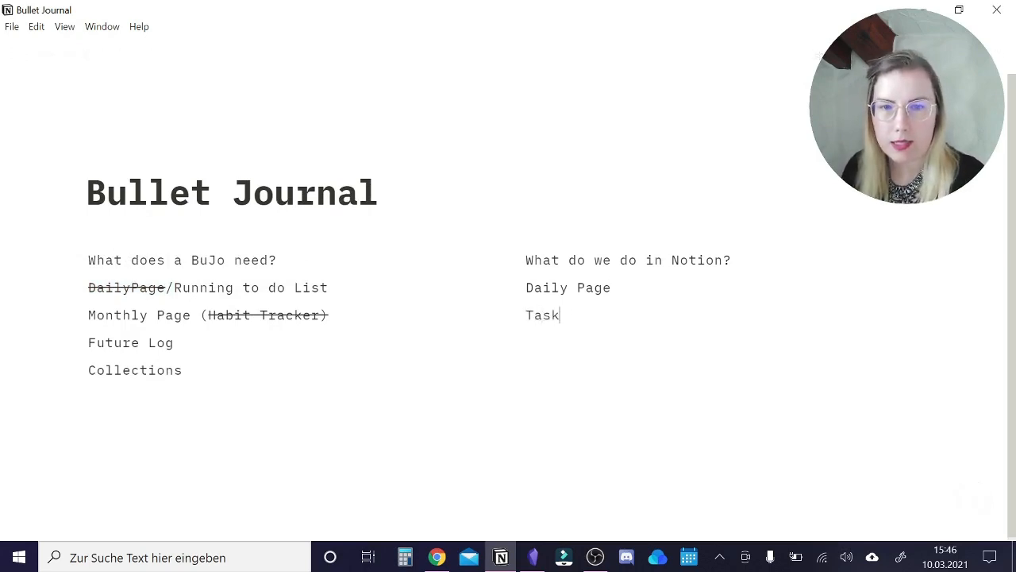
{"action": "type", "text": "s & Events Database"}
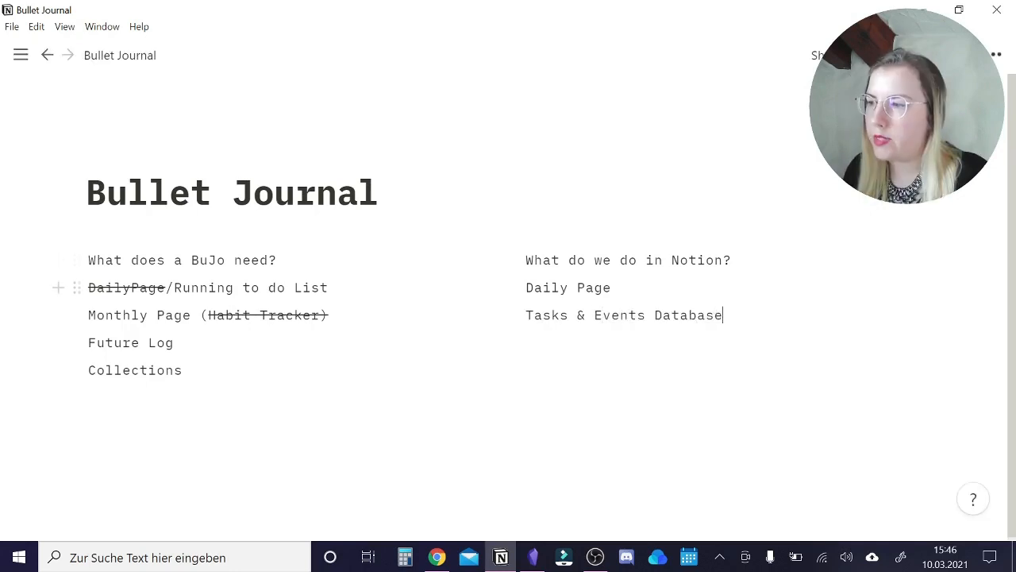
Strike through "Running to do List" and "Future Log" in the BuJo list.
{"action": "left_click_drag", "start_coordinate": [174, 288], "coordinate": [328, 288]}
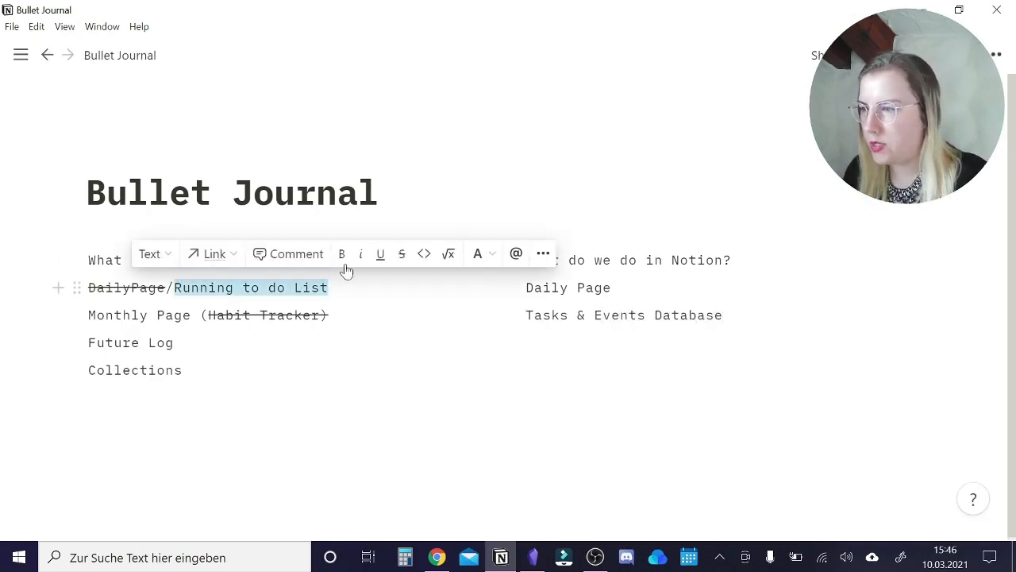
{"action": "left_click", "coordinate": [402, 254]}
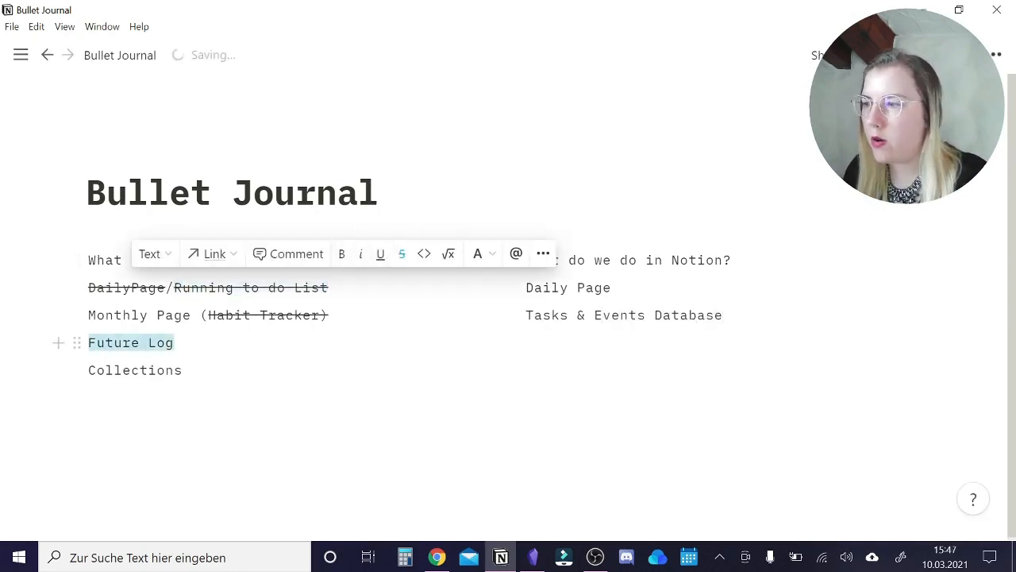
{"action": "left_click", "coordinate": [402, 254]}
{"action": "key", "text": "ctrl+y"}
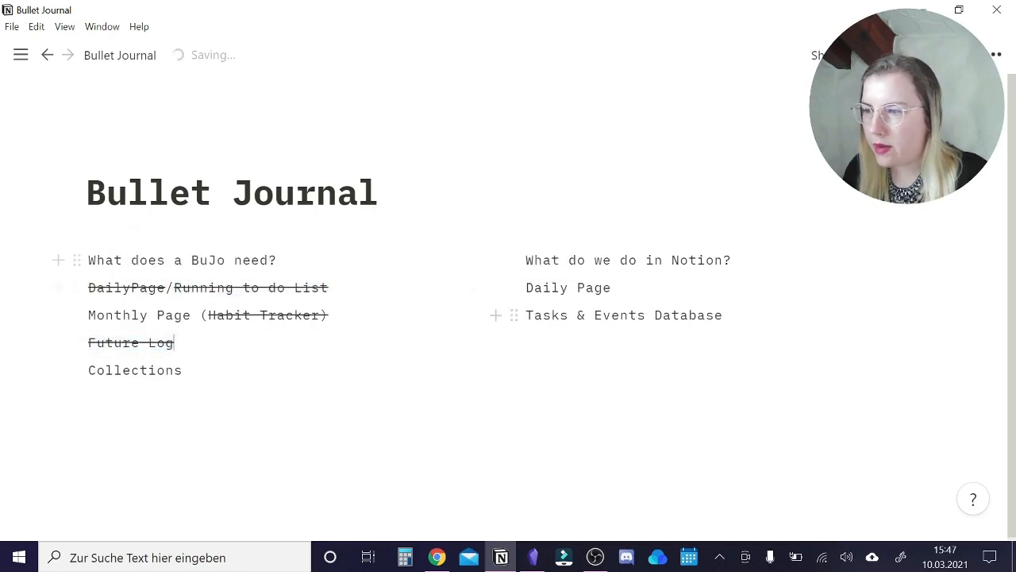
Add the line "Monthly" below "Tasks & Events Database" in the Notion column.
{"action": "left_click", "coordinate": [724, 315]}
{"action": "key", "text": "Return"}
{"action": "type", "text": "Monthly"}
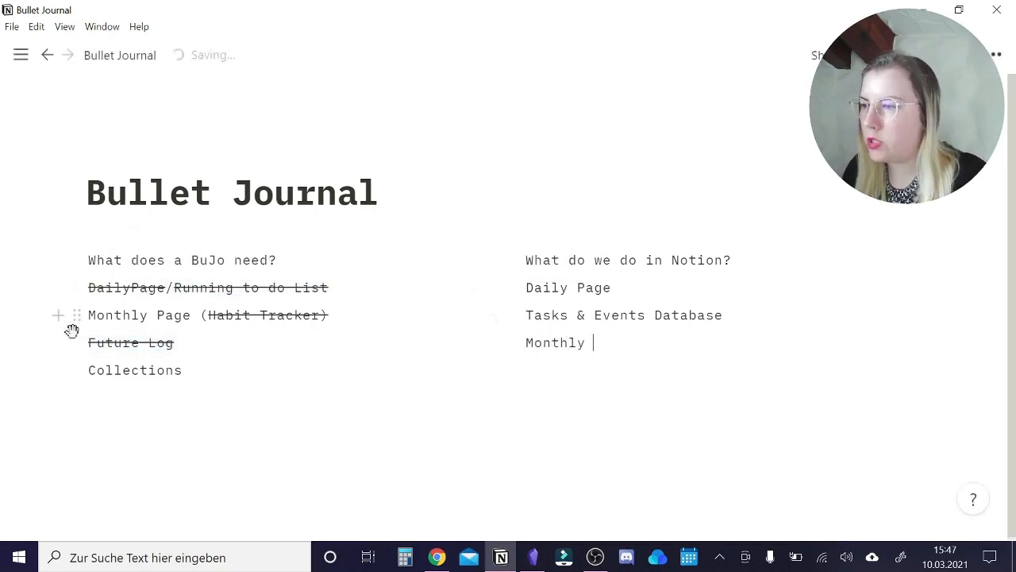
Strike through "Monthly Page" in the BuJo list and add "Collections Database" below "Monthly" in the Notion column.
{"action": "left_click_drag", "start_coordinate": [192, 316], "coordinate": [97, 316]}
{"action": "left_click_drag", "start_coordinate": [192, 315], "coordinate": [88, 315]}
{"action": "key", "text": "ctrl+shift+s"}
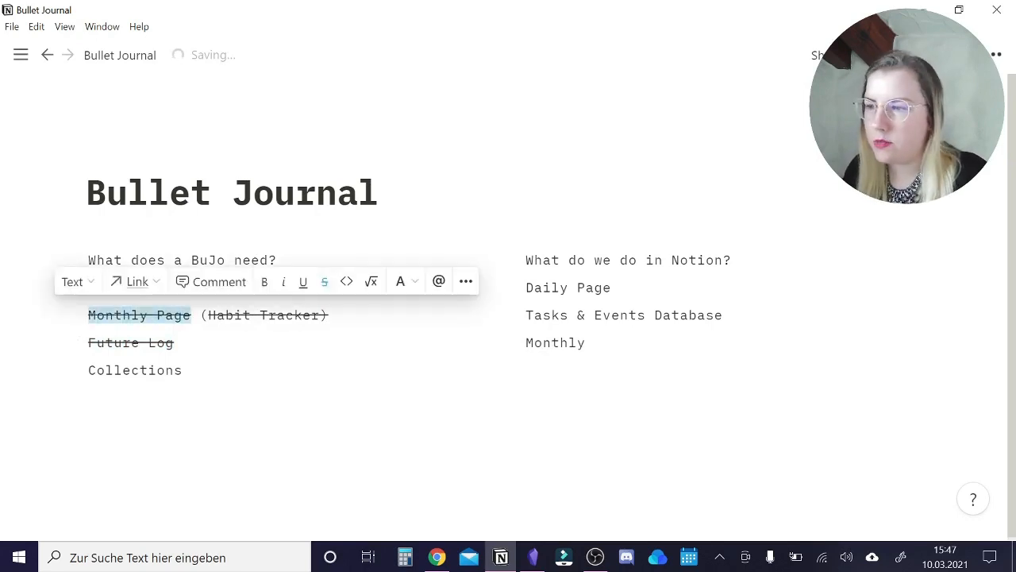
{"action": "left_click", "coordinate": [584, 370]}
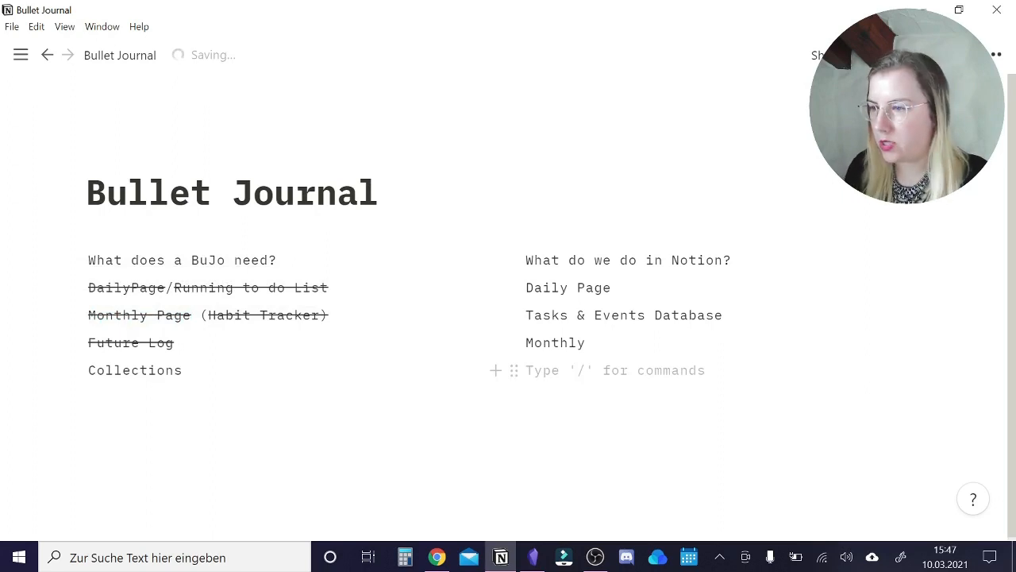
{"action": "type", "text": "Collections Database"}
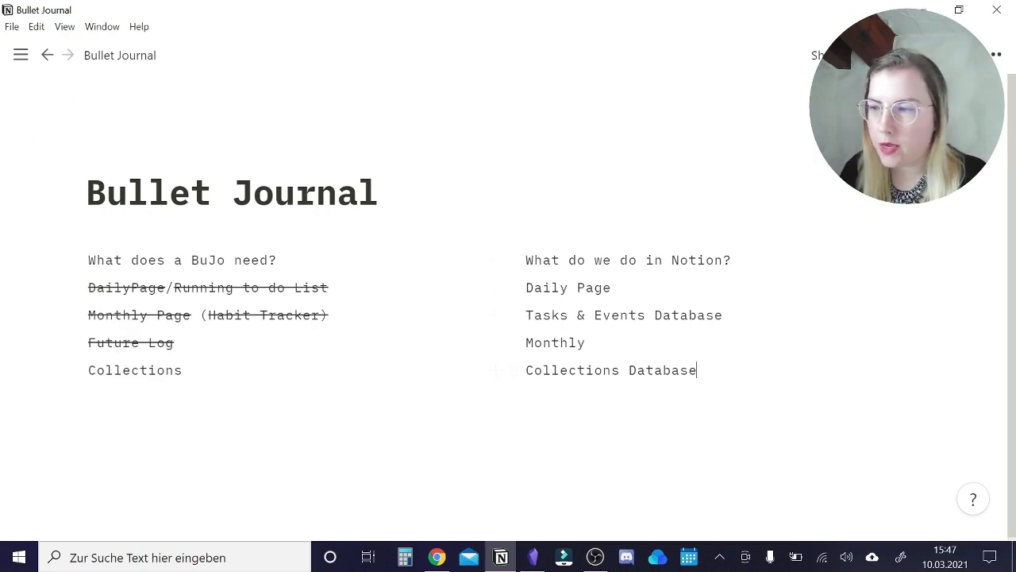
Insert an inline table database below the two columns.
{"action": "scroll", "coordinate": [508, 317], "scroll_direction": "down", "scroll_amount": 1}
{"action": "key", "text": "Return"}
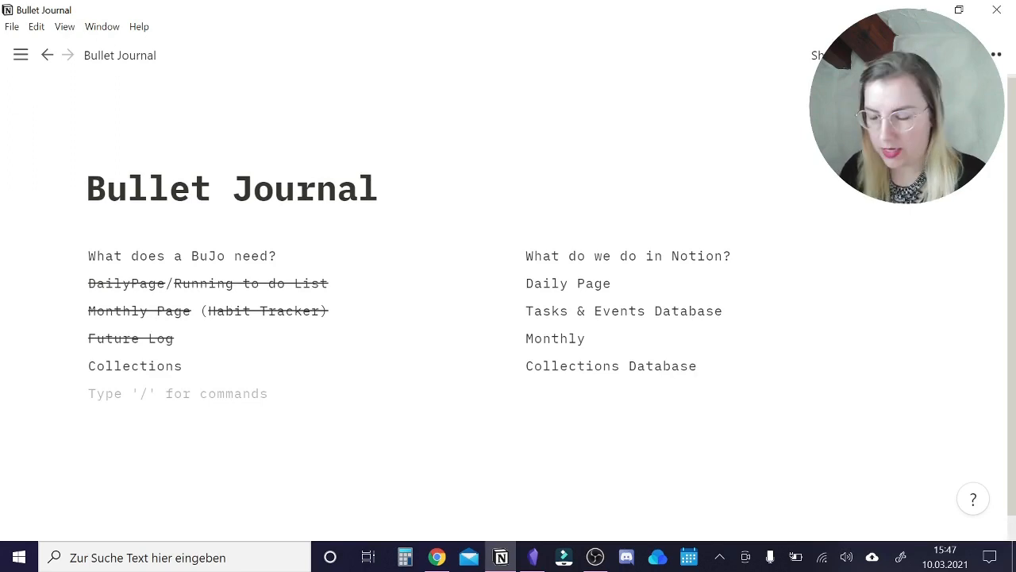
{"action": "type", "text": "/tab"}
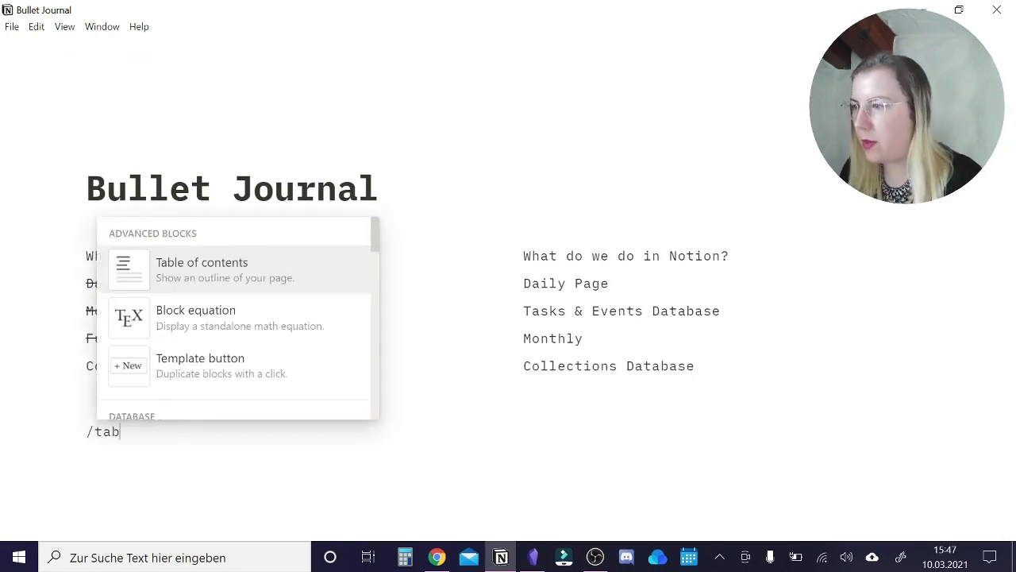
{"action": "type", "text": "le"}
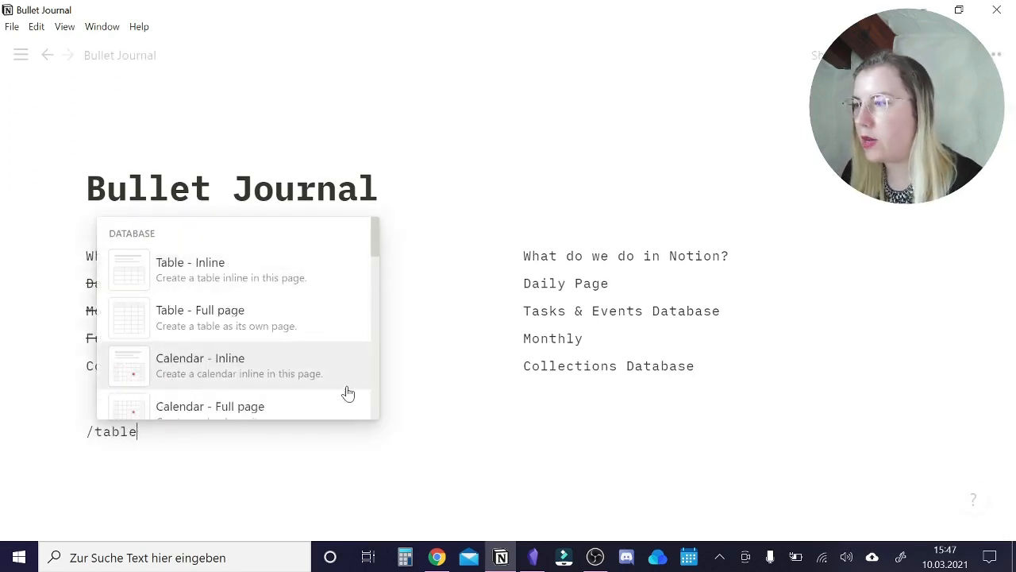
{"action": "left_click", "coordinate": [148, 264]}
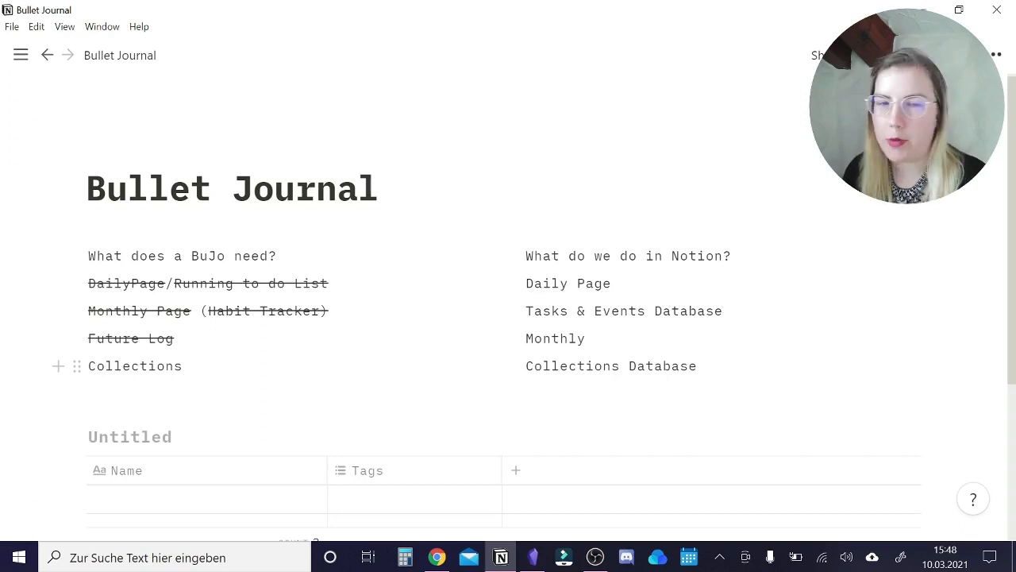
Name the new inline table database "Daily Pages".
{"action": "scroll", "coordinate": [274, 368], "scroll_direction": "down", "scroll_amount": 3}
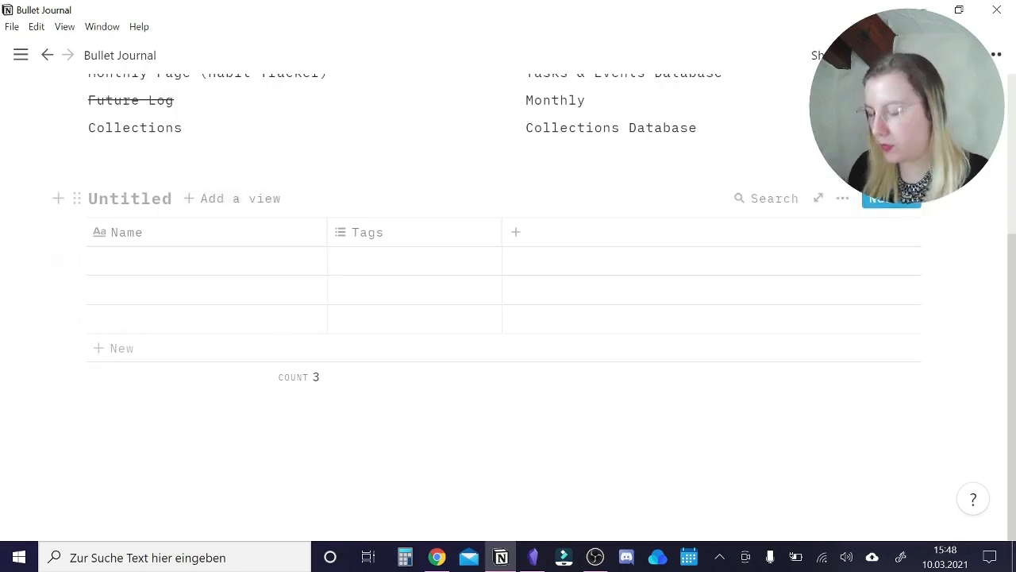
{"action": "left_click", "coordinate": [150, 205]}
{"action": "type", "text": "Daily Pahe"}
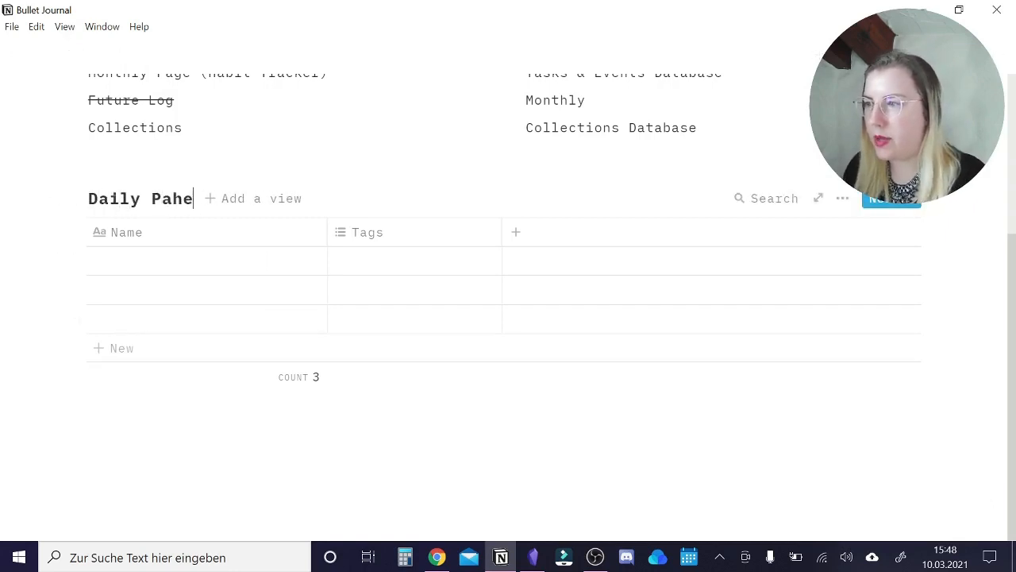
{"action": "key", "text": "BackSpace"}
{"action": "key", "text": "BackSpace"}
{"action": "type", "text": "ges"}
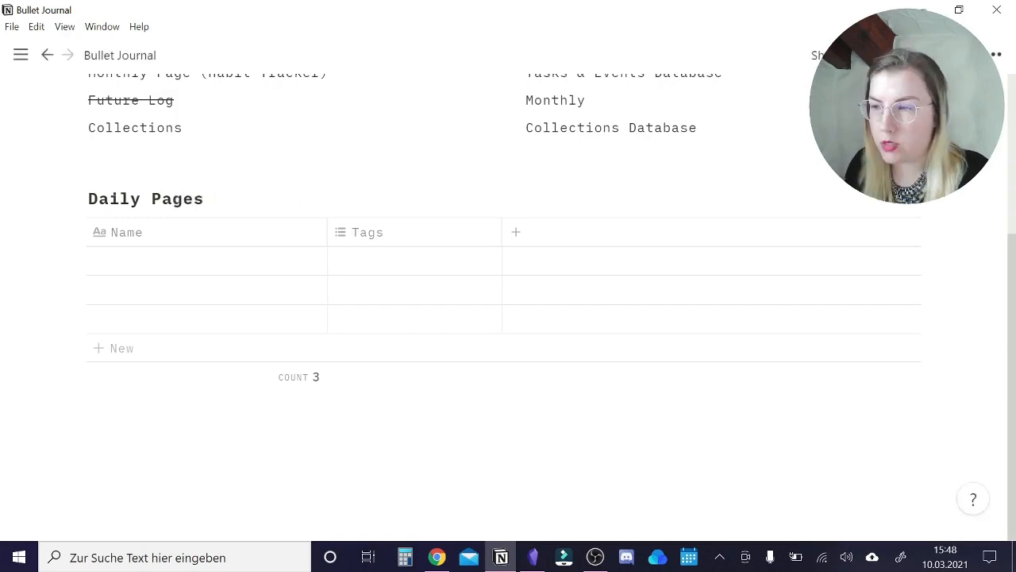
Insert a second inline table database below Daily Pages and name it "Monthly".
{"action": "left_click", "coordinate": [150, 405]}
{"action": "type", "text": "/table"}
{"action": "key", "text": "Return"}
{"action": "left_click", "coordinate": [139, 409]}
{"action": "type", "text": "Monthly"}
Insert an inline table database below Monthly and name it "Tasks & Events".
{"action": "scroll", "coordinate": [150, 409], "scroll_direction": "down", "scroll_amount": 3}
{"action": "left_click", "coordinate": [150, 405]}
{"action": "type", "text": "/table"}
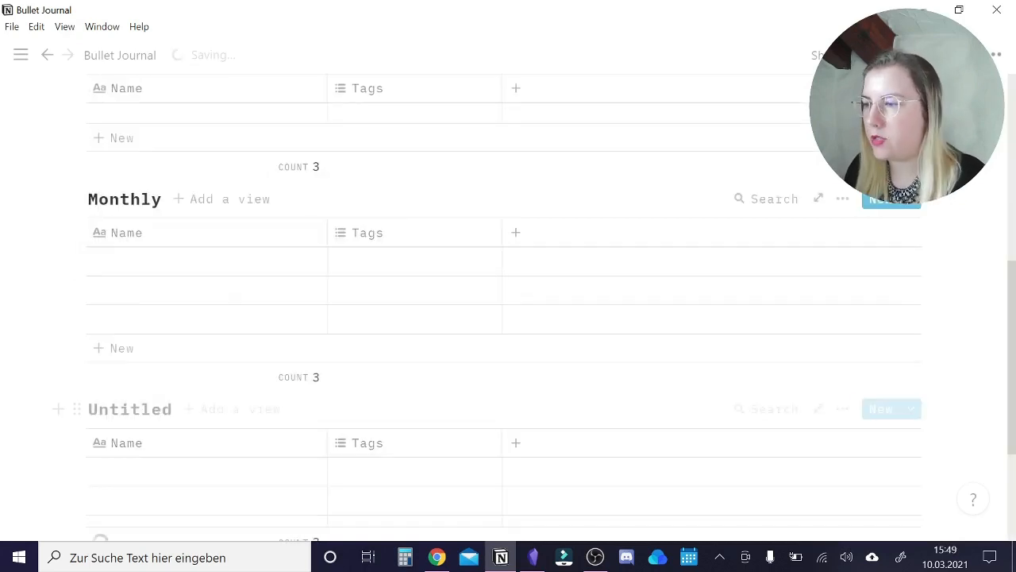
{"action": "left_click", "coordinate": [124, 415]}
{"action": "type", "text": "Tasks & Events"}
Insert another inline table database below Tasks & Events.
{"action": "scroll", "coordinate": [127, 415], "scroll_direction": "down", "scroll_amount": 3}
{"action": "left_click", "coordinate": [153, 406]}
{"action": "type", "text": "/table"}
{"action": "key", "text": "Return"}
Turn the Tags column of Daily Pages into a date property named "Date".
{"action": "scroll", "coordinate": [159, 445], "scroll_direction": "up", "scroll_amount": 2}
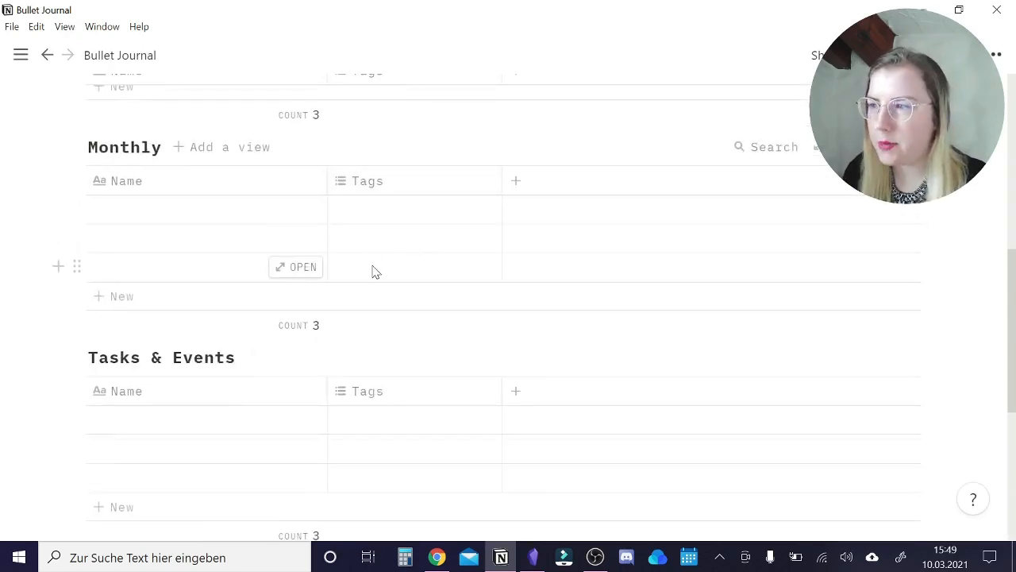
{"action": "scroll", "coordinate": [369, 272], "scroll_direction": "up", "scroll_amount": 3}
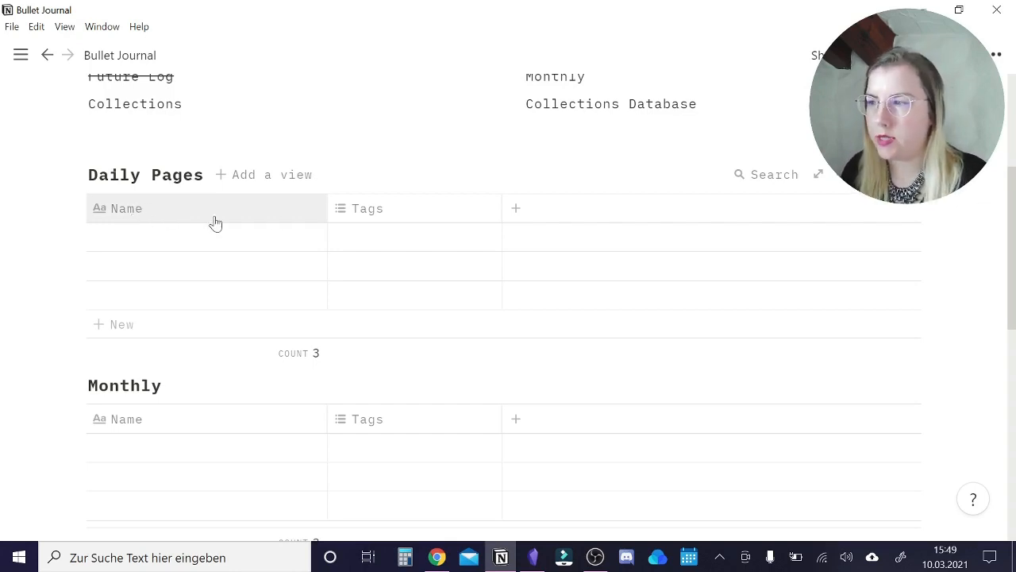
{"action": "left_click", "coordinate": [401, 215]}
{"action": "type", "text": "Date"}
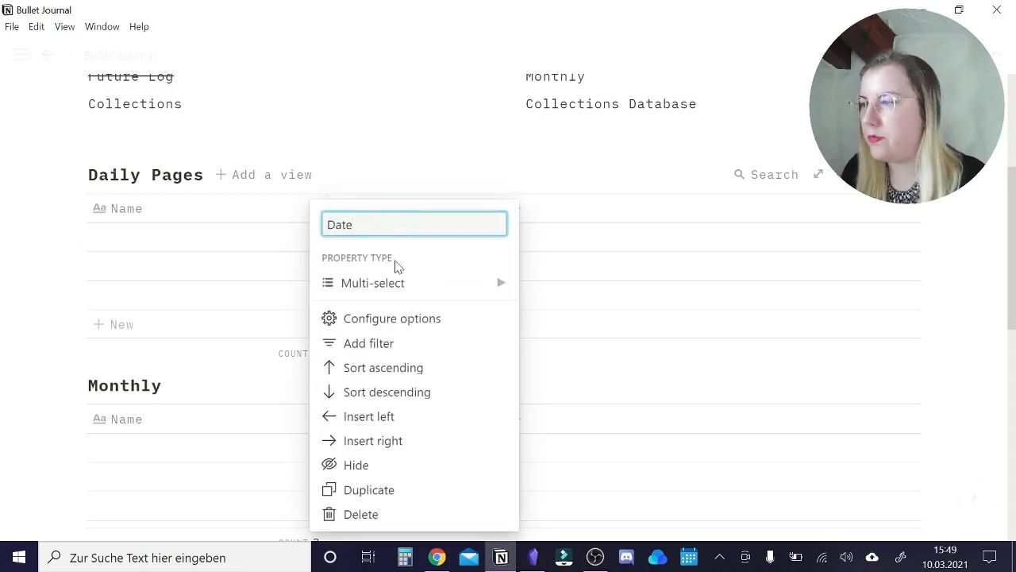
{"action": "key", "text": "Return"}
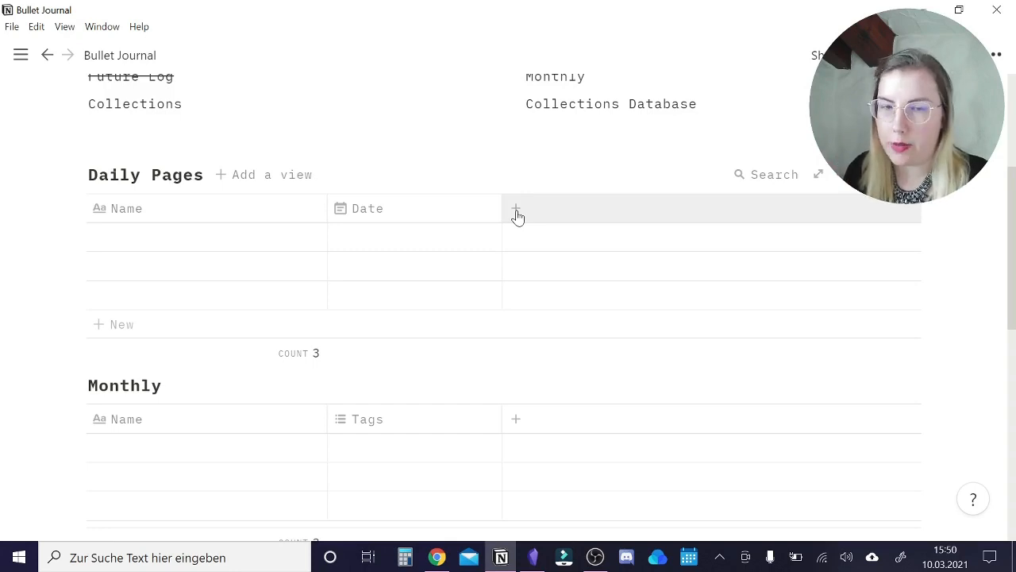
Add a checkbox column named "Yoga" to Daily Pages.
{"action": "left_click", "coordinate": [517, 216]}
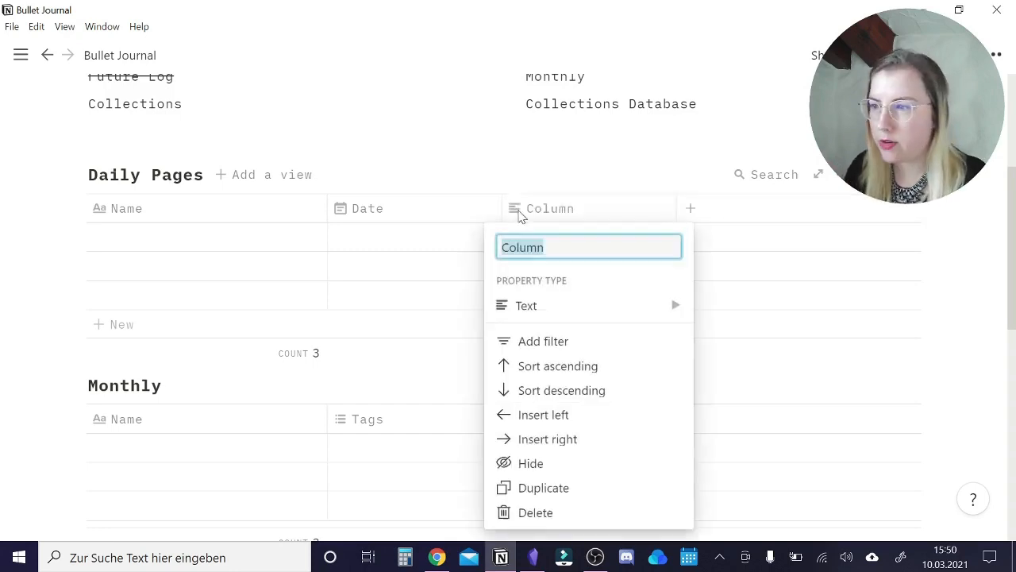
{"action": "type", "text": "Yoga"}
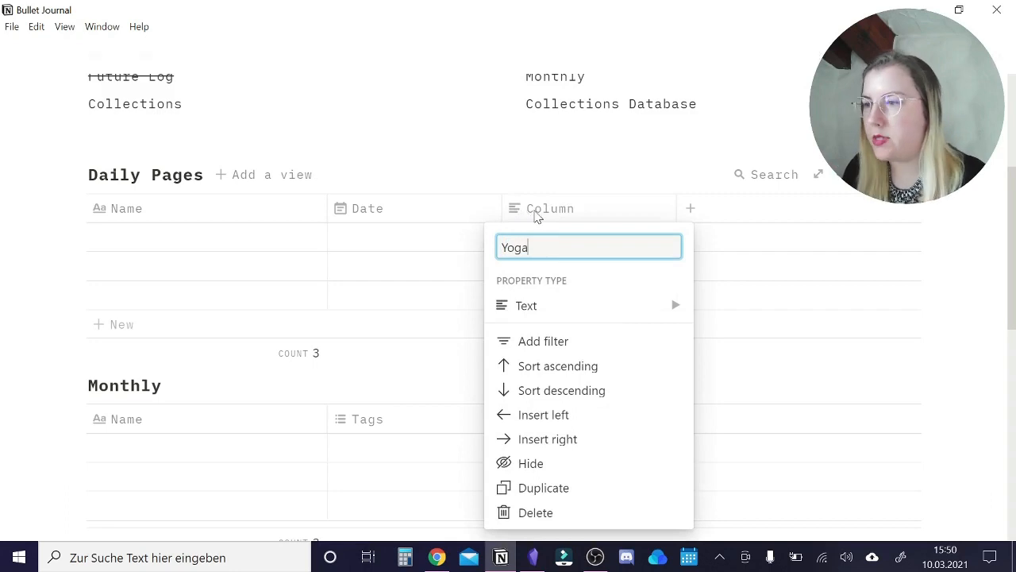
{"action": "left_click", "coordinate": [502, 311]}
{"action": "left_click", "coordinate": [736, 319]}
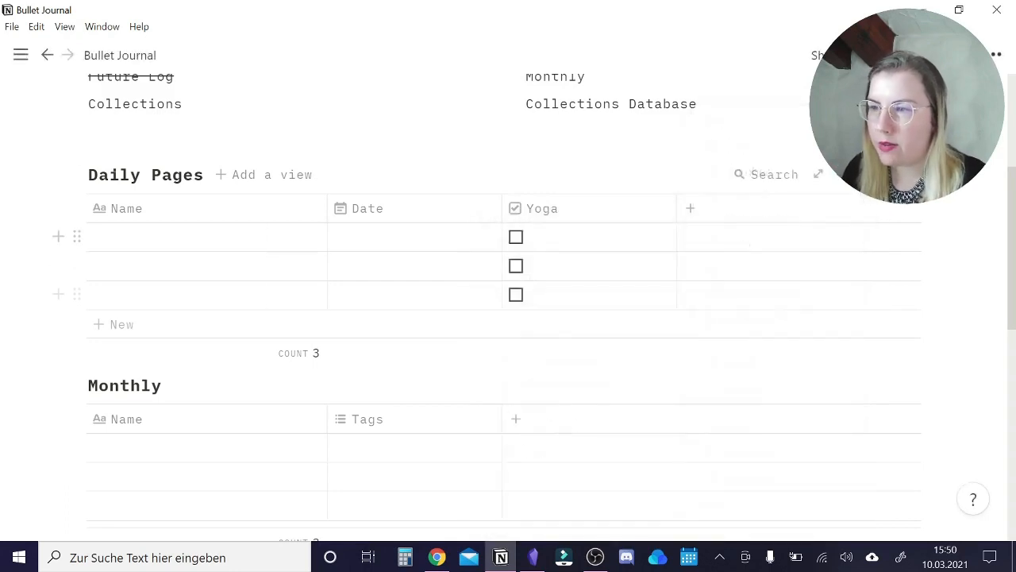
Add a number column named "Water" to Daily Pages and narrow the Date, Yoga and Water columns.
{"action": "left_click", "coordinate": [689, 213]}
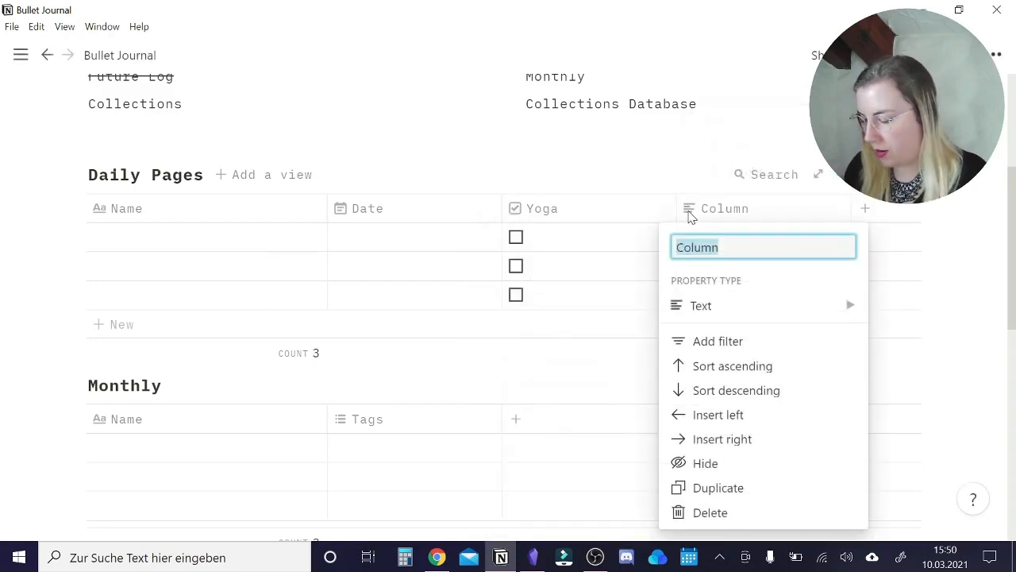
{"action": "type", "text": "Water"}
{"action": "left_click", "coordinate": [712, 307]}
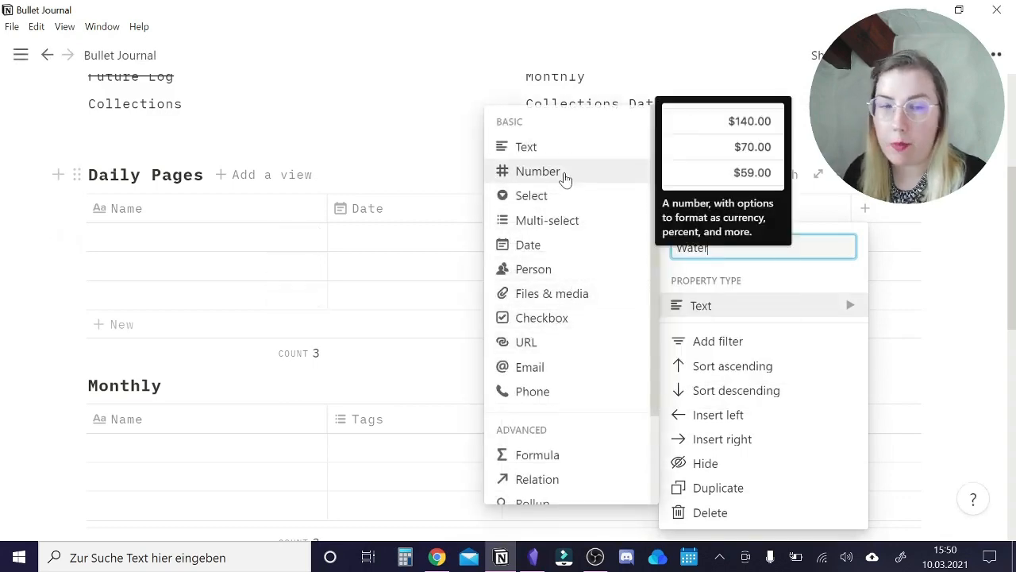
{"action": "left_click", "coordinate": [566, 180]}
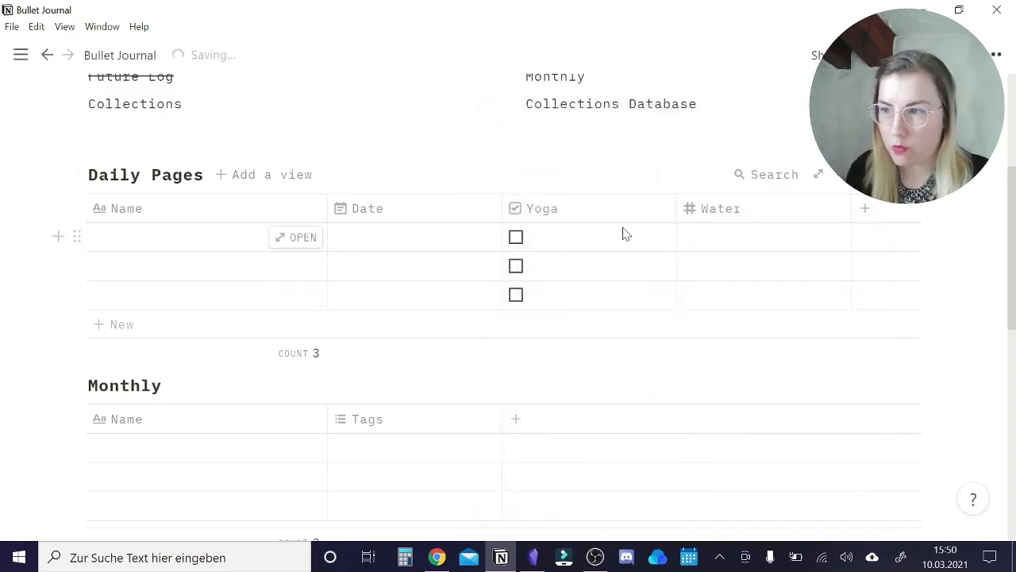
{"action": "left_click_drag", "start_coordinate": [666, 206], "coordinate": [590, 207]}
Add a multi-select column named "Study" to Daily Pages and narrow it to match its neighbours.
{"action": "left_click", "coordinate": [607, 206]}
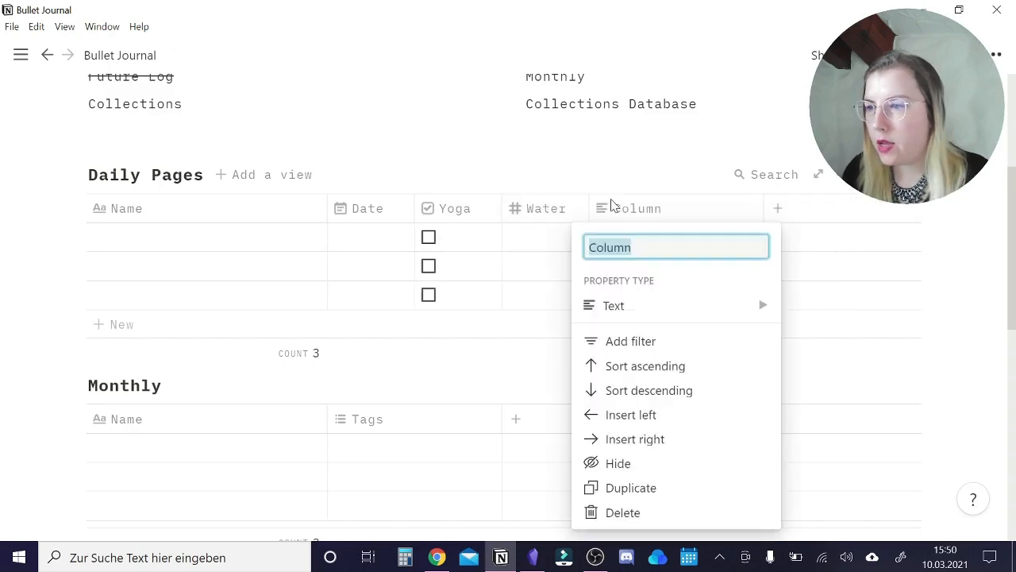
{"action": "type", "text": "Study"}
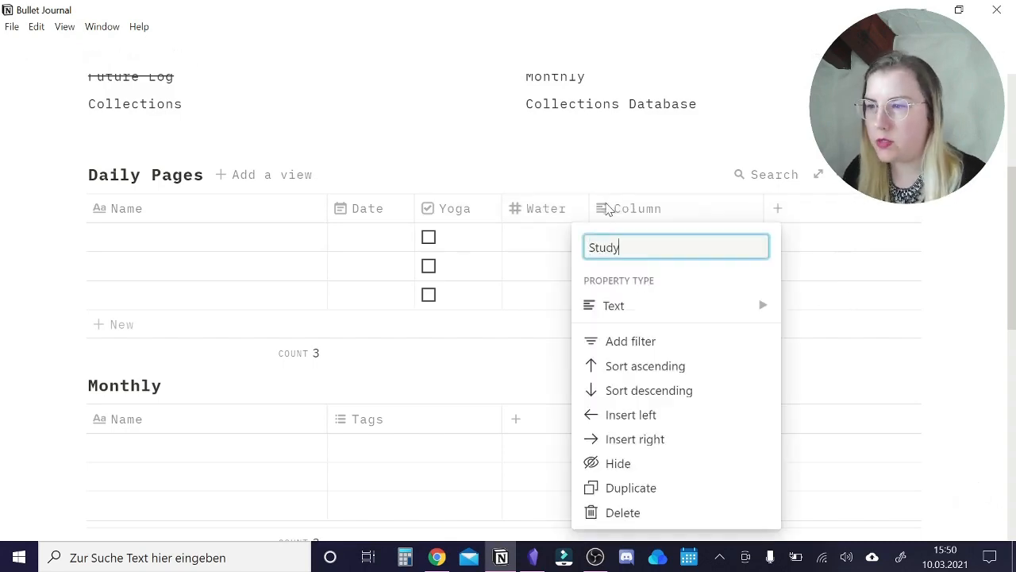
{"action": "mouse_move", "coordinate": [592, 308]}
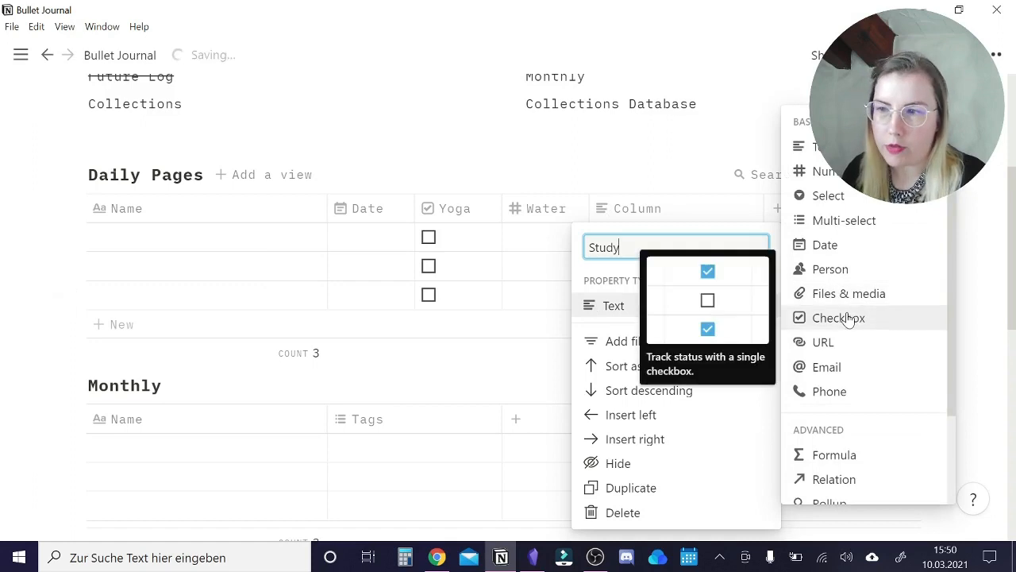
{"action": "left_click", "coordinate": [865, 223]}
{"action": "key", "text": "Escape"}
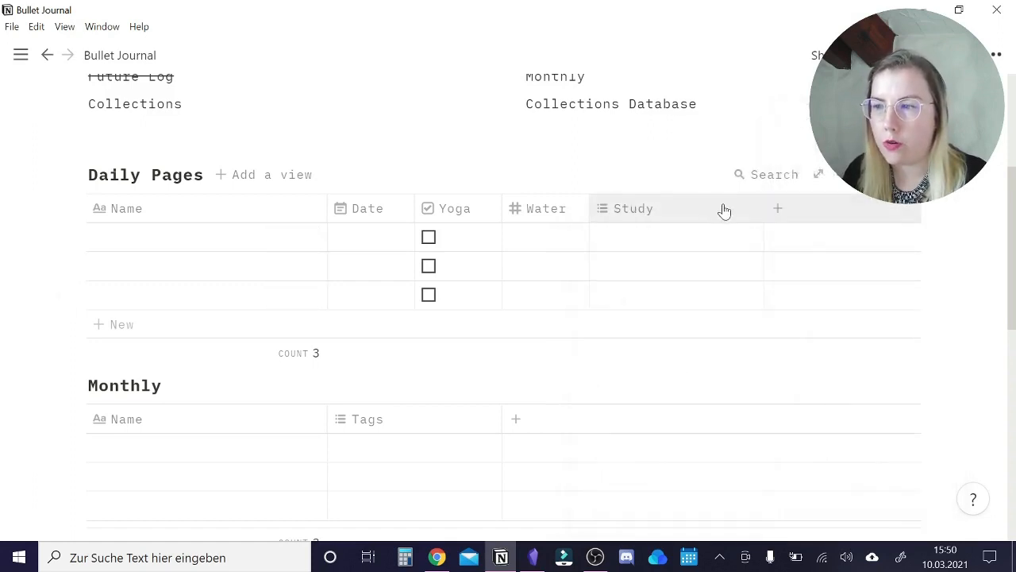
{"action": "left_click_drag", "start_coordinate": [764, 208], "coordinate": [676, 208]}
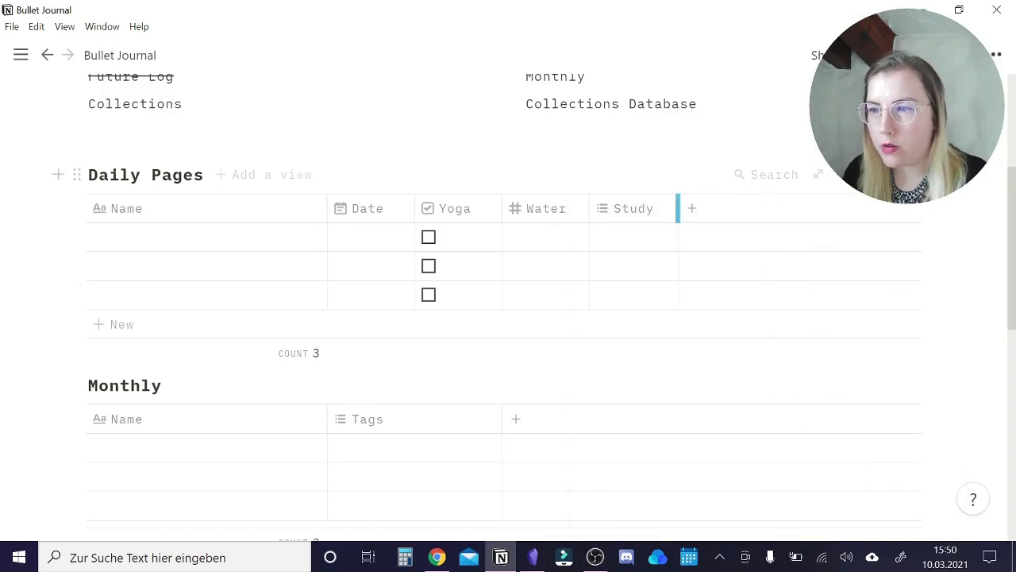
Create the options "Math", "English" and "Sience" for the Study column.
{"action": "left_click", "coordinate": [643, 248]}
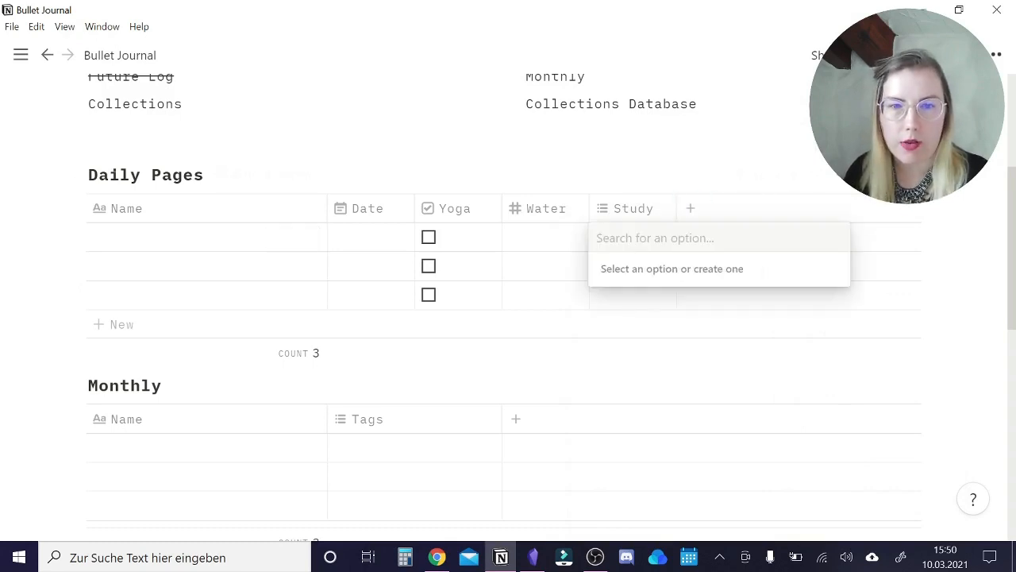
{"action": "type", "text": "Math"}
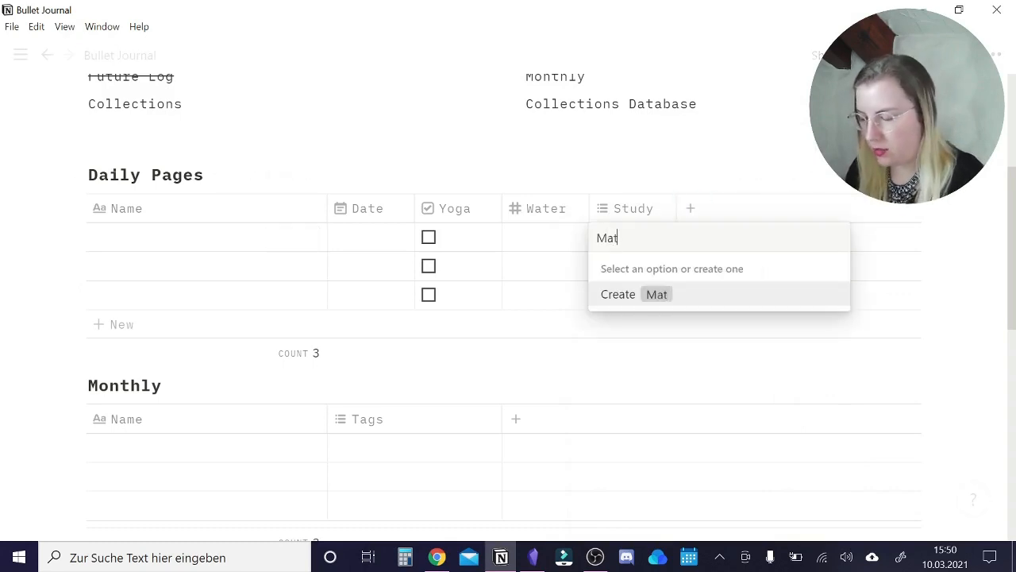
{"action": "left_click", "coordinate": [661, 293]}
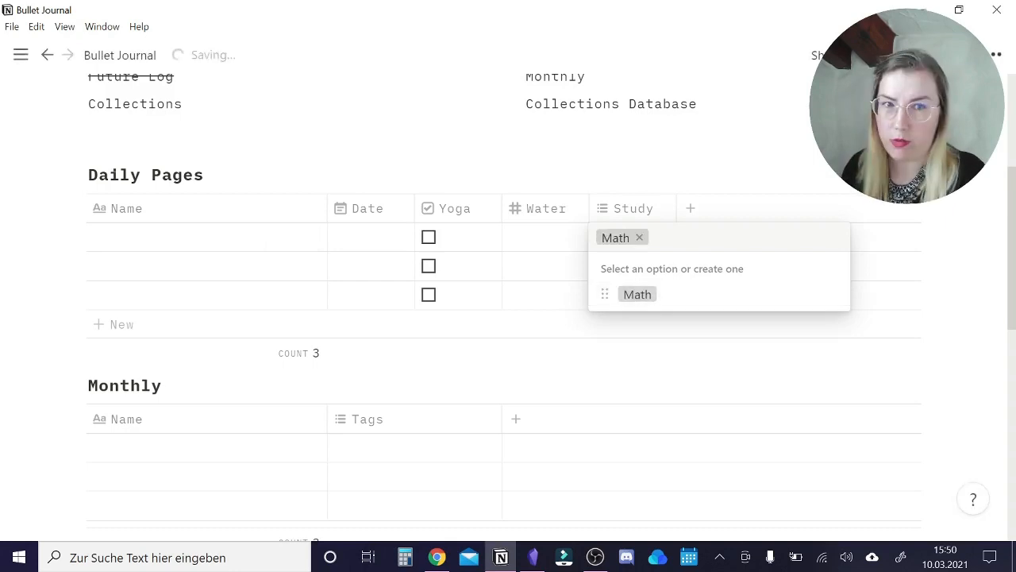
{"action": "type", "text": "English"}
{"action": "key", "text": "Return"}
{"action": "type", "text": "Sience"}
{"action": "key", "text": "Return"}
{"action": "key", "text": "Escape"}
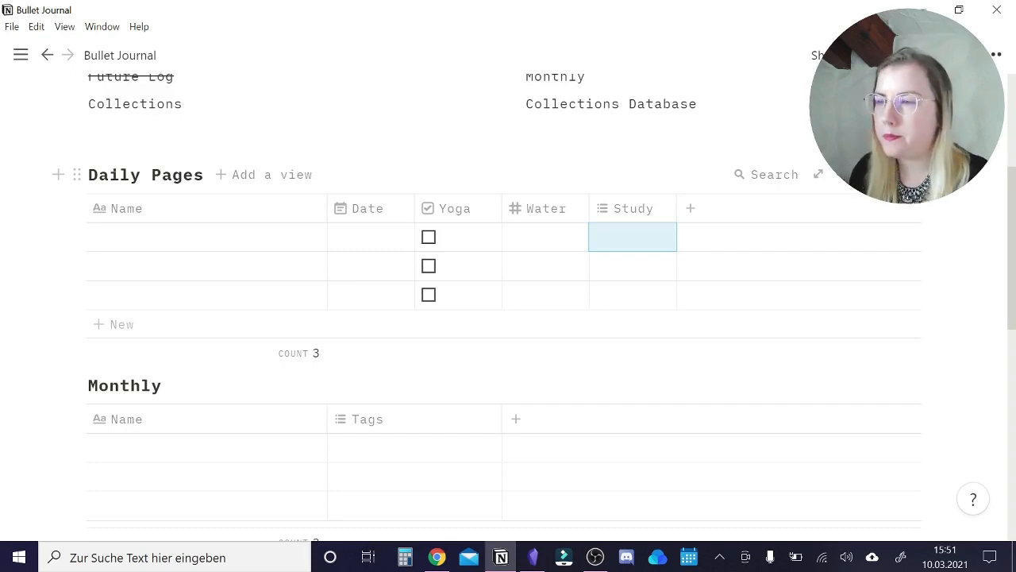
Add relation columns named "Monthly" and "Tasks & Events" to Daily Pages, narrowing the Tasks & Events column.
{"action": "left_click", "coordinate": [690, 208]}
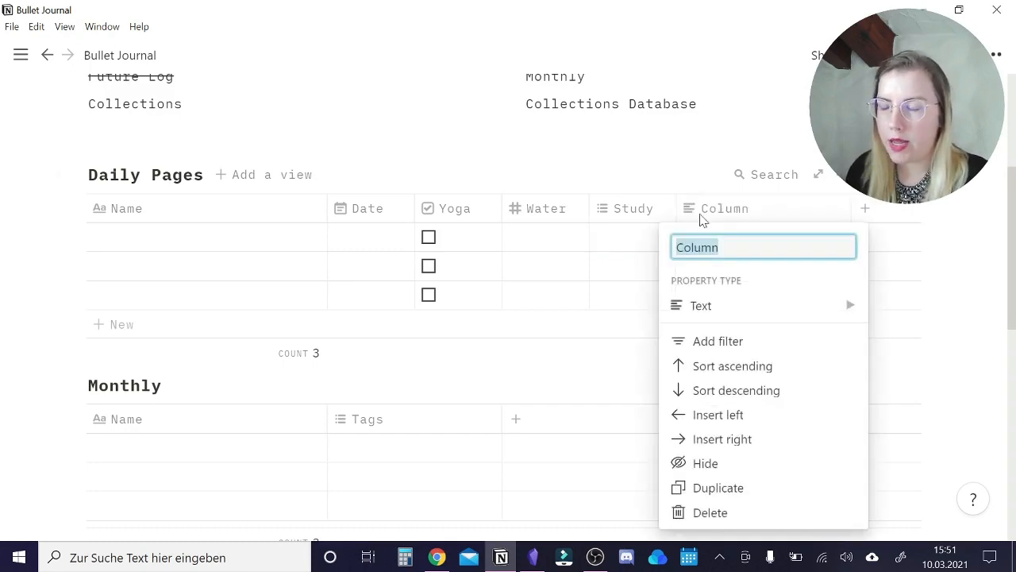
{"action": "type", "text": "Monthly"}
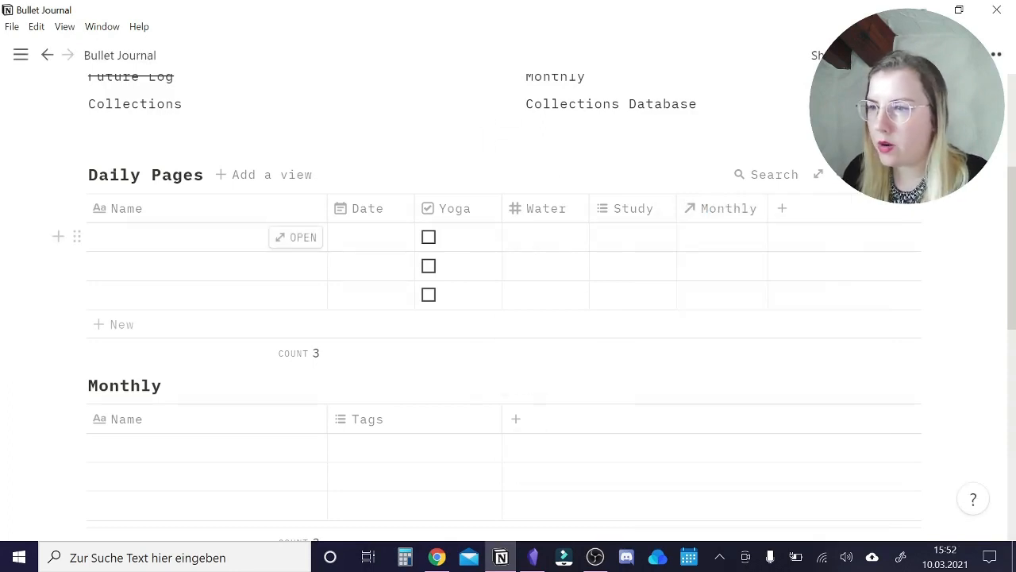
{"action": "left_click", "coordinate": [790, 210]}
{"action": "type", "text": "Tasks"}
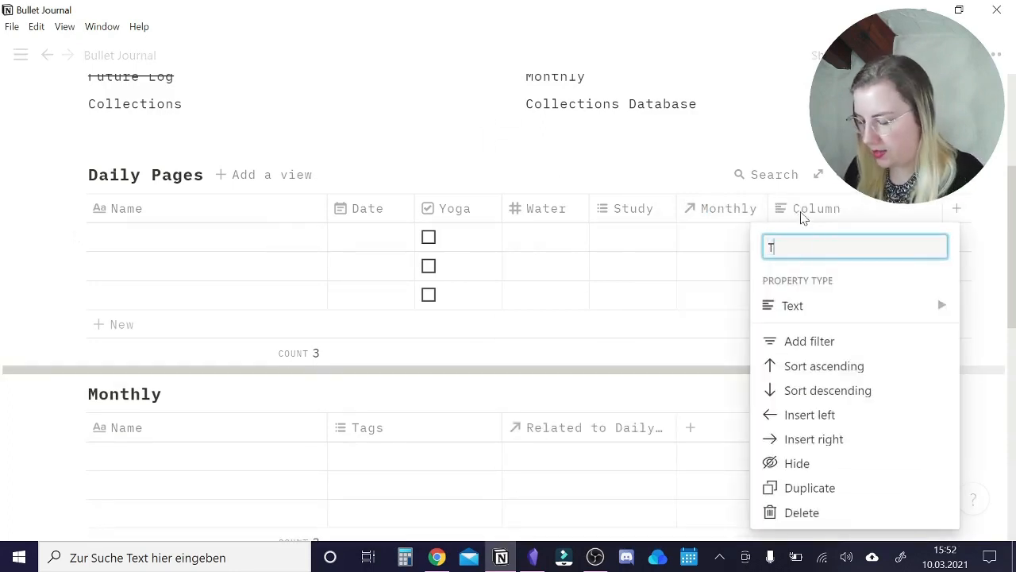
{"action": "type", "text": " & Events"}
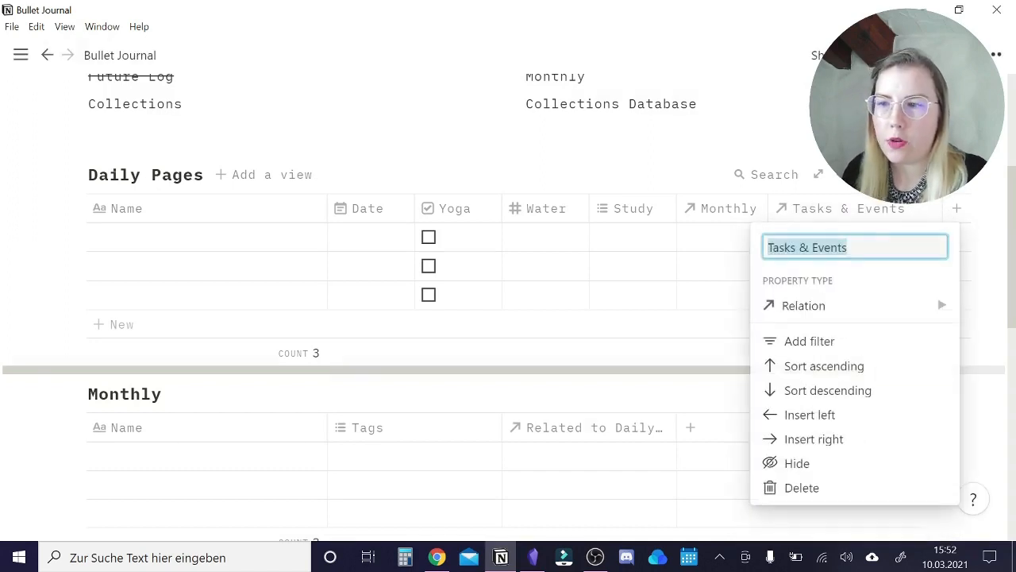
{"action": "key", "text": "Escape"}
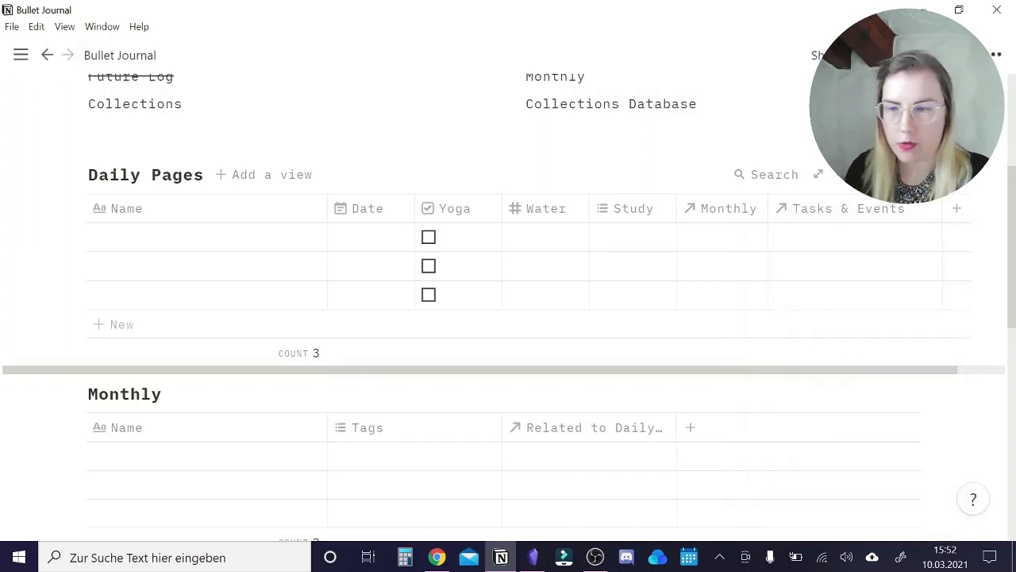
{"action": "left_click_drag", "start_coordinate": [942, 211], "coordinate": [820, 218]}
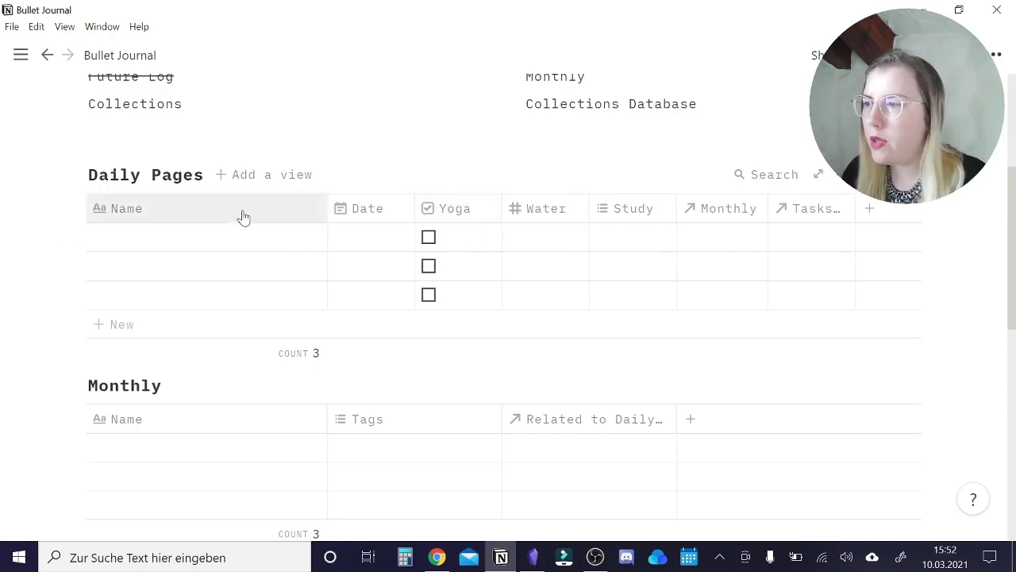
Name the three Daily Pages entries "Wed - 10.03.2021", "Thu - 11.03.2021" and "Fri - 12.03.2021".
{"action": "left_click", "coordinate": [201, 246]}
{"action": "type", "text": "Wed - "}
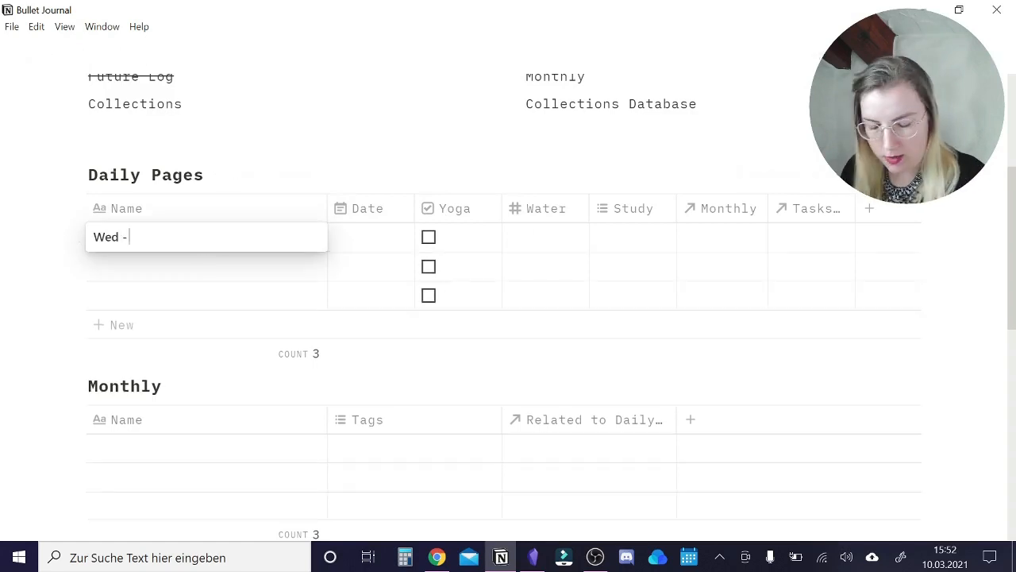
{"action": "type", "text": "10,03,2021"}
{"action": "key", "text": "BackSpace"}
{"action": "key", "text": "BackSpace"}
{"action": "key", "text": "BackSpace"}
{"action": "key", "text": "BackSpace"}
{"action": "key", "text": "BackSpace"}
{"action": "key", "text": "BackSpace"}
{"action": "key", "text": "BackSpace"}
{"action": "key", "text": "BackSpace"}
{"action": "type", "text": ".03.2021"}
{"action": "left_click", "coordinate": [161, 267]}
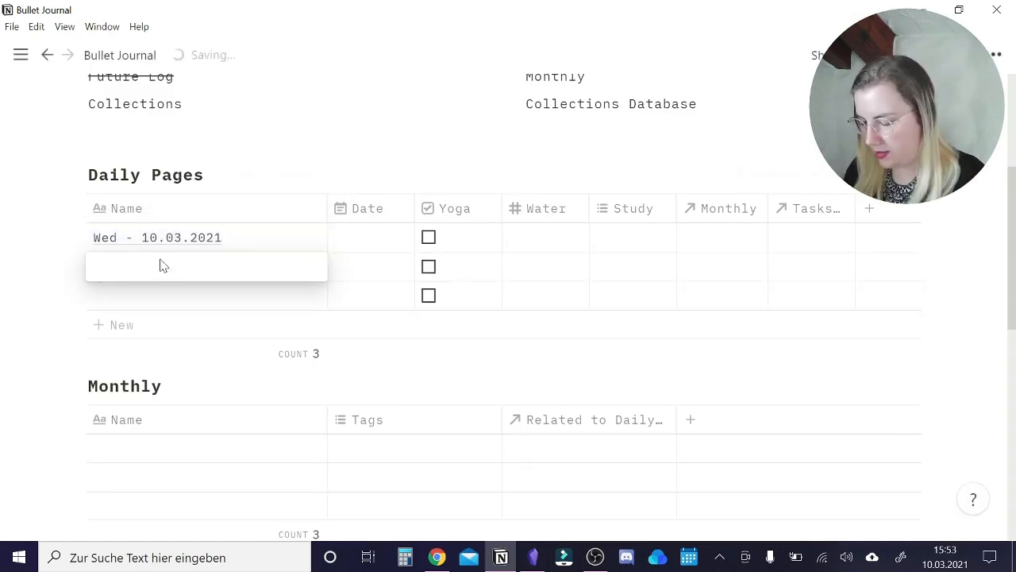
{"action": "type", "text": "Thu - 11.03.2021"}
{"action": "left_click", "coordinate": [132, 302]}
{"action": "type", "text": "Fri - 12.03.2021"}
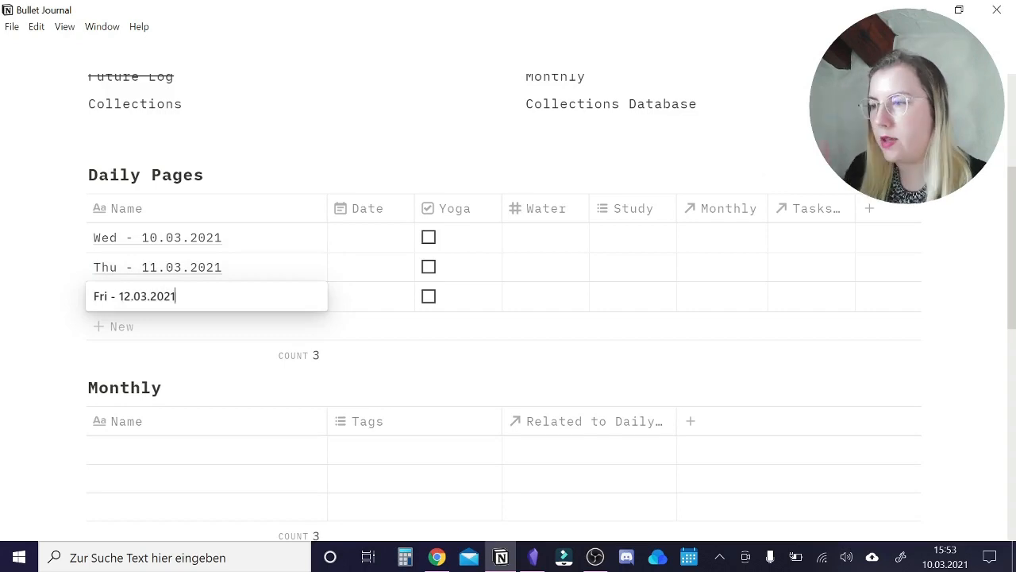
{"action": "key", "text": "Return"}
Set the Date values of the three daily entries to Mar 10, Mar 11 and Mar 12, 2021, matching their names.
{"action": "left_click", "coordinate": [371, 237]}
{"action": "left_click", "coordinate": [442, 196]}
{"action": "left_click", "coordinate": [371, 283]}
{"action": "left_click", "coordinate": [473, 195]}
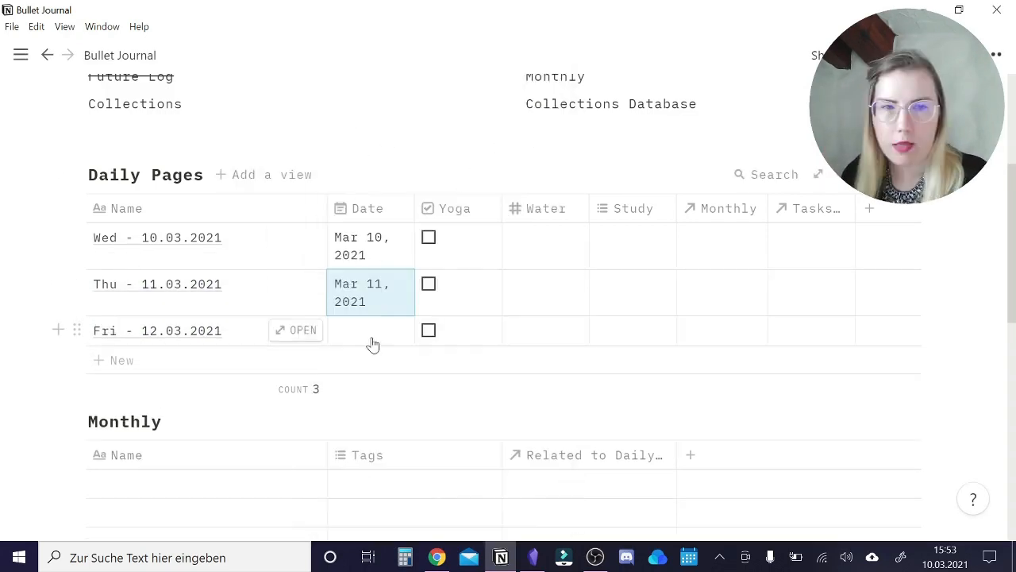
{"action": "left_click", "coordinate": [372, 335]}
{"action": "left_click", "coordinate": [473, 196]}
{"action": "left_click", "coordinate": [321, 237]}
{"action": "left_click", "coordinate": [371, 335]}
{"action": "left_click", "coordinate": [505, 198]}
{"action": "key", "text": "Escape"}
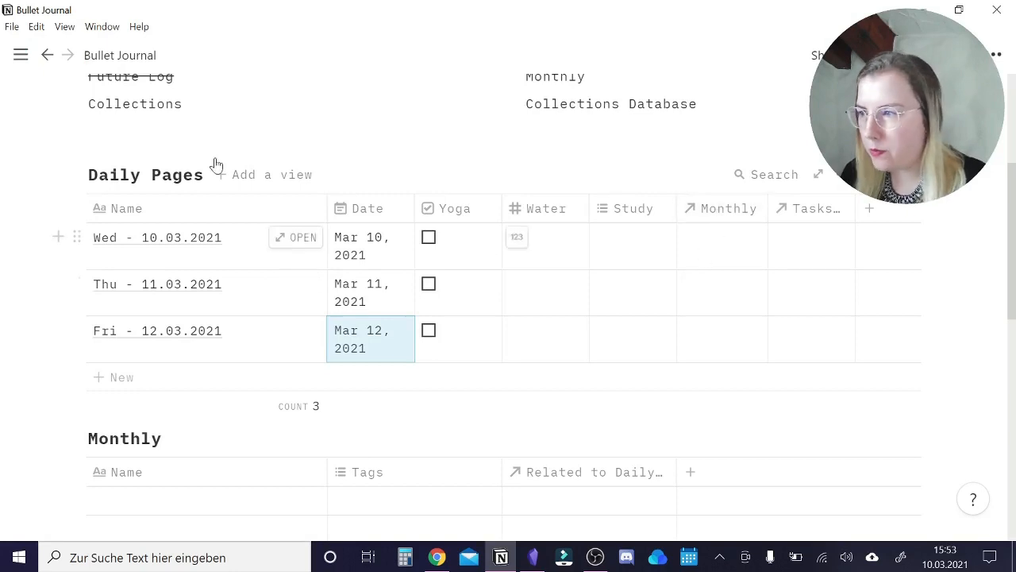
Turn the Monthly table's Tags column into a date column named "Date".
{"action": "scroll", "coordinate": [223, 265], "scroll_direction": "down", "scroll_amount": 1}
{"action": "left_click", "coordinate": [171, 429]}
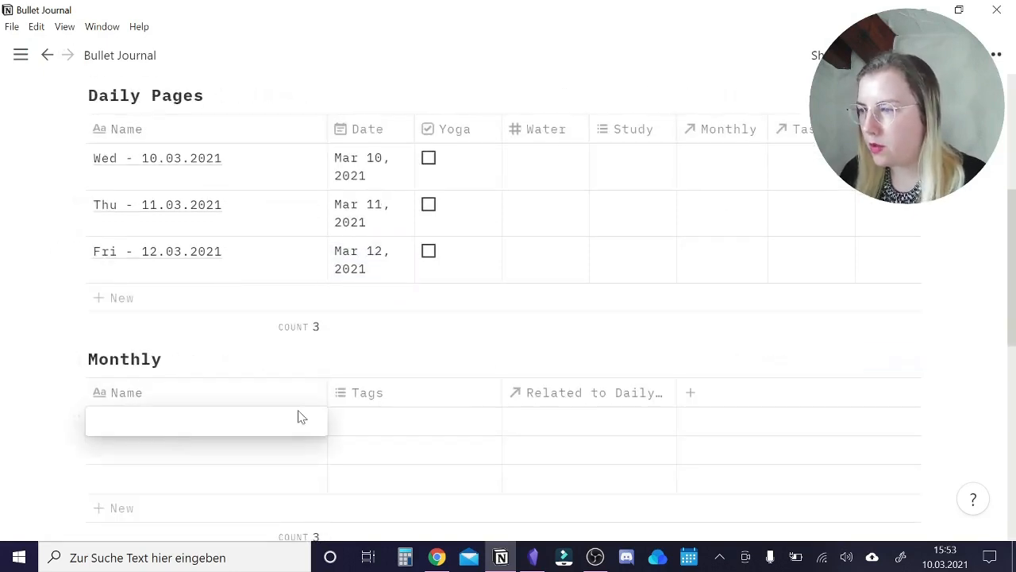
{"action": "key", "text": "Escape"}
{"action": "left_click", "coordinate": [358, 401]}
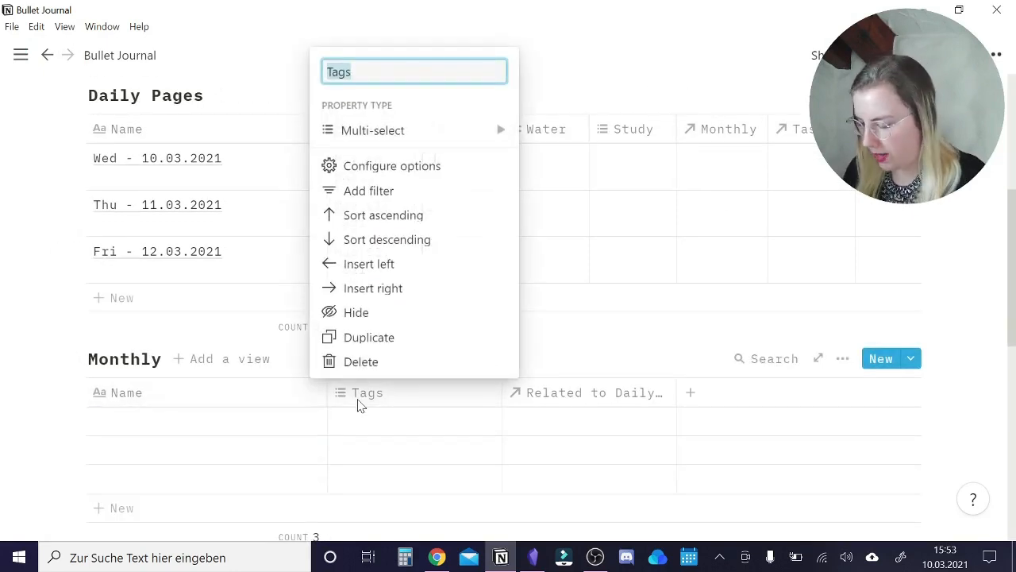
{"action": "type", "text": "Date"}
{"action": "key", "text": "Return"}
Rename the Monthly table's relation to Daily Pages as "Days".
{"action": "left_click", "coordinate": [596, 392]}
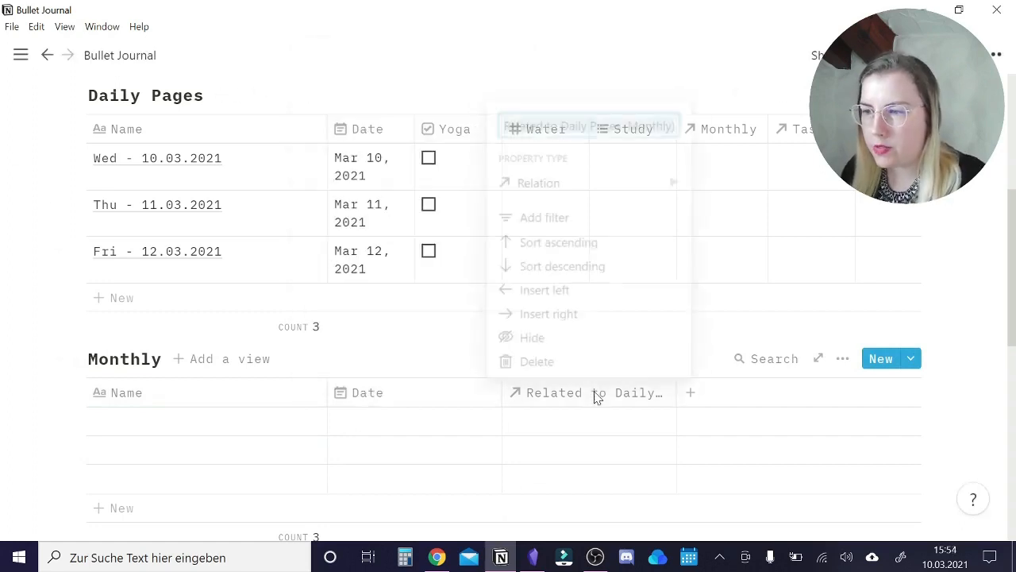
{"action": "type", "text": "Days"}
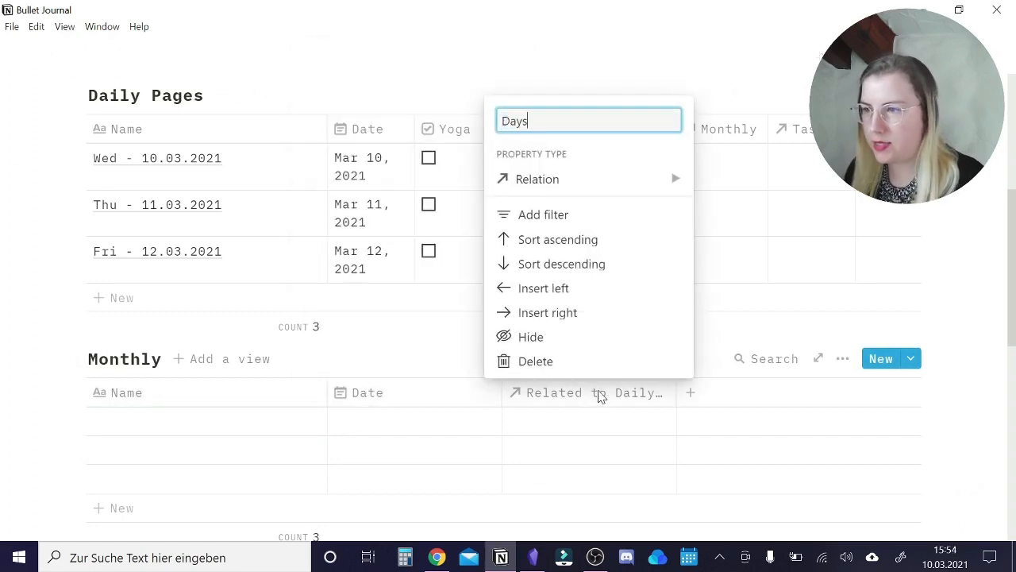
{"action": "key", "text": "Return"}
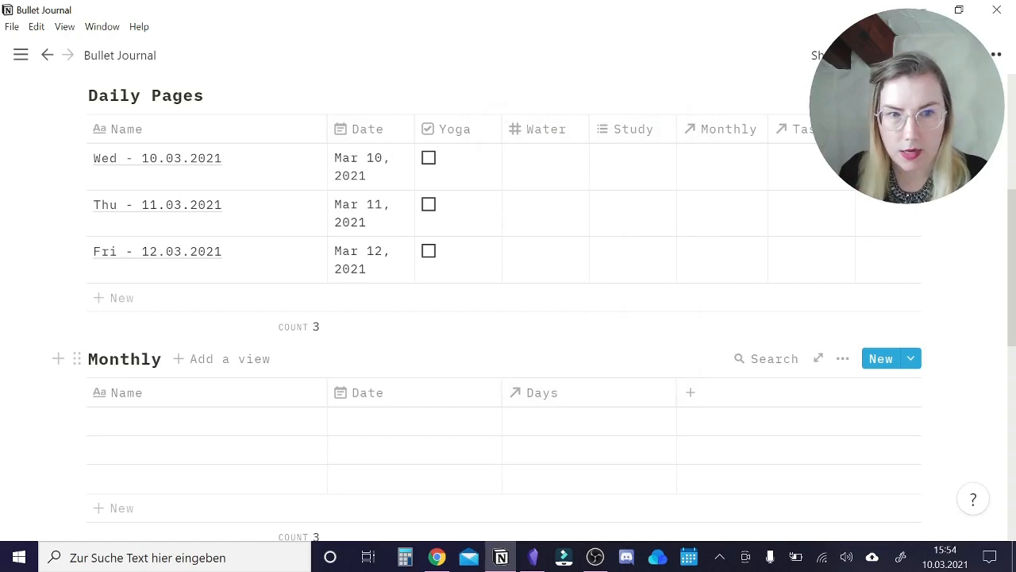
Add a column named "Tasks & Events" to the Monthly table with the Relation property type.
{"action": "left_click", "coordinate": [690, 392]}
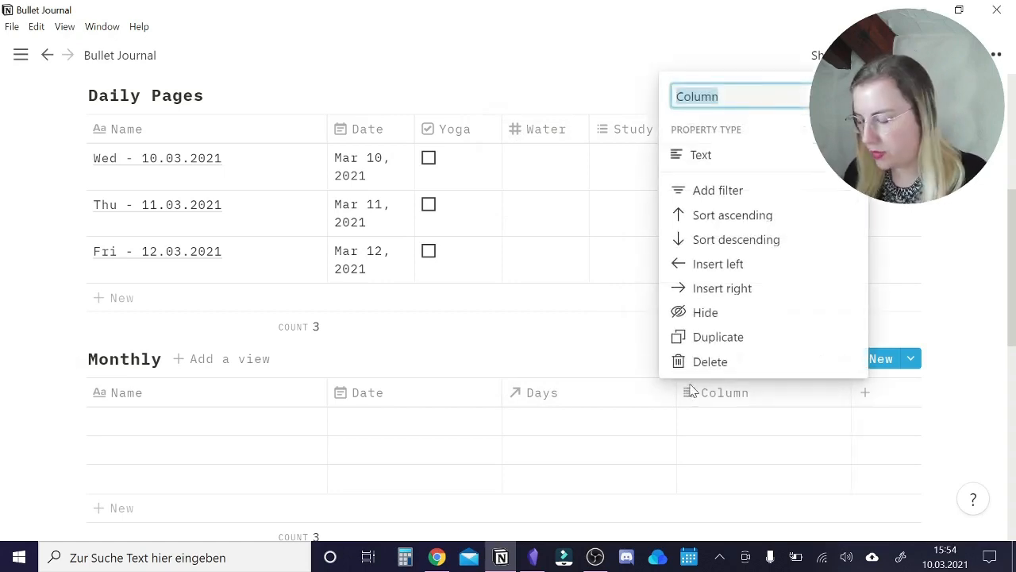
{"action": "type", "text": "Tasks & Events"}
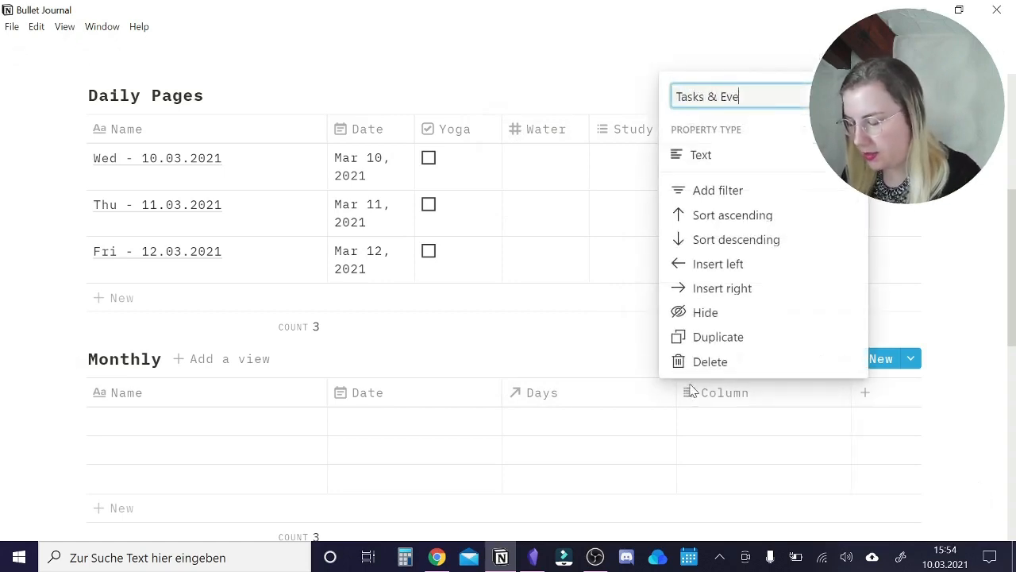
{"action": "mouse_move", "coordinate": [818, 153]}
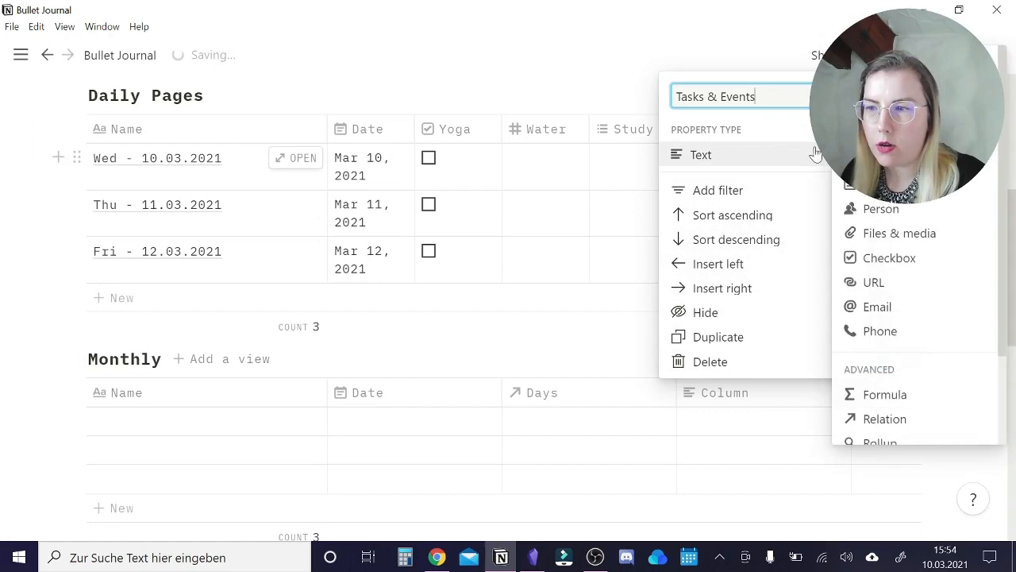
{"action": "left_click", "coordinate": [902, 419]}
{"action": "left_click", "coordinate": [545, 302]}
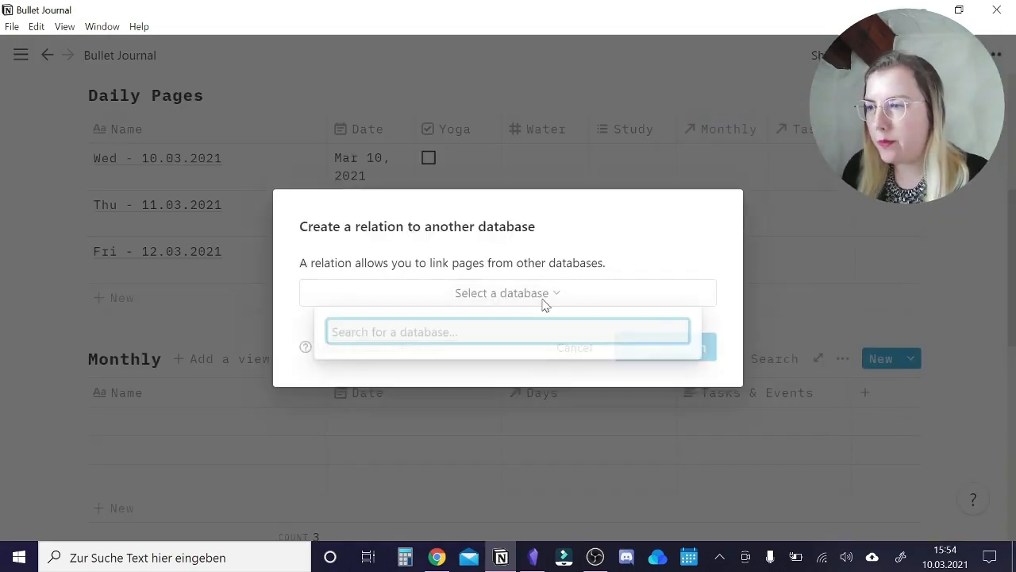
{"action": "type", "text": "mont"}
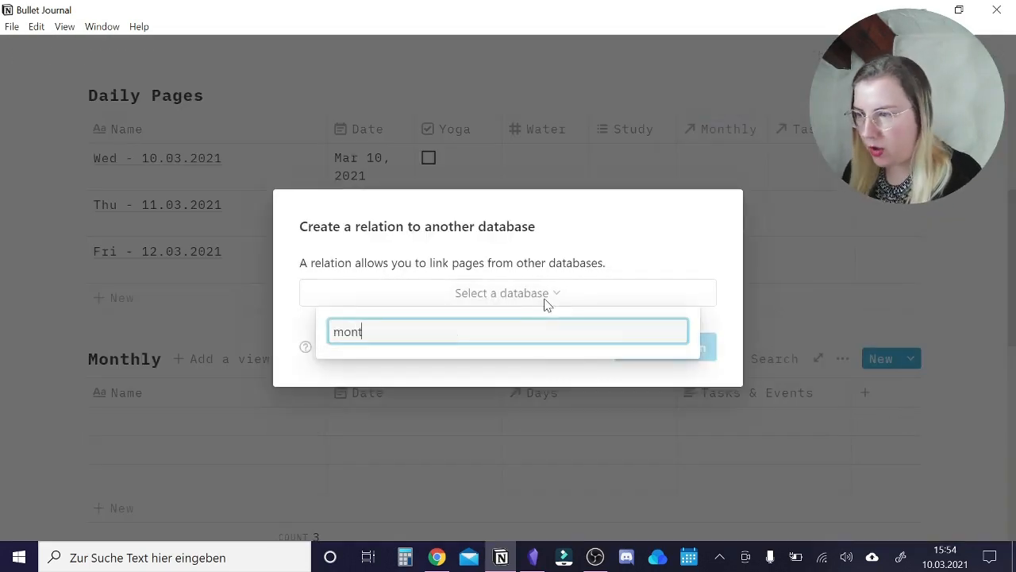
{"action": "type", "text": "hy"}
{"action": "key", "text": "BackSpace"}
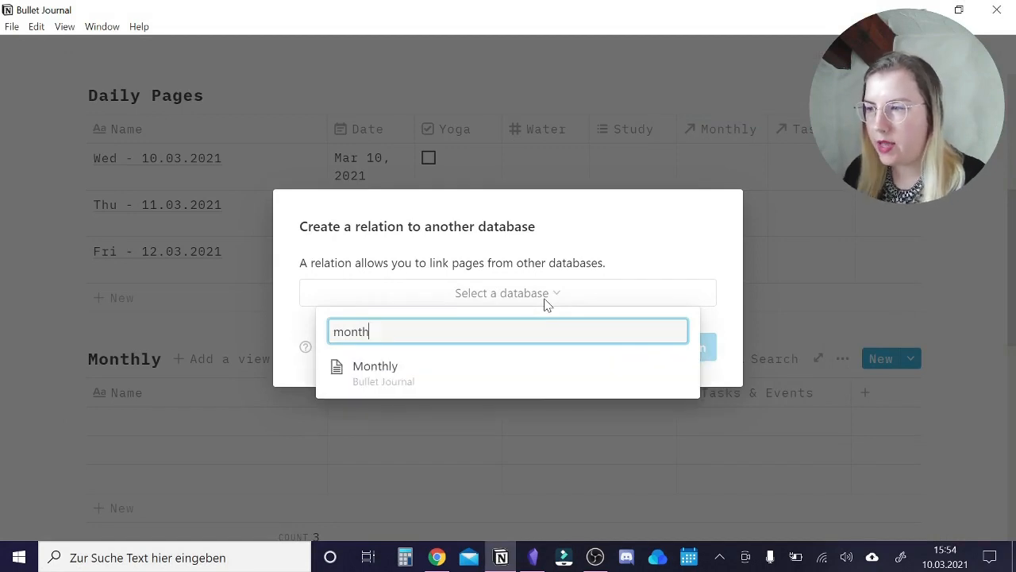
{"action": "left_click", "coordinate": [457, 362]}
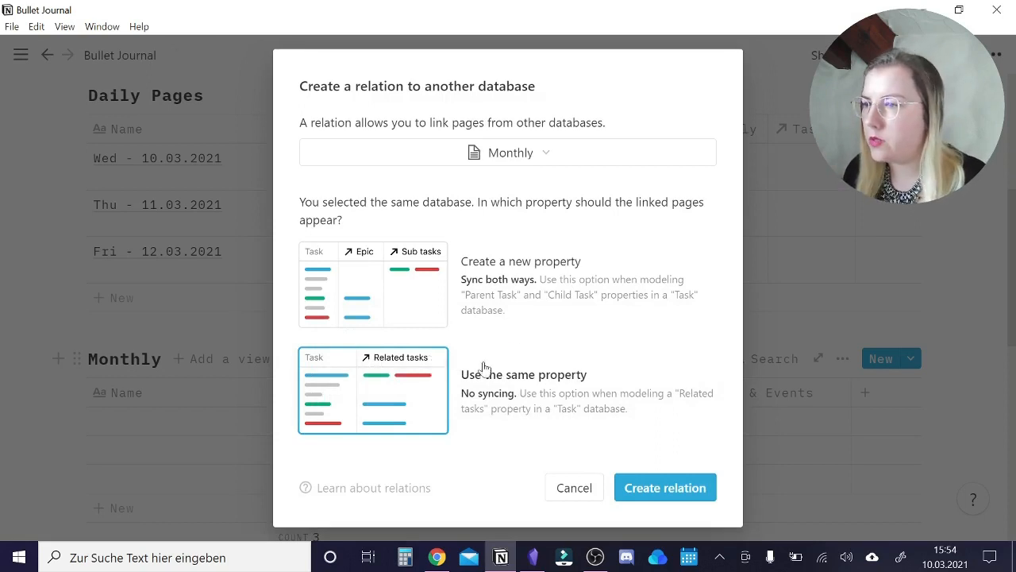
Create the relation to the Tasks & Events database and narrow the new Tasks & Events column in Monthly.
{"action": "left_click", "coordinate": [516, 154]}
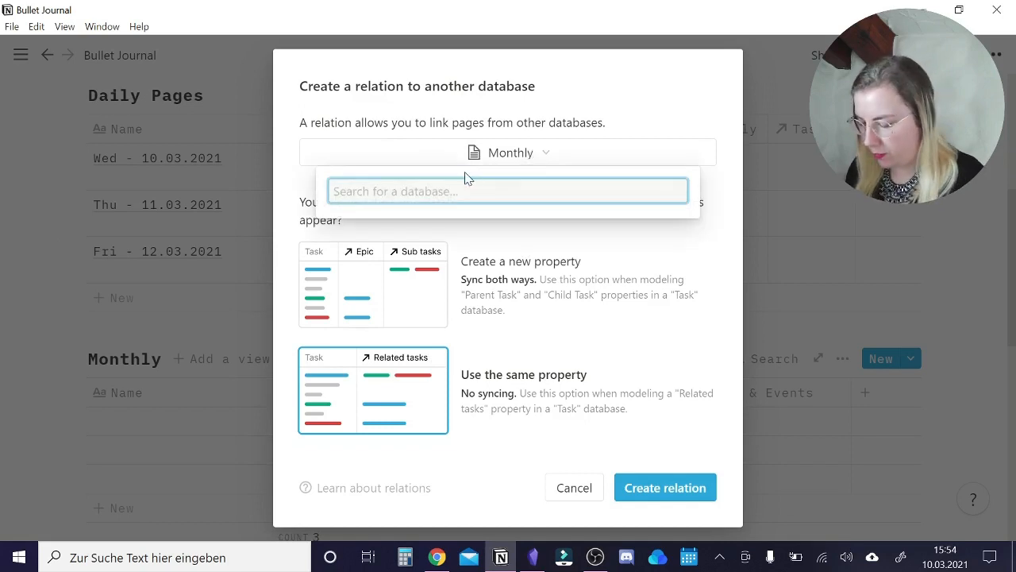
{"action": "type", "text": "task"}
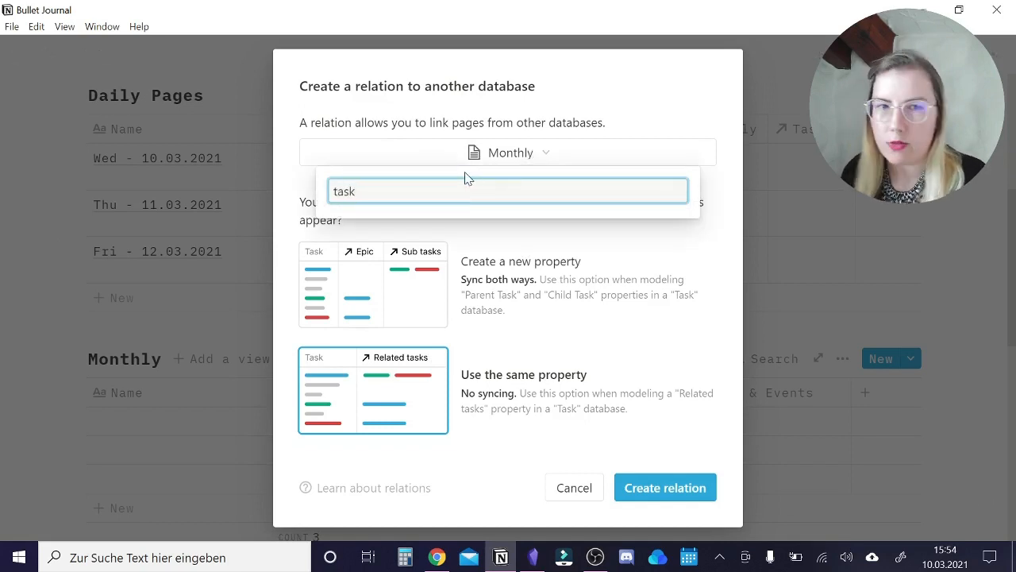
{"action": "left_click", "coordinate": [390, 226]}
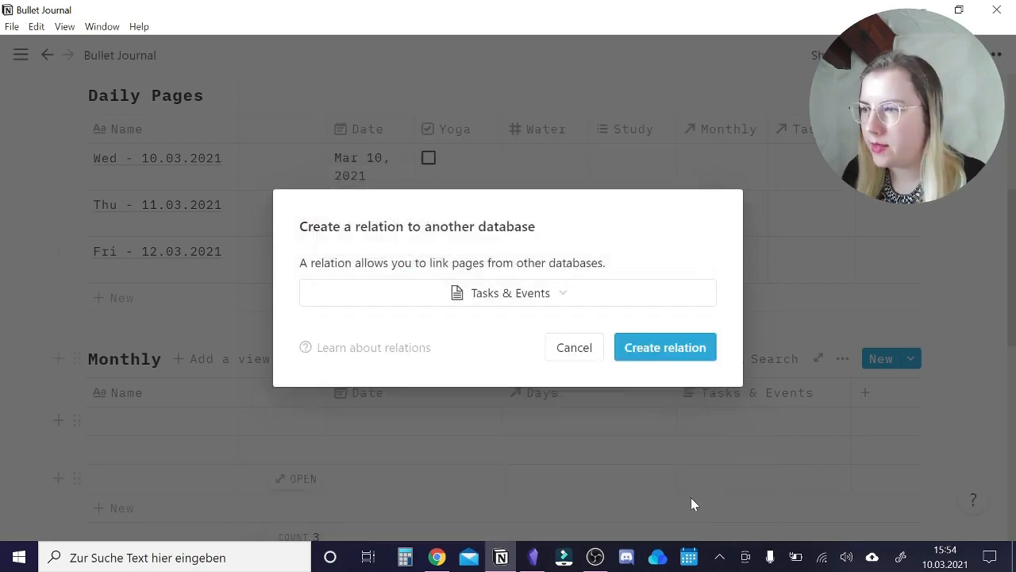
{"action": "left_click", "coordinate": [659, 347]}
{"action": "left_click_drag", "start_coordinate": [851, 390], "coordinate": [806, 386]}
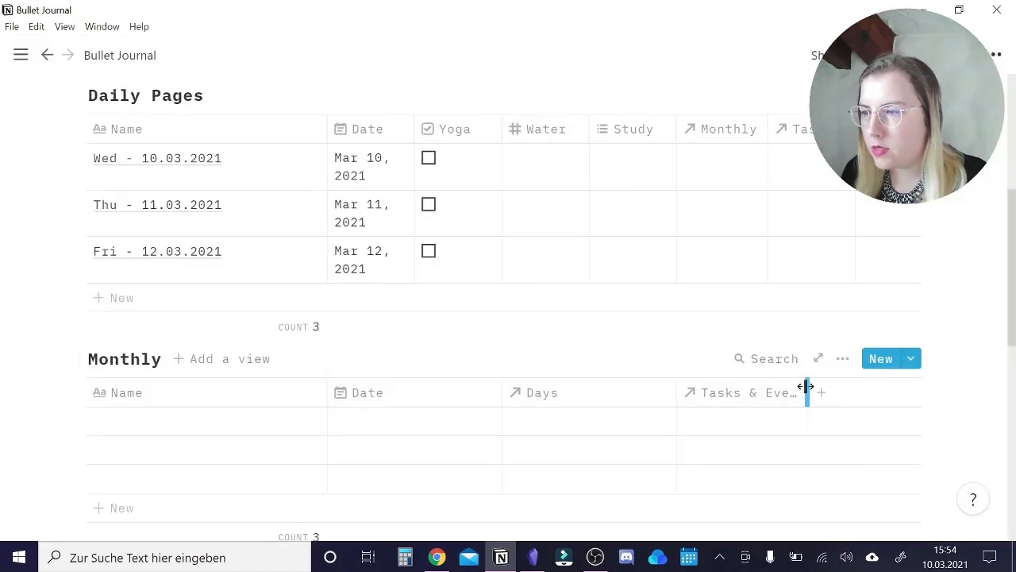
Add a checkbox column named "Tasks" to the Monthly table.
{"action": "left_click", "coordinate": [852, 397]}
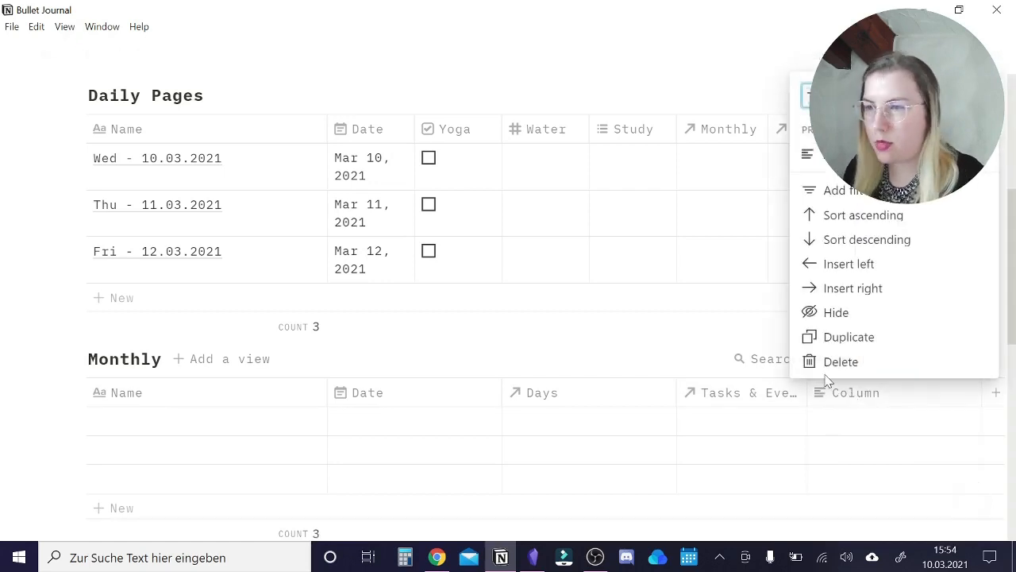
{"action": "left_click", "coordinate": [834, 154]}
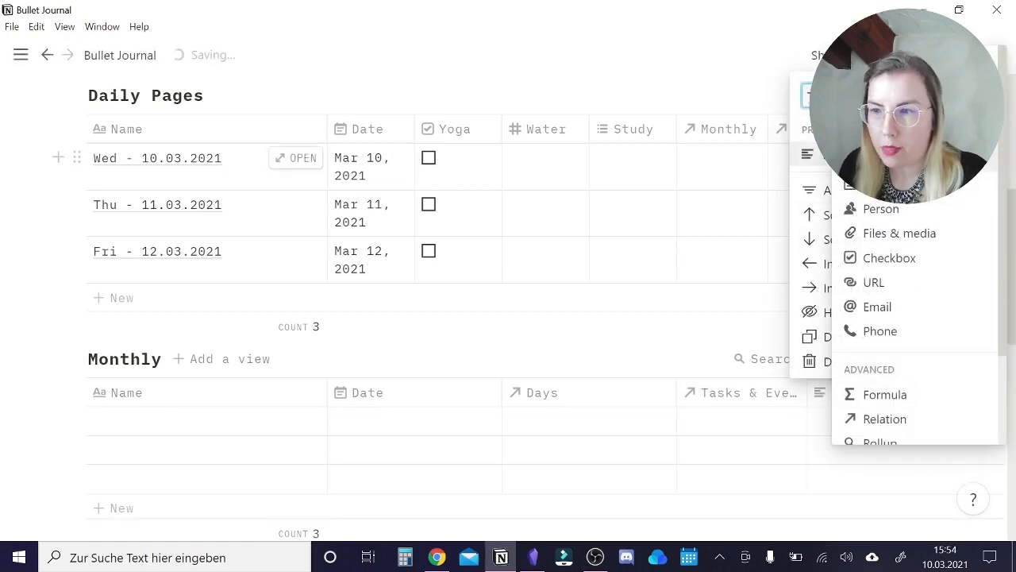
{"action": "left_click", "coordinate": [869, 258]}
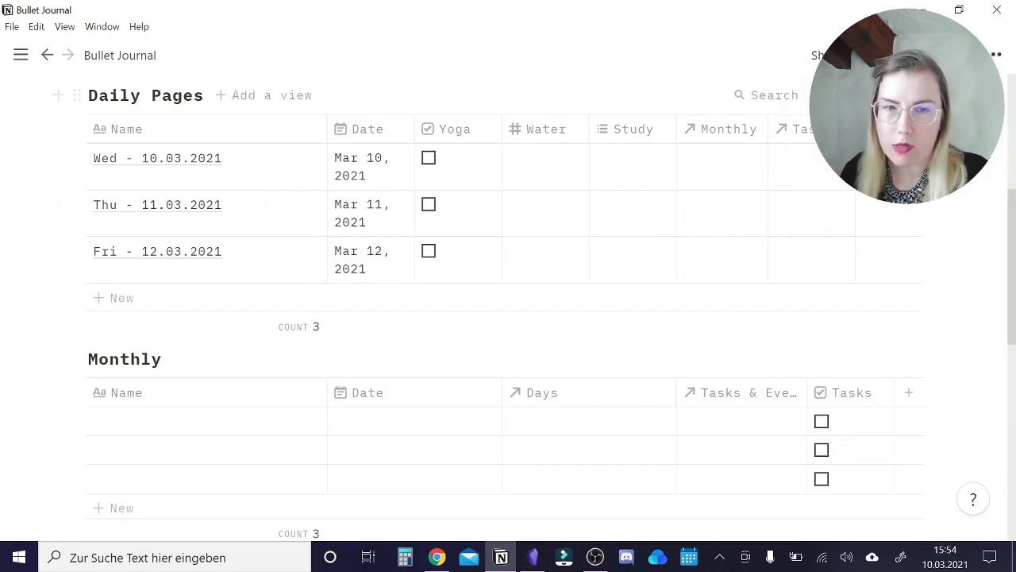
Add a text column to Daily Pages with a name starting with "1 li".
{"action": "left_click", "coordinate": [870, 129]}
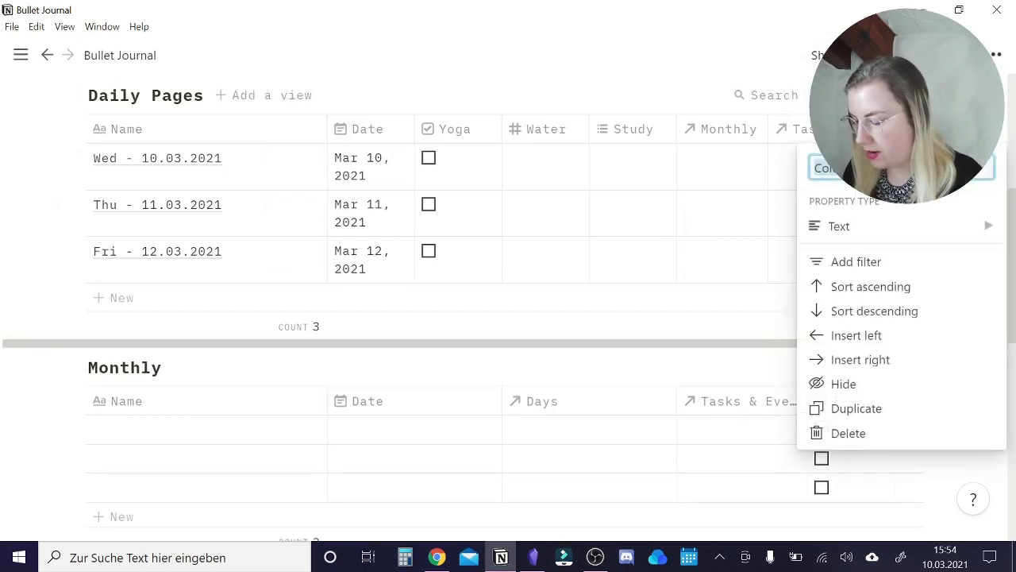
{"action": "type", "text": "1 li"}
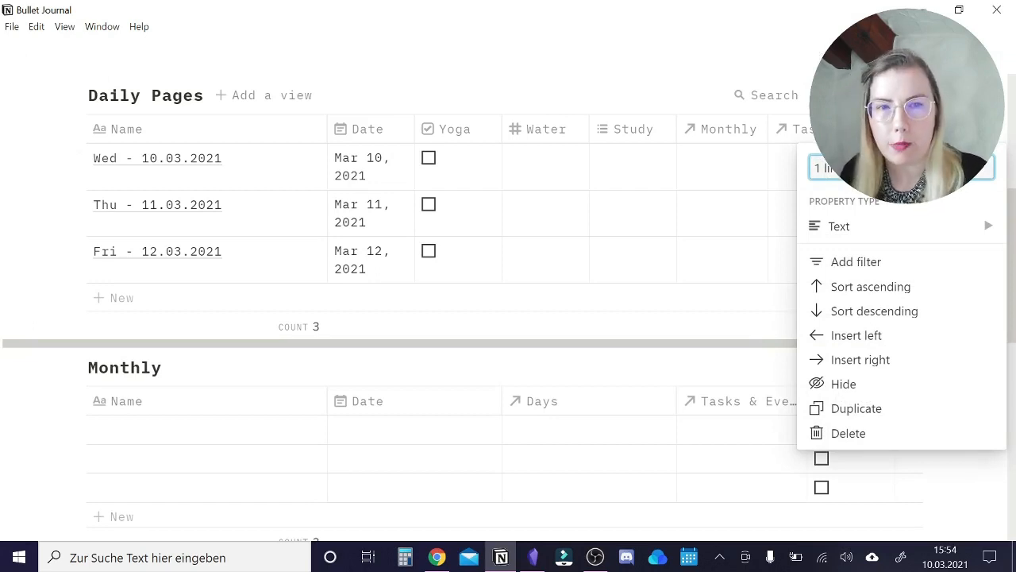
{"action": "left_click", "coordinate": [665, 73]}
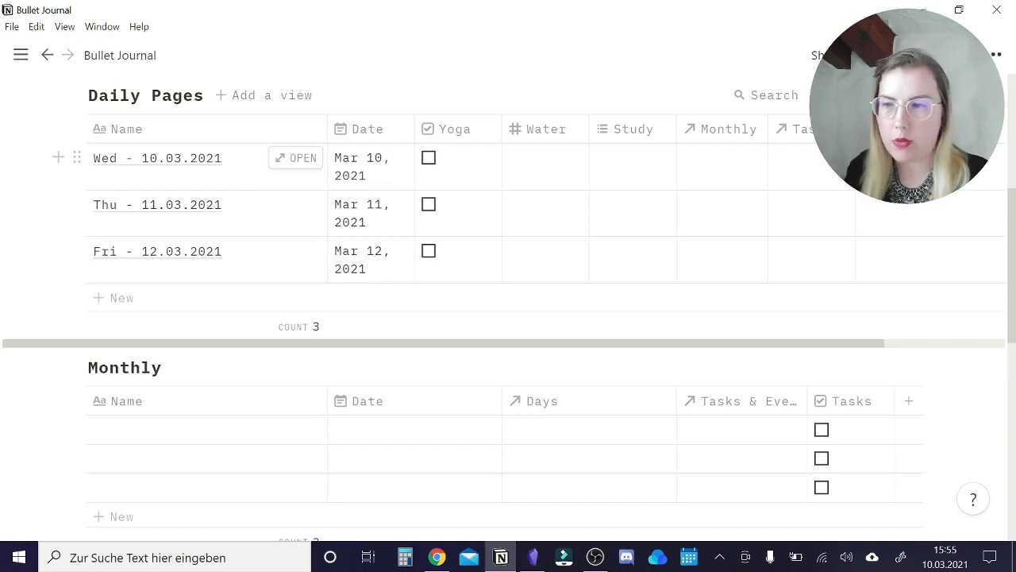
Add a text column named "What happened?" to the Monthly table.
{"action": "left_click", "coordinate": [909, 404]}
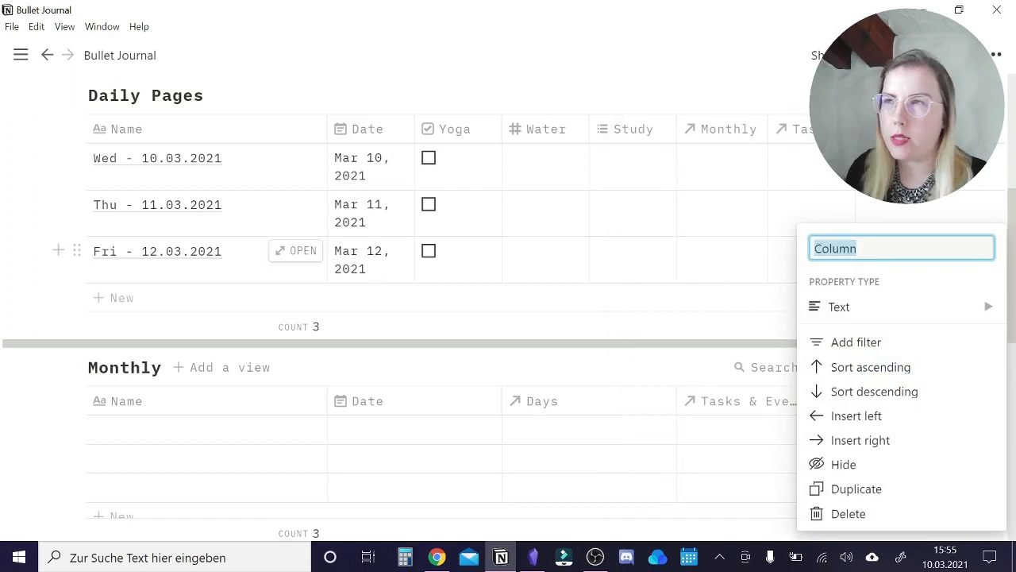
{"action": "type", "text": "What happened"}
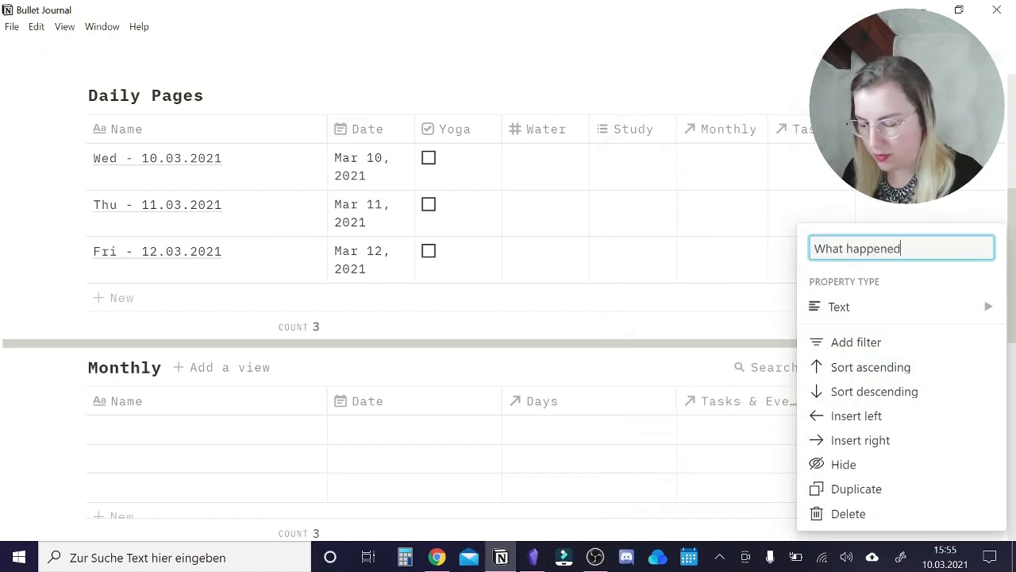
{"action": "type", "text": "?"}
{"action": "key", "text": "Return"}
Name the three Monthly entries "March '21", "April '21" and "June '21".
{"action": "left_click", "coordinate": [200, 435]}
{"action": "type", "text": "March '21"}
{"action": "left_click", "coordinate": [199, 457]}
{"action": "type", "text": "April #21"}
{"action": "left_click", "coordinate": [199, 459]}
{"action": "key", "text": "shift+Left"}
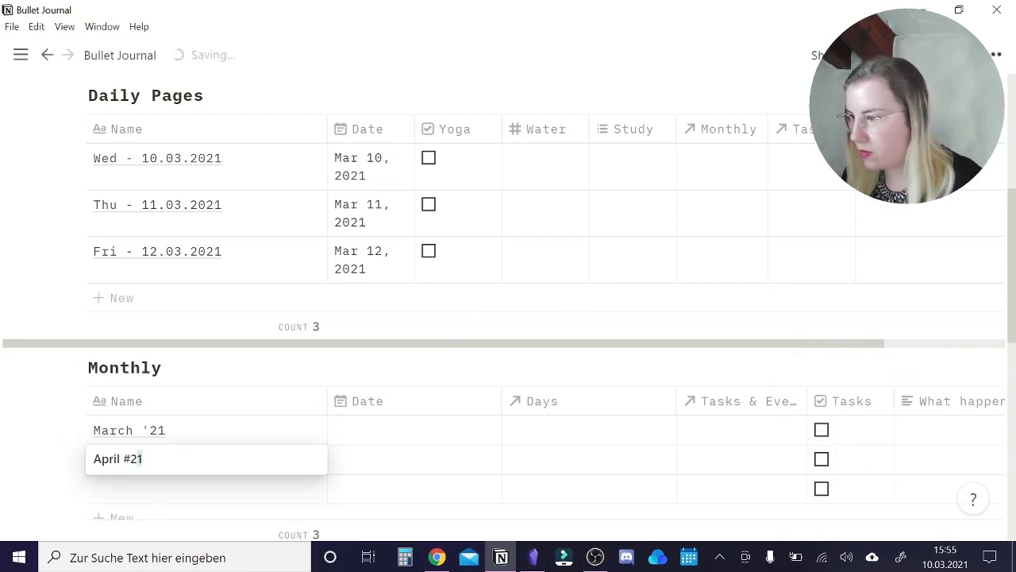
{"action": "key", "text": "shift+Left"}
{"action": "key", "text": "shift+Left"}
{"action": "type", "text": "'21"}
{"action": "left_click", "coordinate": [163, 488]}
{"action": "left_click", "coordinate": [164, 488]}
{"action": "type", "text": "June '21"}
Set the date ranges of March '21 to Mar 1–Mar 31, 2021 and April '21 to Apr 1–Apr 30, 2021.
{"action": "left_click", "coordinate": [373, 429]}
{"action": "left_click", "coordinate": [357, 174]}
{"action": "left_click", "coordinate": [537, 382]}
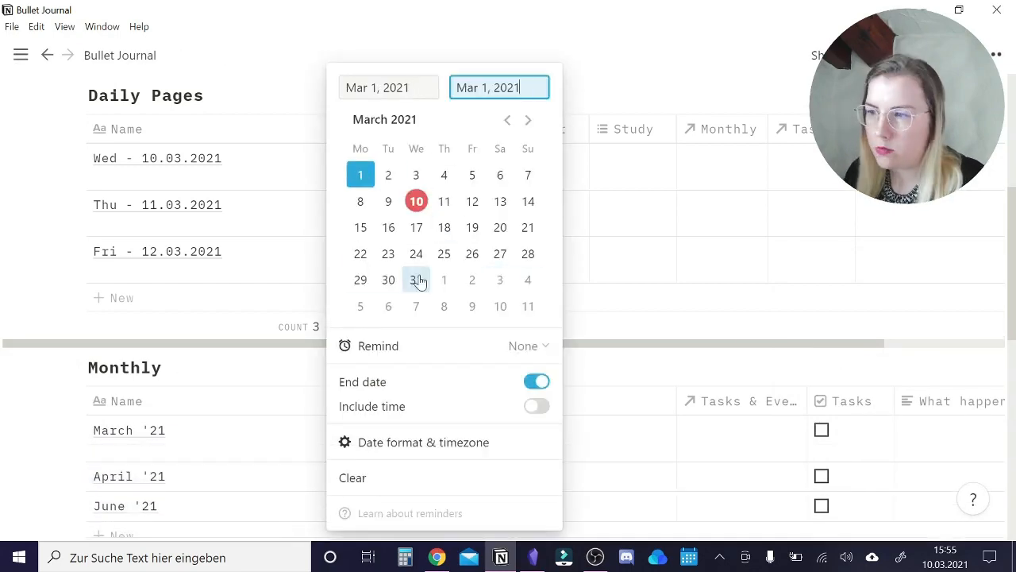
{"action": "left_click", "coordinate": [418, 280]}
{"action": "left_click", "coordinate": [420, 476]}
{"action": "left_click", "coordinate": [444, 175]}
{"action": "left_click", "coordinate": [537, 382]}
{"action": "left_click", "coordinate": [473, 280]}
Set the date range of the June '21 entry to Jun 1–Jun 30, 2021.
{"action": "scroll", "coordinate": [426, 370], "scroll_direction": "down", "scroll_amount": 2}
{"action": "left_click", "coordinate": [426, 367]}
{"action": "left_click", "coordinate": [389, 174]}
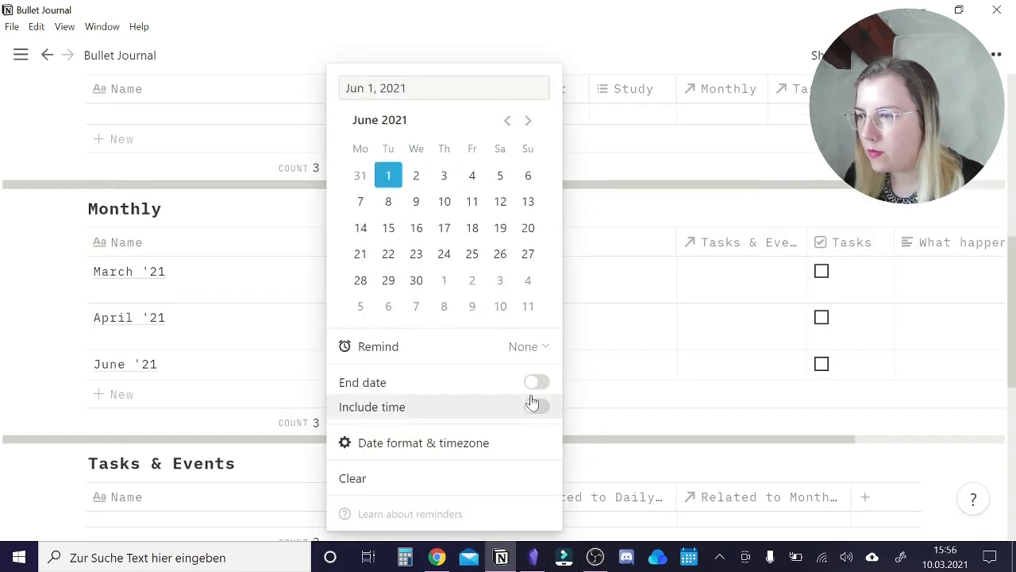
{"action": "left_click", "coordinate": [537, 382]}
{"action": "left_click", "coordinate": [416, 280]}
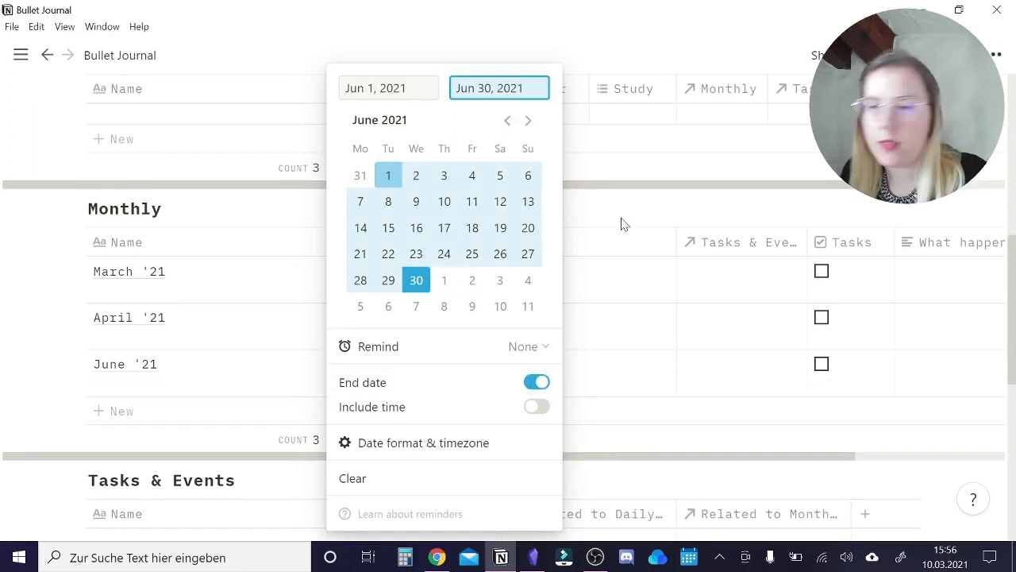
{"action": "key", "text": "Escape"}
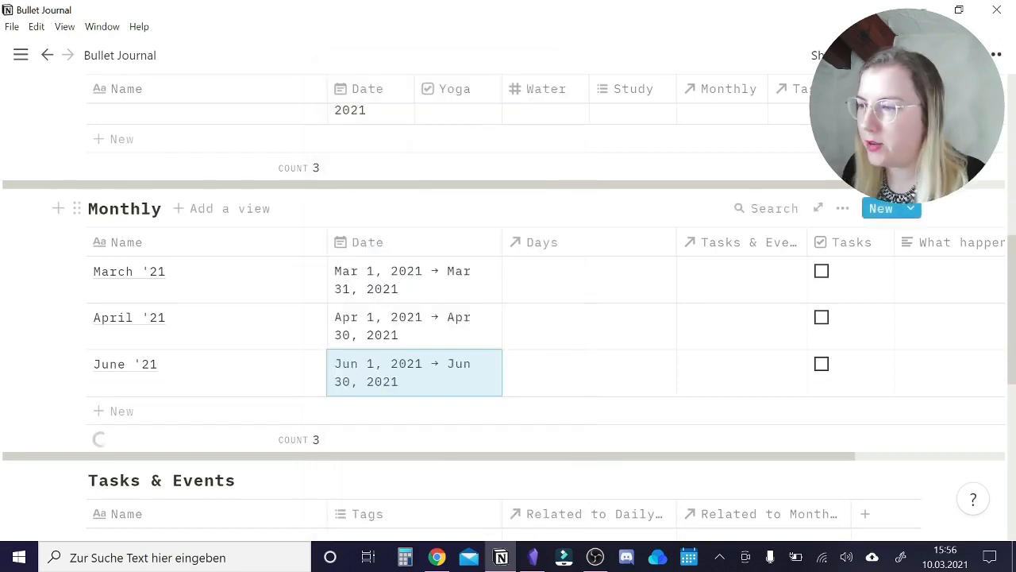
Link the daily entries Wed - 10.03.2021 and Thu - 11.03.2021 to March '21 through their Monthly relation.
{"action": "scroll", "coordinate": [612, 233], "scroll_direction": "up", "scroll_amount": 2}
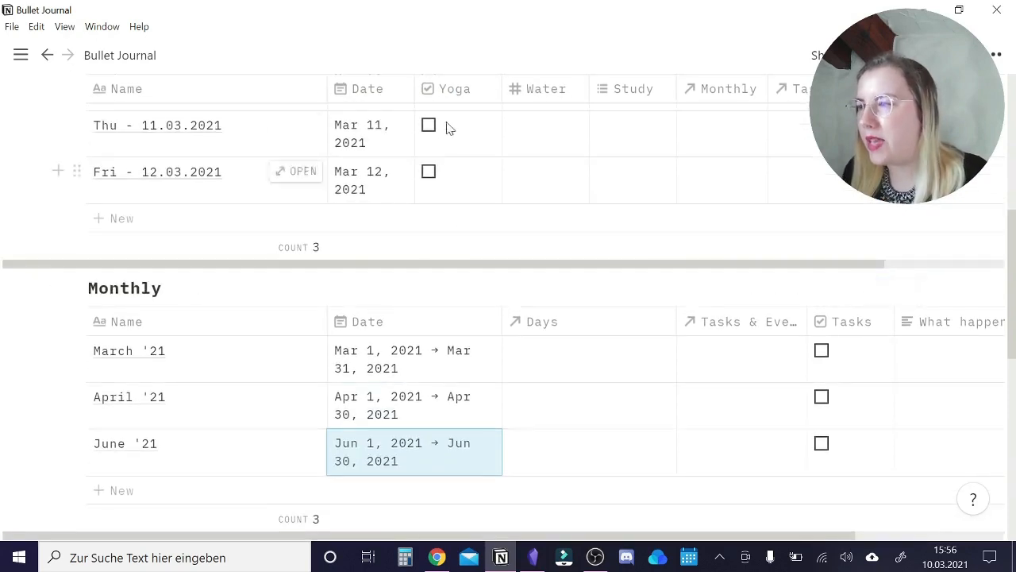
{"action": "scroll", "coordinate": [447, 164], "scroll_direction": "up", "scroll_amount": 1}
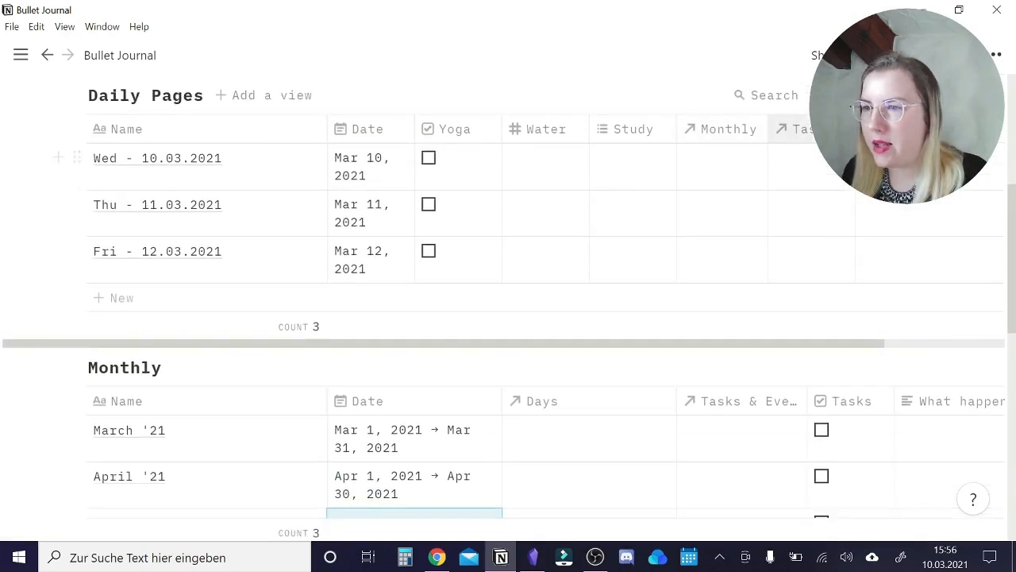
{"action": "left_click", "coordinate": [722, 159]}
{"action": "left_click", "coordinate": [351, 212]}
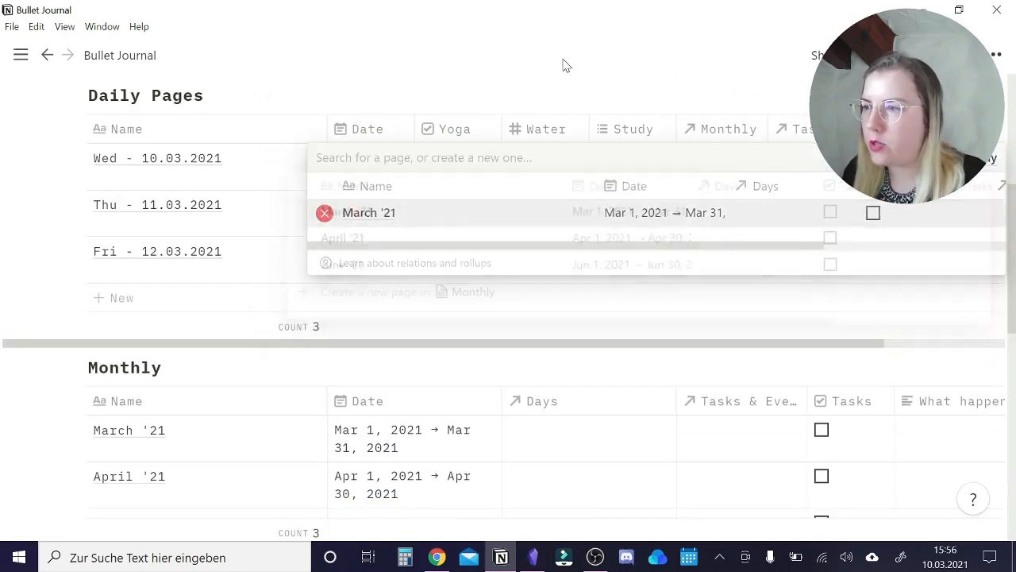
{"action": "key", "text": "Escape"}
{"action": "left_click", "coordinate": [702, 211]}
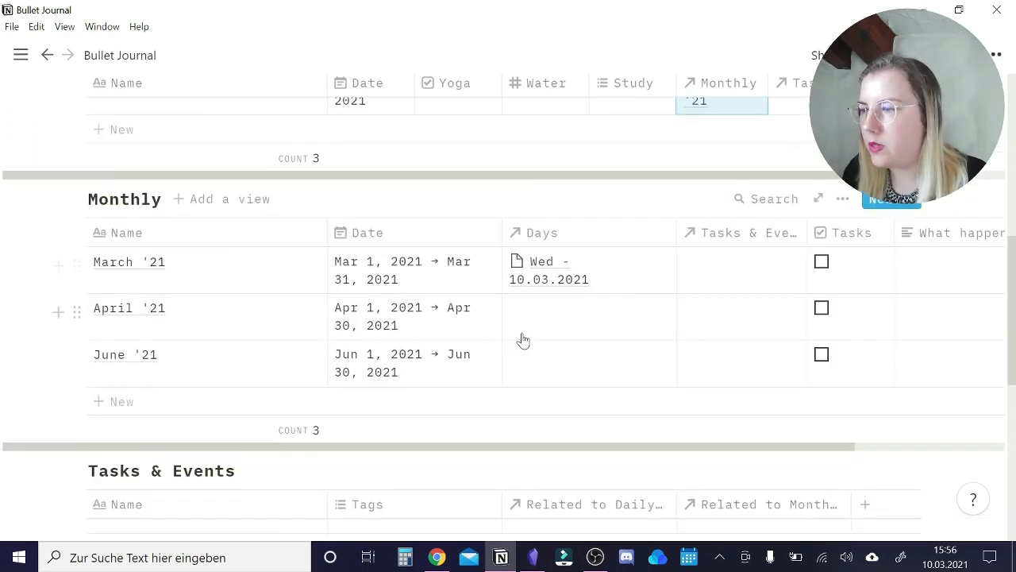
{"action": "scroll", "coordinate": [522, 341], "scroll_direction": "down", "scroll_amount": 2}
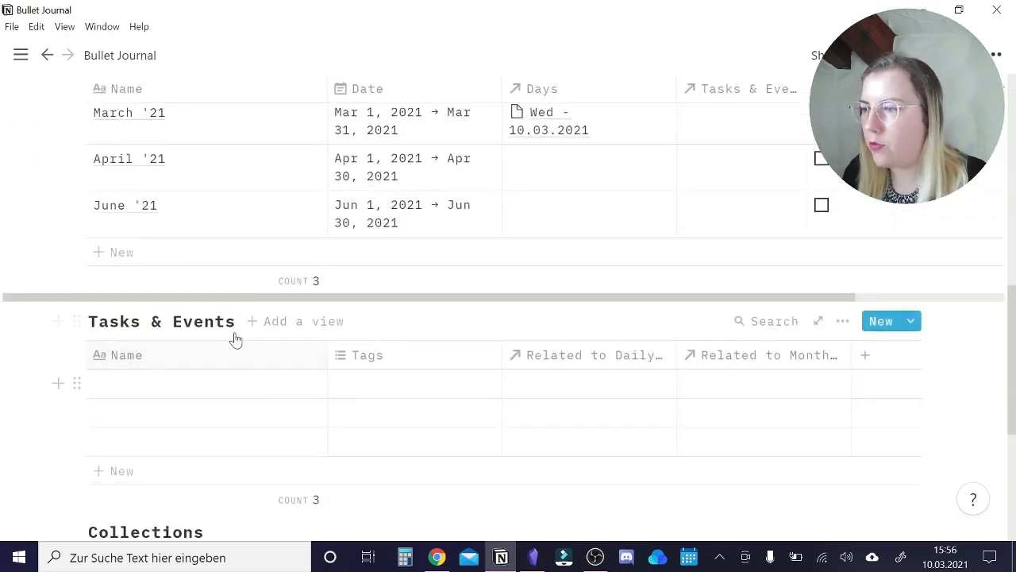
{"action": "scroll", "coordinate": [230, 389], "scroll_direction": "down", "scroll_amount": 1}
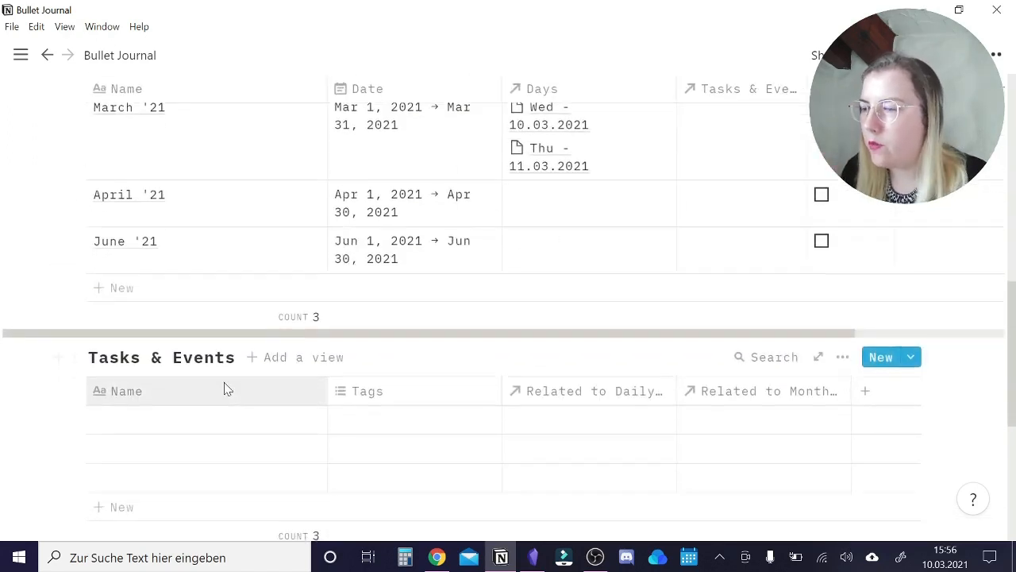
Rename the Tasks & Events relation to Daily Pages as "Day" and the relation to Monthly as "Month".
{"action": "scroll", "coordinate": [270, 336], "scroll_direction": "up", "scroll_amount": 1}
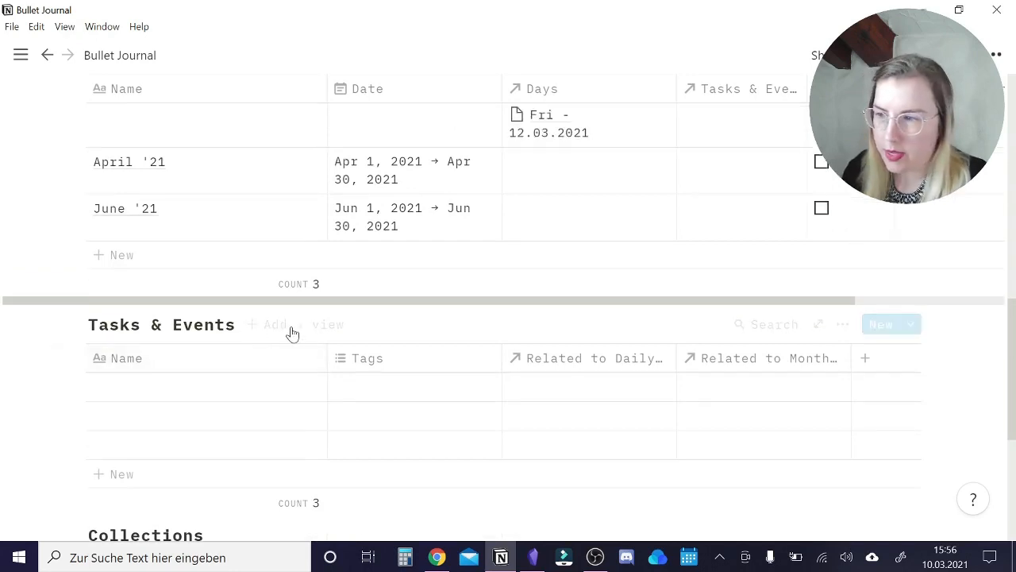
{"action": "left_click", "coordinate": [617, 358]}
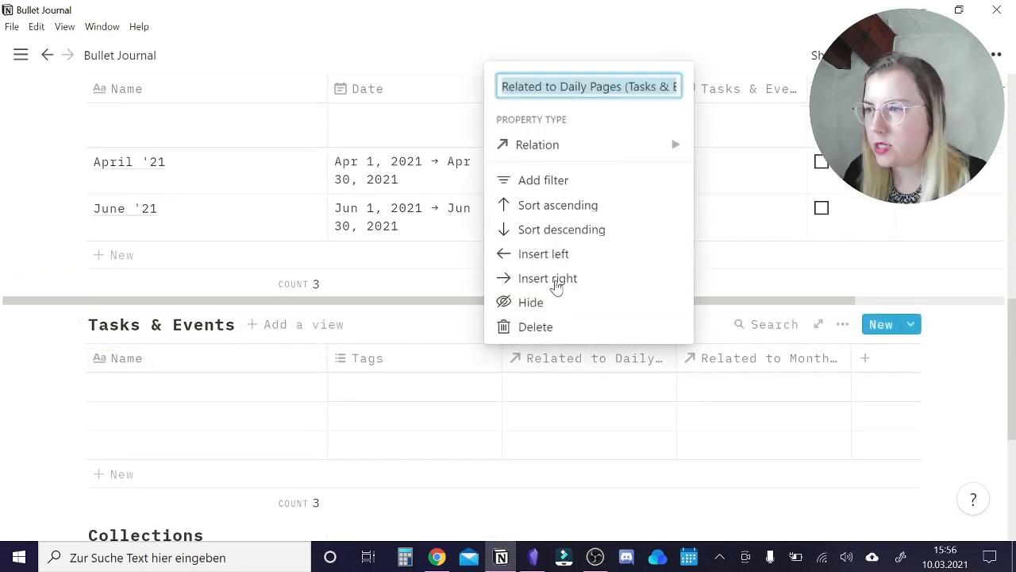
{"action": "type", "text": "Days"}
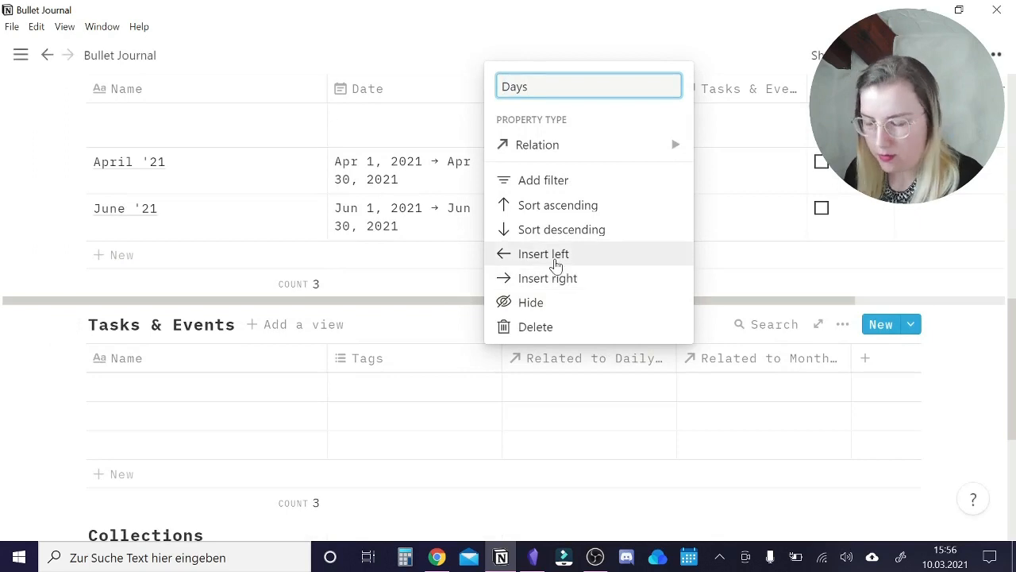
{"action": "key", "text": "BackSpace"}
{"action": "left_click", "coordinate": [762, 363]}
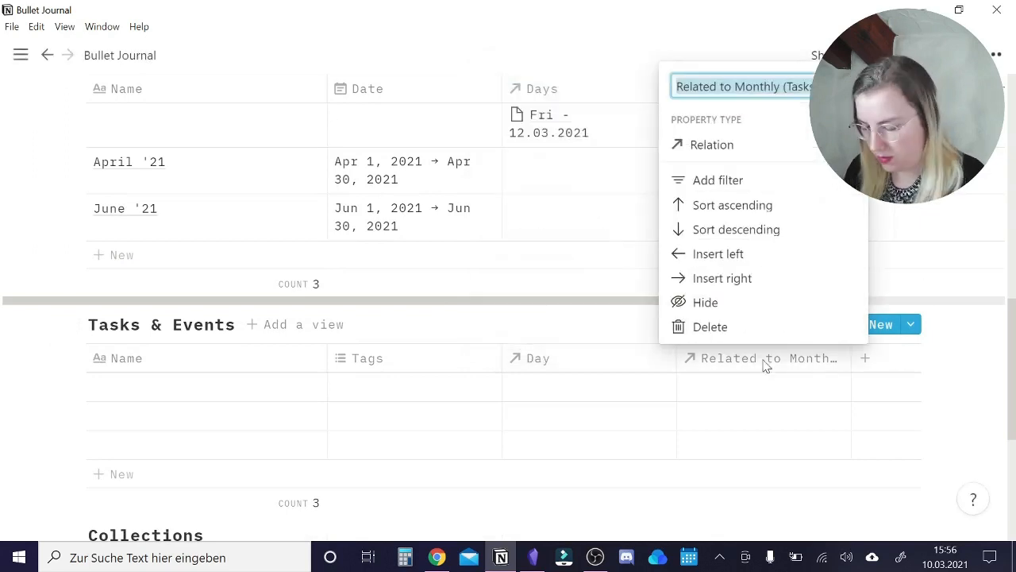
{"action": "type", "text": "Month"}
{"action": "left_click", "coordinate": [585, 370]}
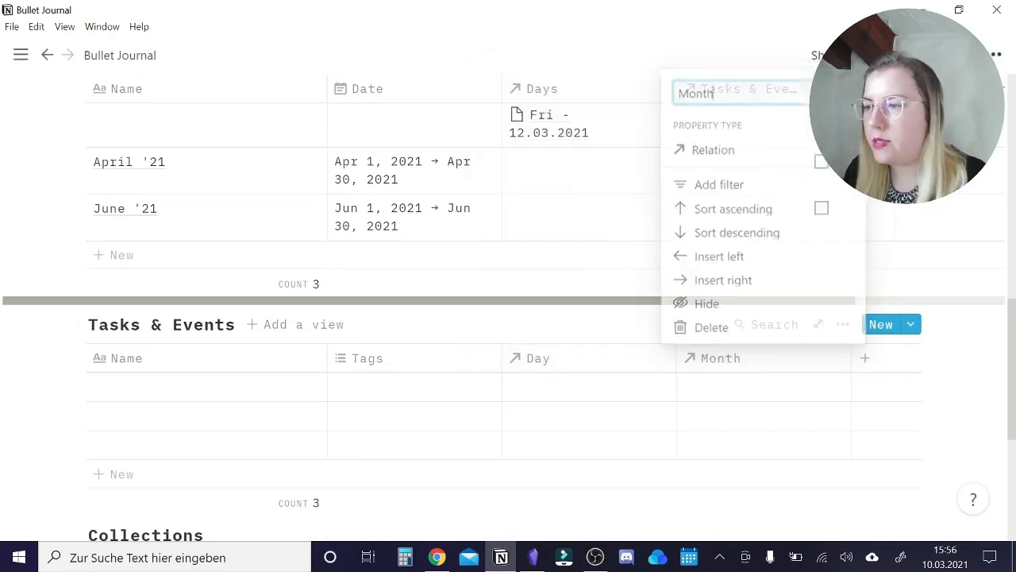
Rename the Tags property of Tasks & Events to "Type" and change it to a Select property.
{"action": "left_click", "coordinate": [390, 357]}
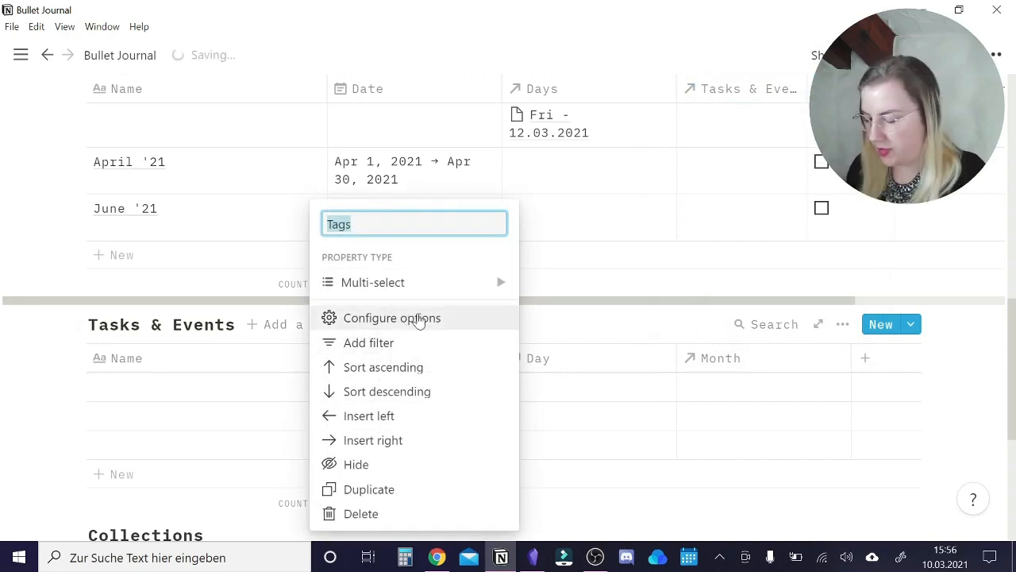
{"action": "type", "text": "Type"}
{"action": "mouse_move", "coordinate": [435, 290]}
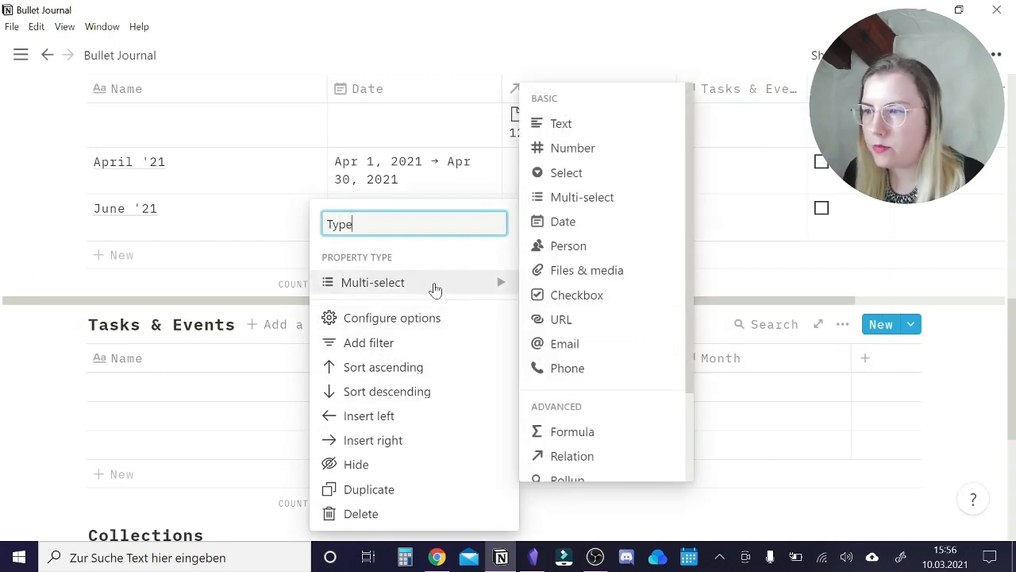
{"action": "left_click", "coordinate": [602, 173]}
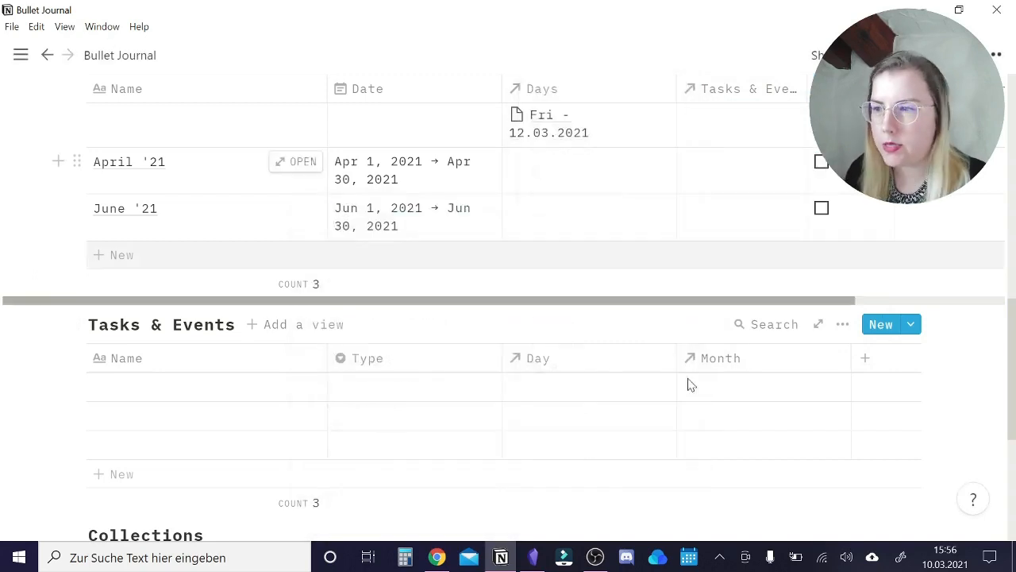
Create the Type options "Task" and "Event" in the first Tasks & Events entry.
{"action": "left_click", "coordinate": [431, 387]}
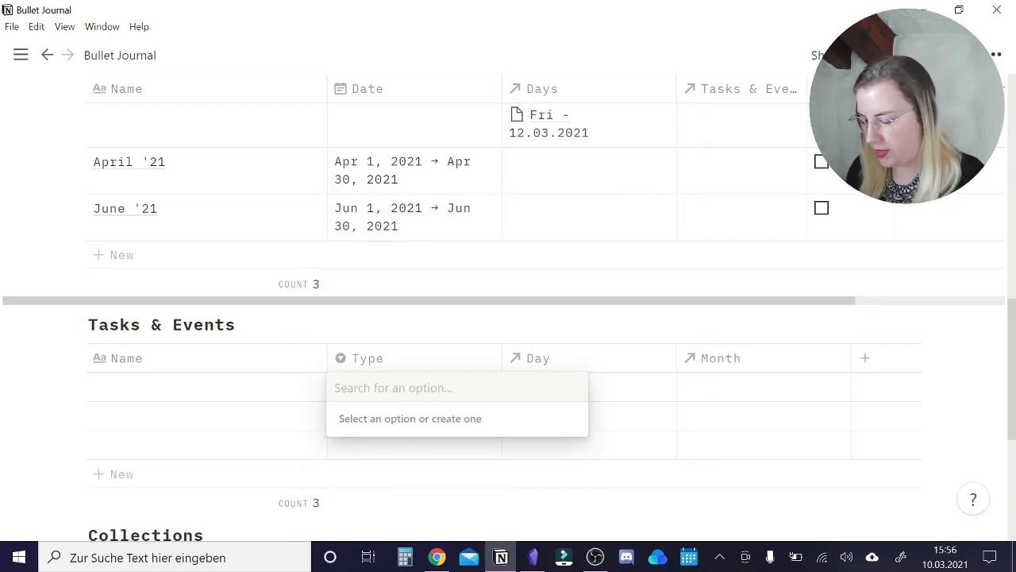
{"action": "type", "text": "Task"}
{"action": "left_click", "coordinate": [388, 443]}
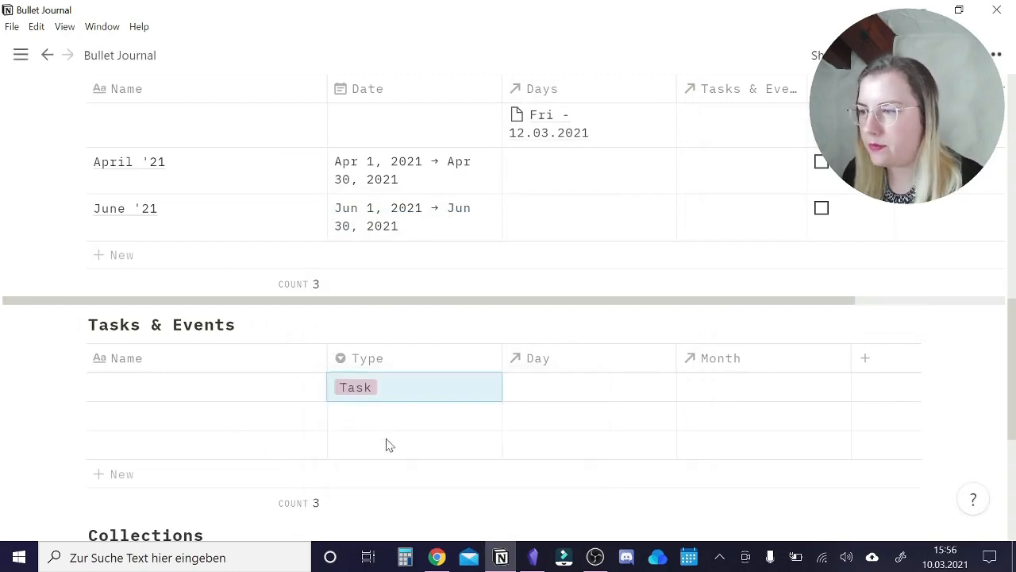
{"action": "left_click", "coordinate": [419, 397]}
{"action": "type", "text": "Eve"}
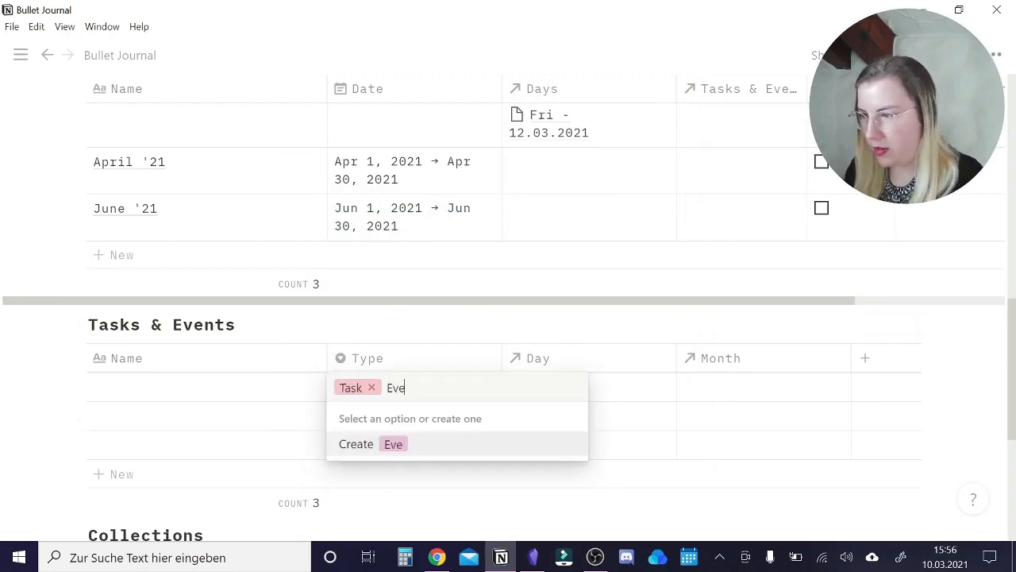
{"action": "type", "text": "nnt"}
{"action": "key", "text": "BackSpace"}
{"action": "key", "text": "BackSpace"}
{"action": "key", "text": "BackSpace"}
{"action": "type", "text": "n"}
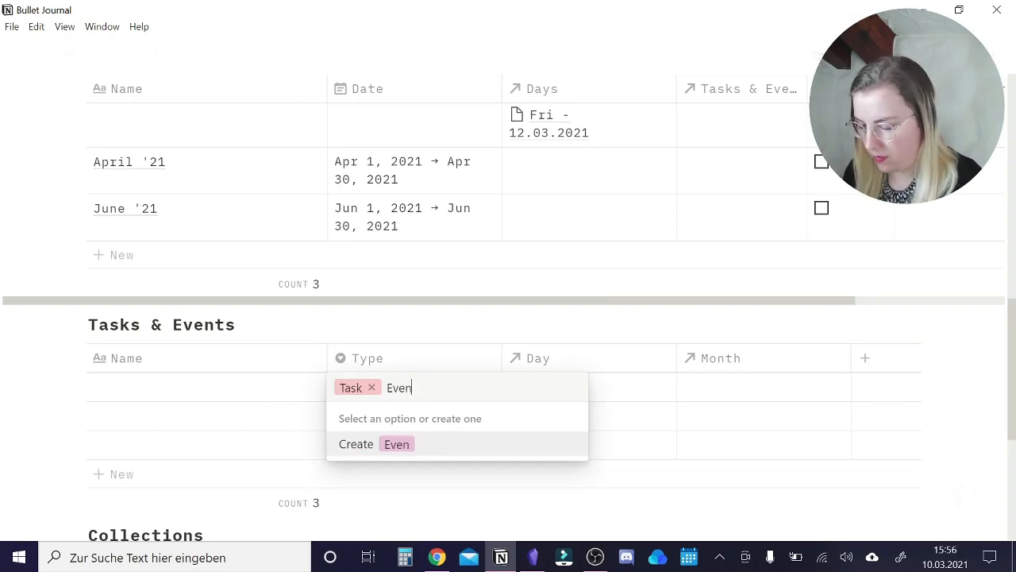
{"action": "type", "text": "t"}
{"action": "left_click", "coordinate": [403, 445]}
Create a third Type option, "Birthday", and assign it to the first Tasks & Events entry.
{"action": "left_click", "coordinate": [468, 390]}
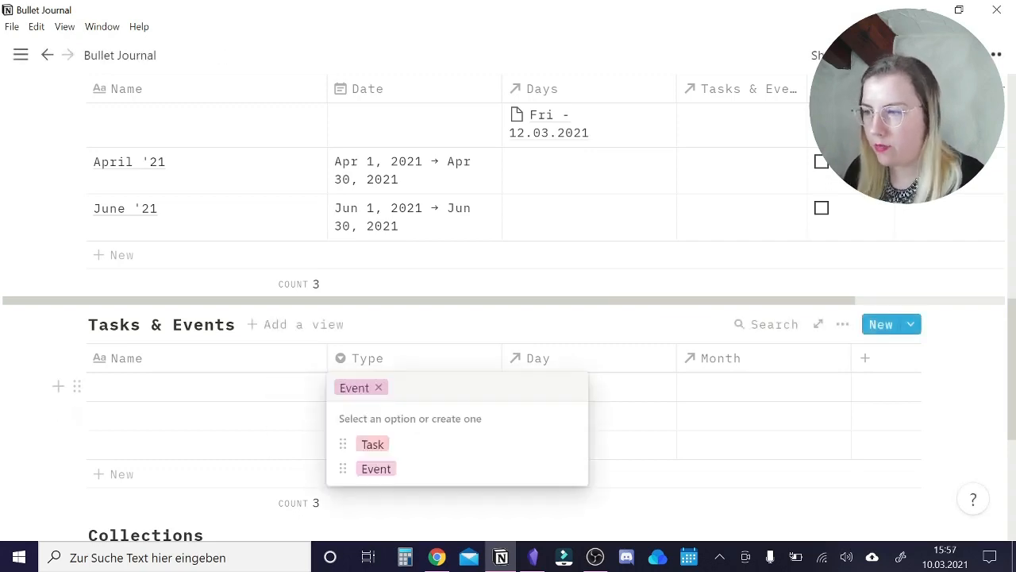
{"action": "type", "text": "Birthday"}
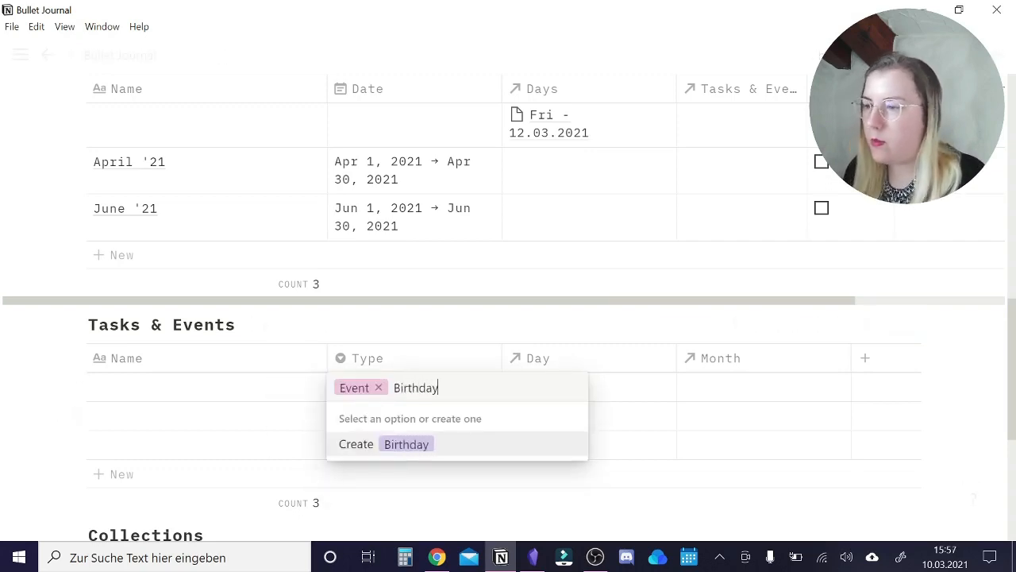
{"action": "left_click", "coordinate": [408, 444]}
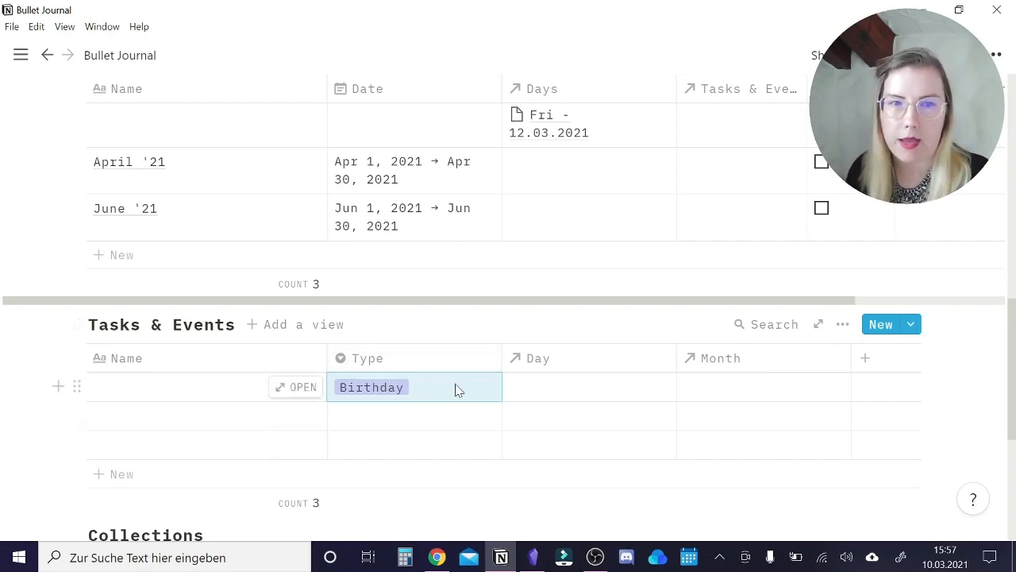
{"action": "left_click", "coordinate": [435, 389]}
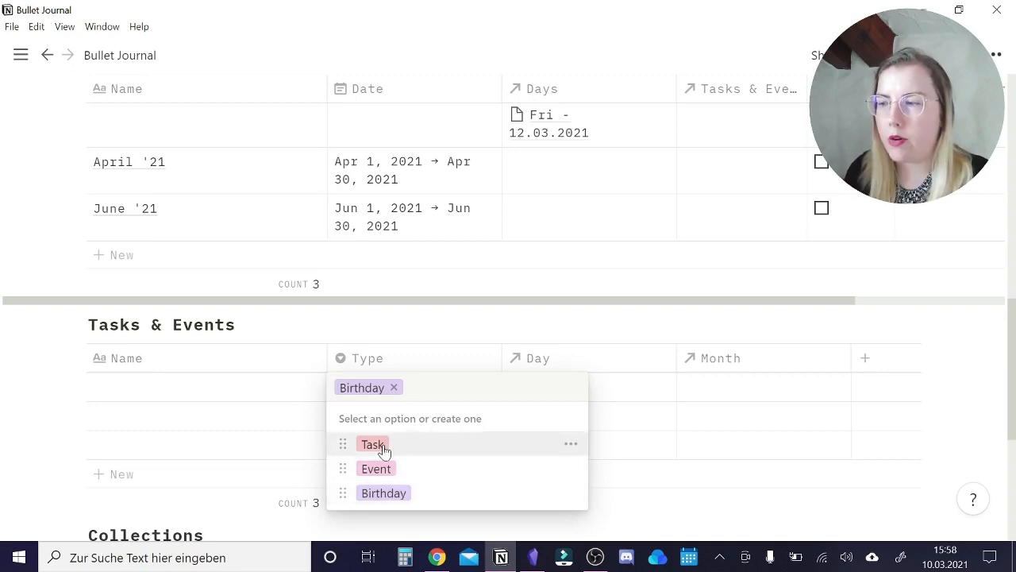
{"action": "left_click", "coordinate": [865, 362]}
Add a Multi-select property named "Task Type" to the Tasks & Events database.
{"action": "left_click", "coordinate": [872, 362]}
{"action": "type", "text": "Ta"}
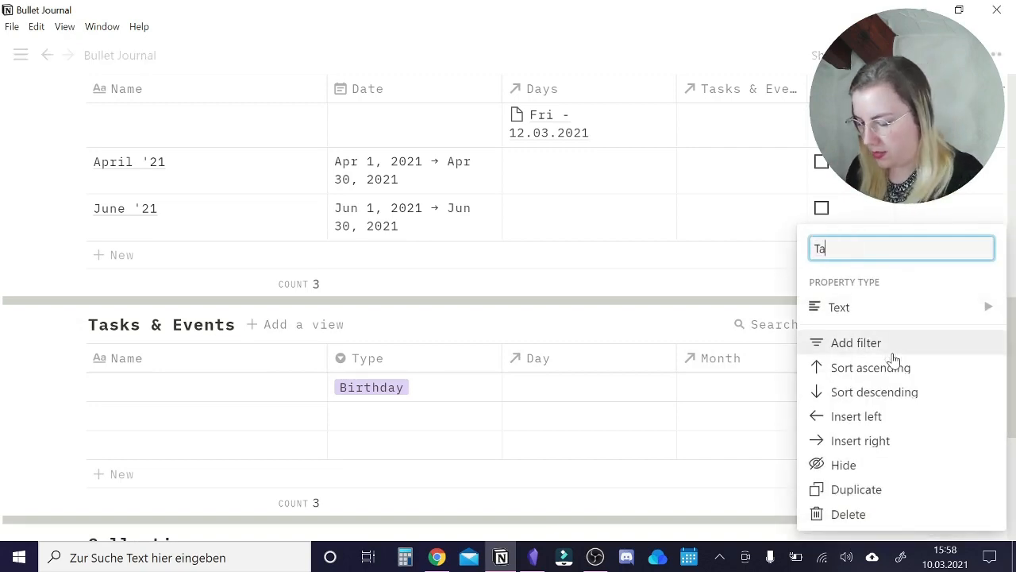
{"action": "type", "text": "sk Type"}
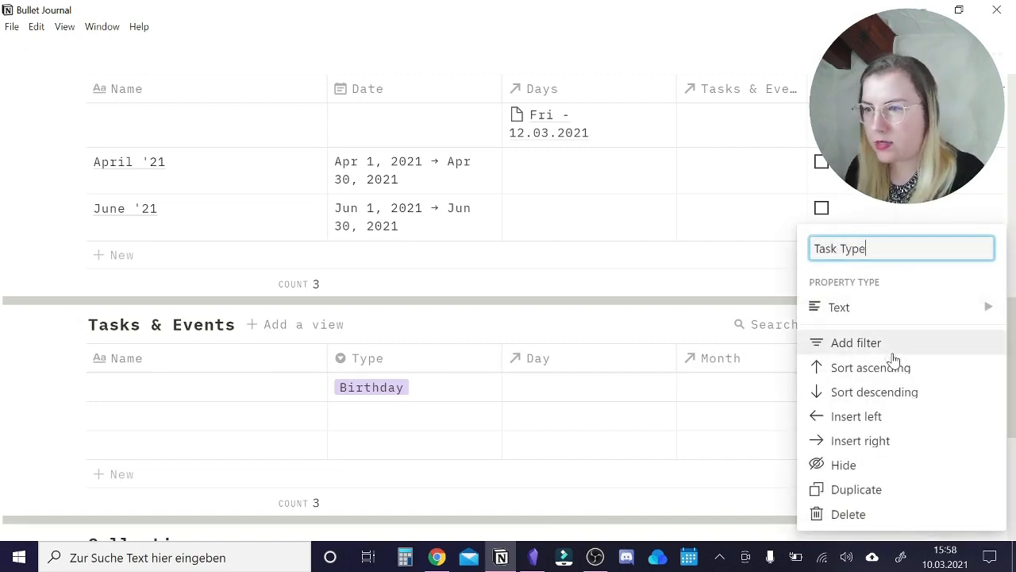
{"action": "left_click", "coordinate": [862, 310]}
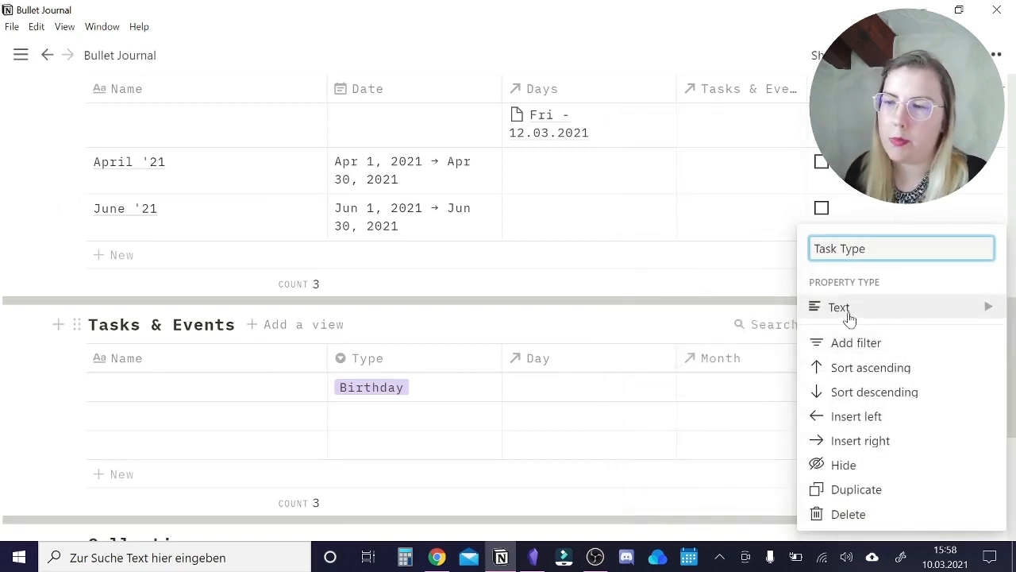
{"action": "mouse_move", "coordinate": [849, 316]}
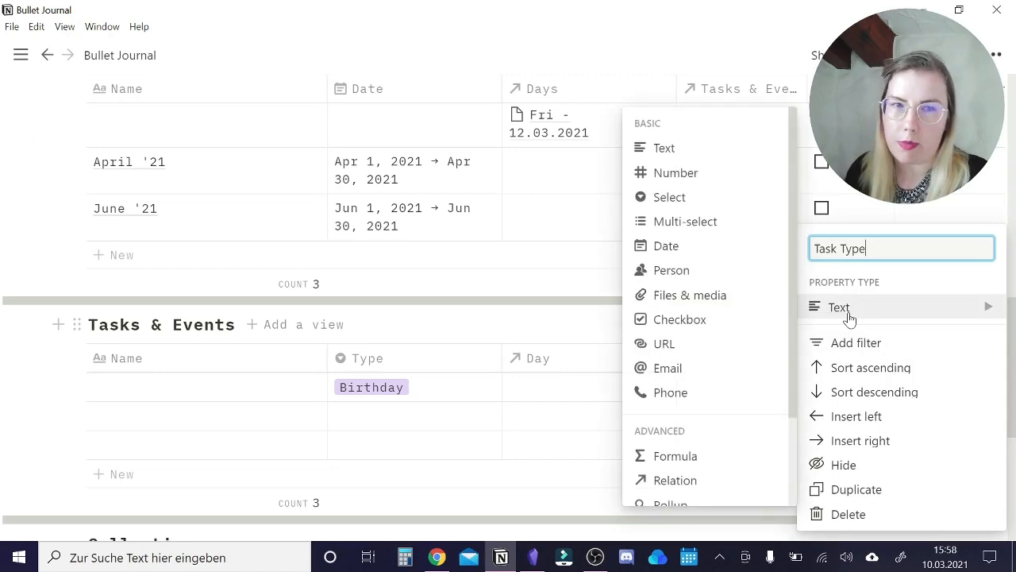
{"action": "left_click", "coordinate": [714, 223]}
Create the Task Type options "Call", "Errand", "Online" and "House Chore" in the first Tasks & Events entry.
{"action": "left_click", "coordinate": [906, 389]}
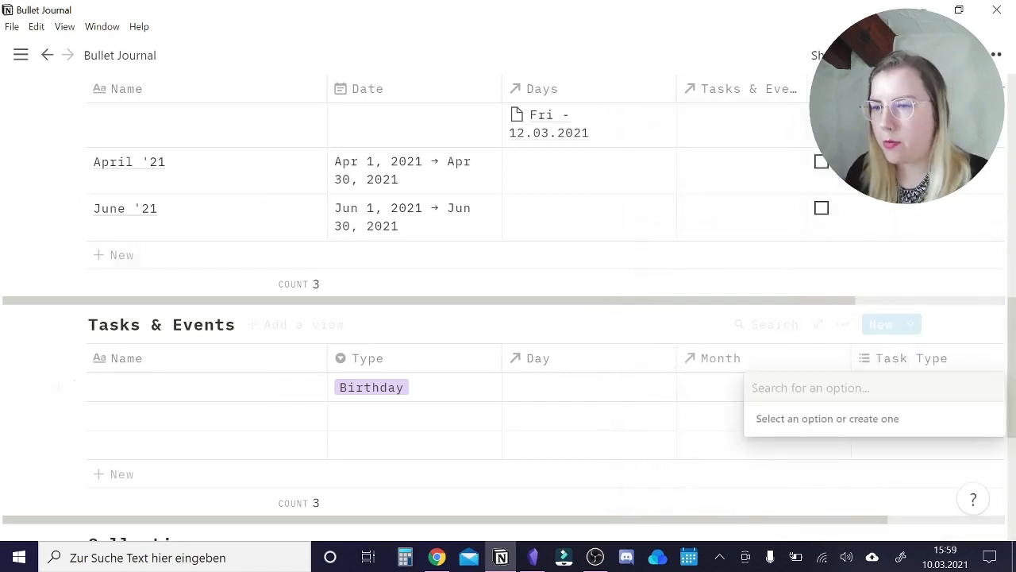
{"action": "type", "text": "Call"}
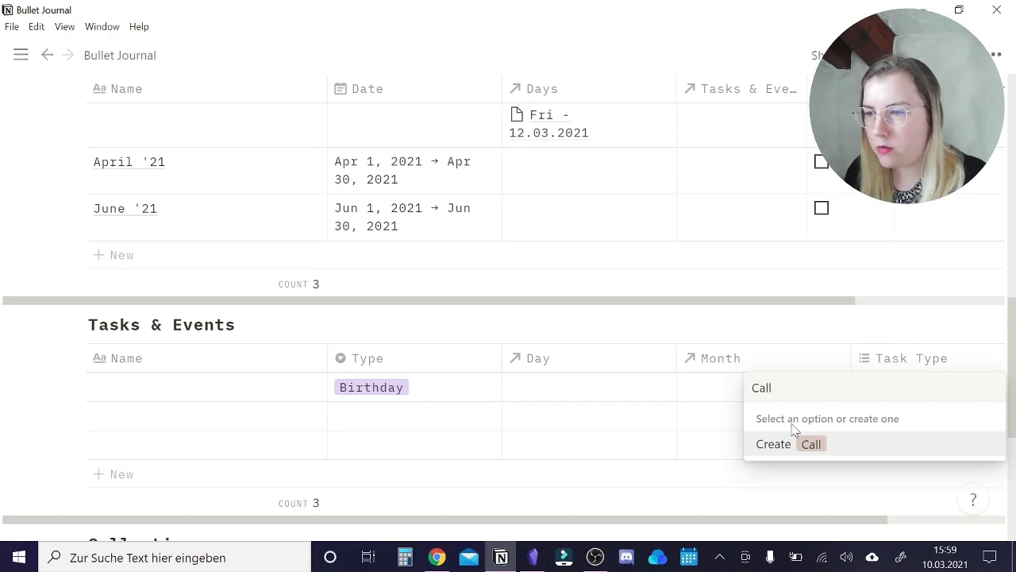
{"action": "left_click", "coordinate": [810, 447]}
{"action": "type", "text": "Errand"}
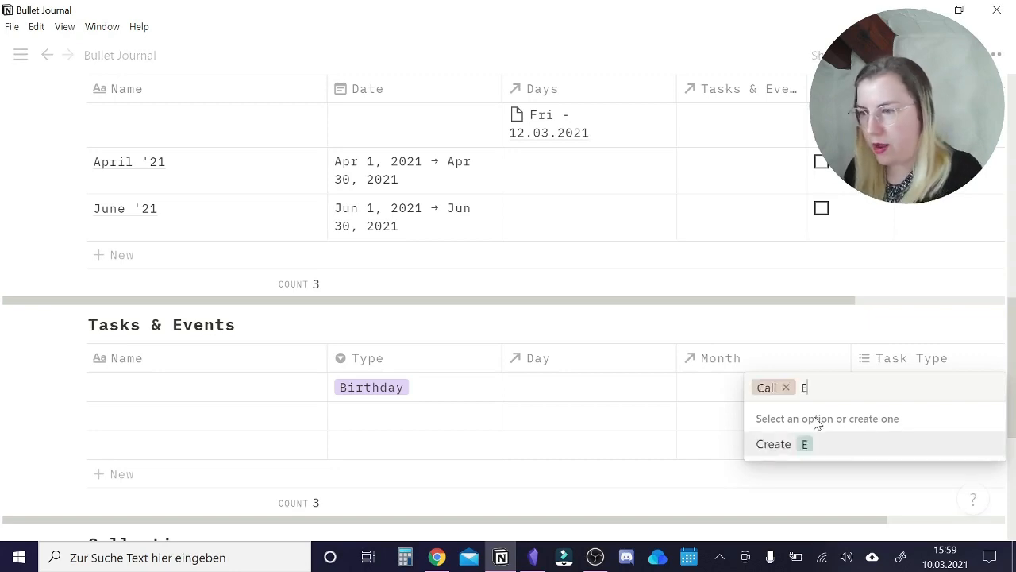
{"action": "left_click", "coordinate": [828, 446]}
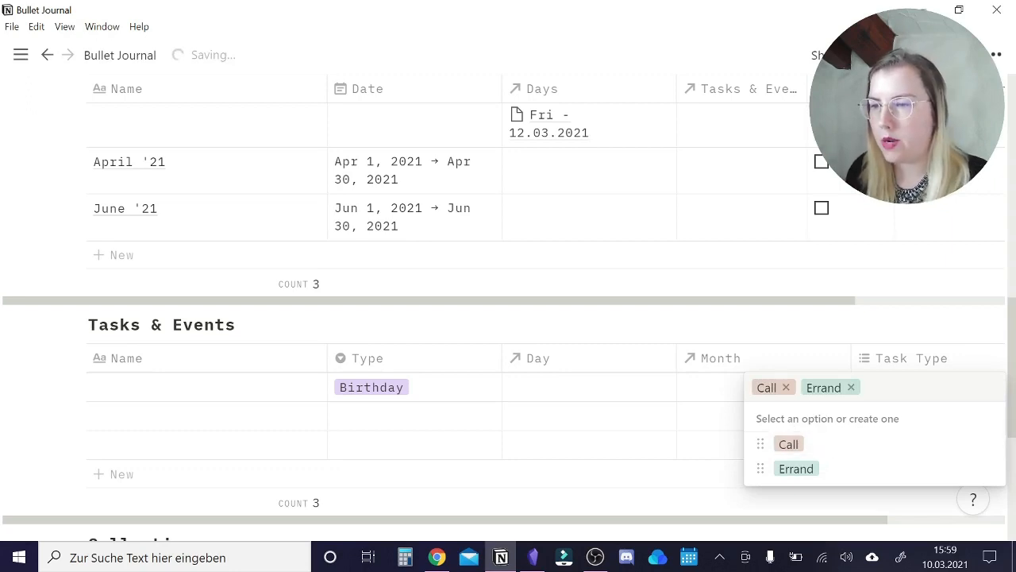
{"action": "type", "text": "Online"}
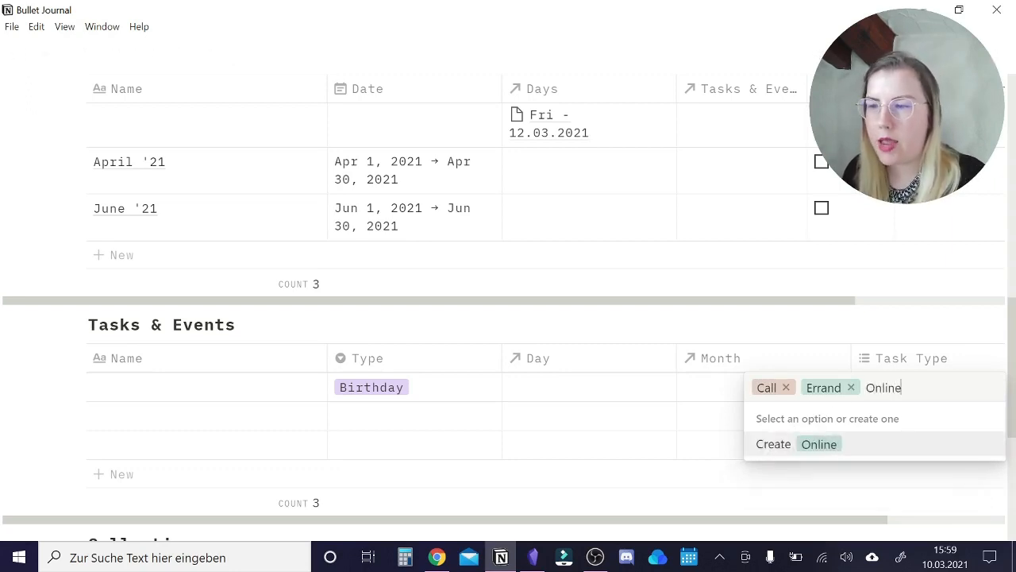
{"action": "left_click", "coordinate": [826, 445]}
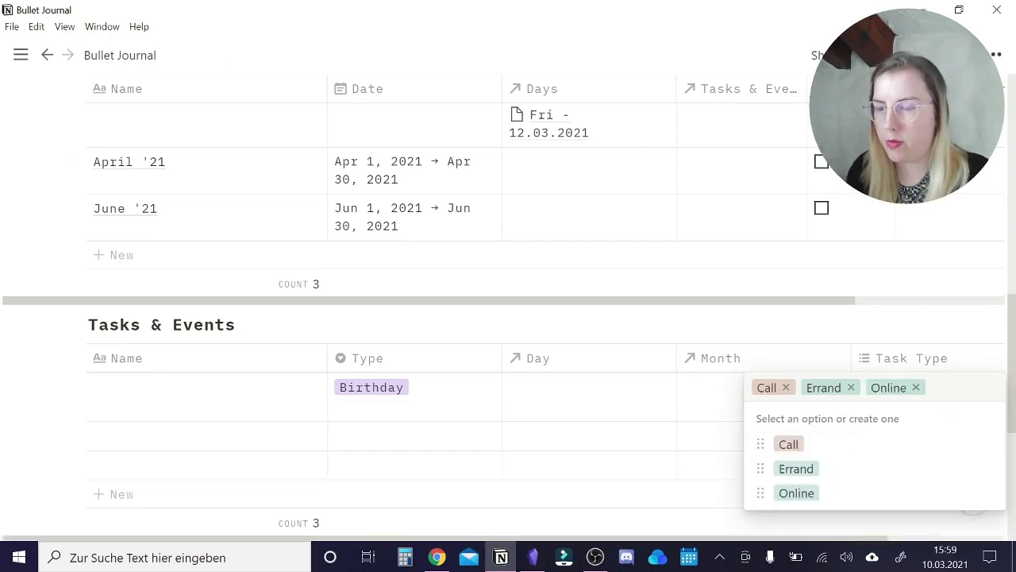
{"action": "type", "text": "House Chore"}
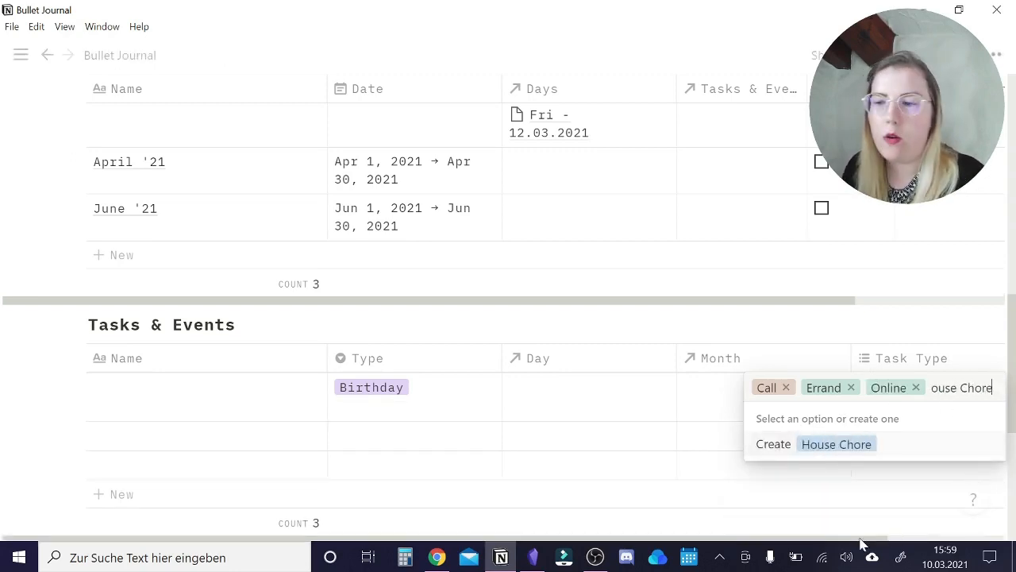
{"action": "left_click", "coordinate": [840, 443]}
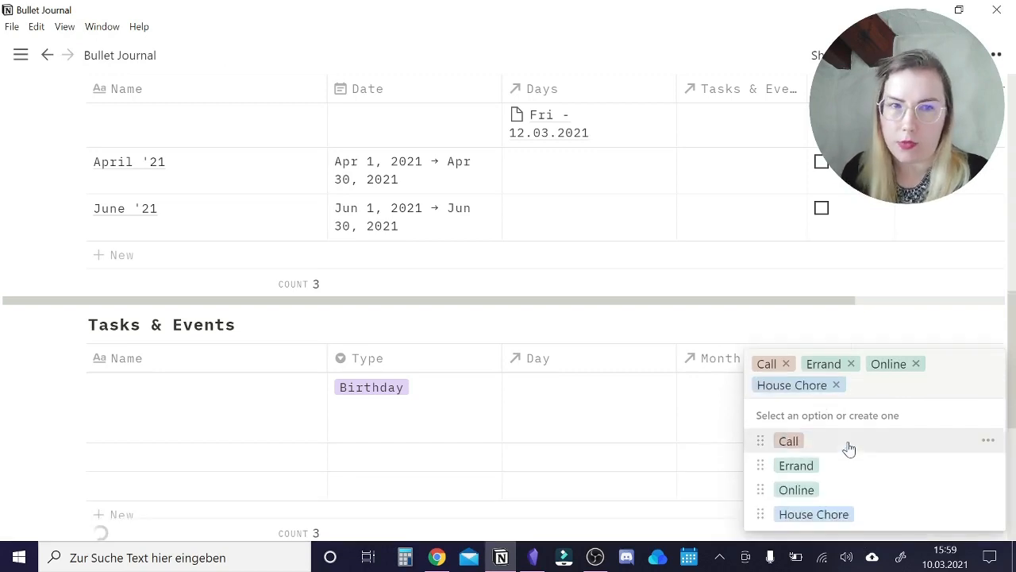
{"action": "left_click", "coordinate": [890, 340]}
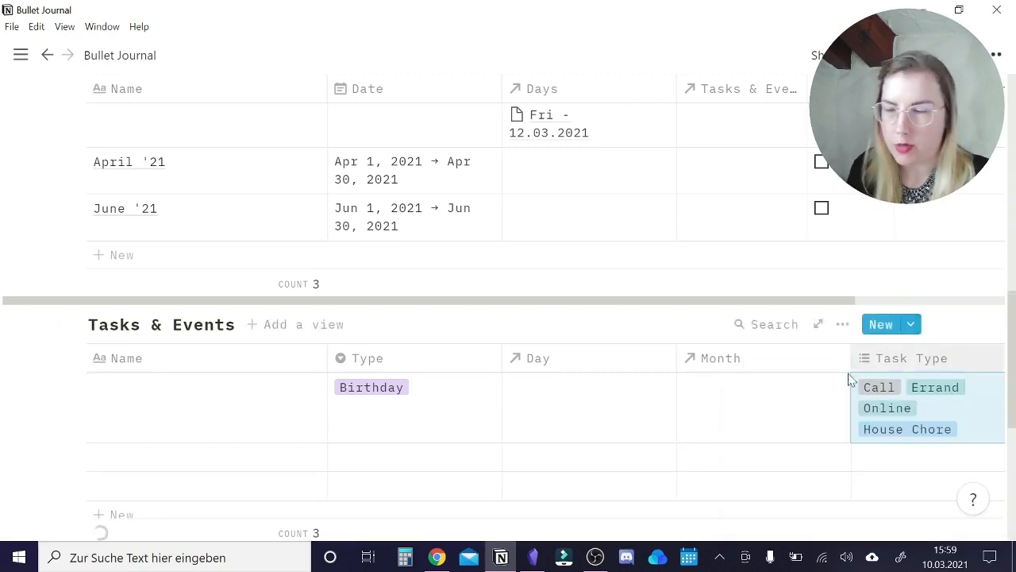
Add a Date property named "Date" to Tasks & Events directly after Name, and move Task Type directly after Type.
{"action": "scroll", "coordinate": [730, 454], "scroll_direction": "down", "scroll_amount": 1}
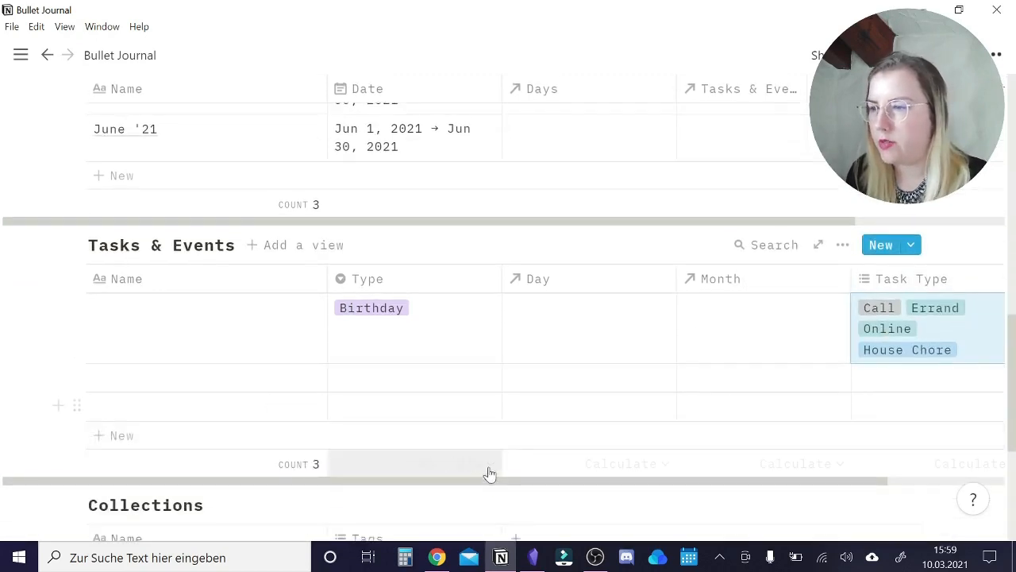
{"action": "scroll", "coordinate": [911, 318], "scroll_direction": "right", "scroll_amount": 3}
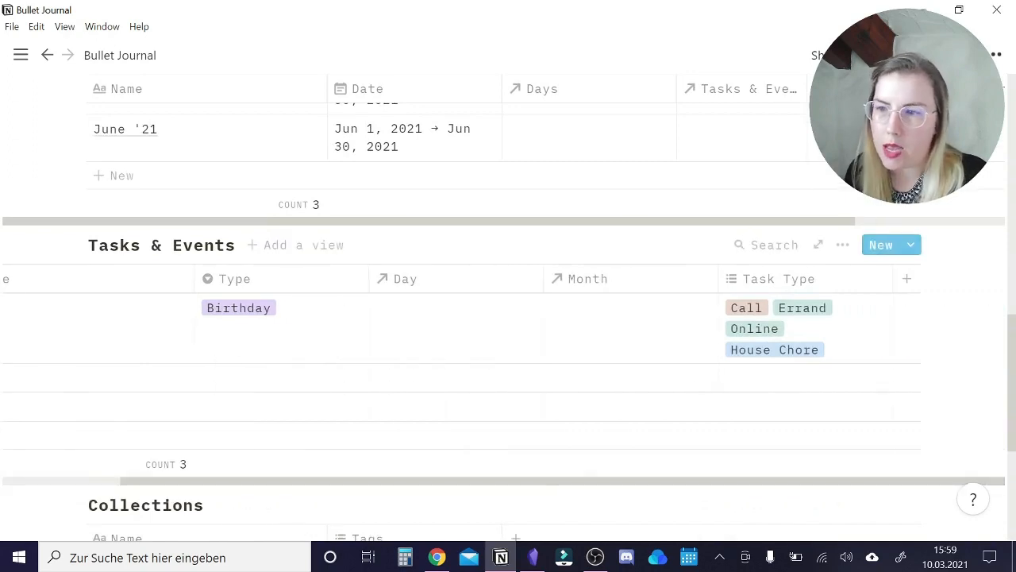
{"action": "left_click", "coordinate": [909, 282]}
{"action": "type", "text": "Date"}
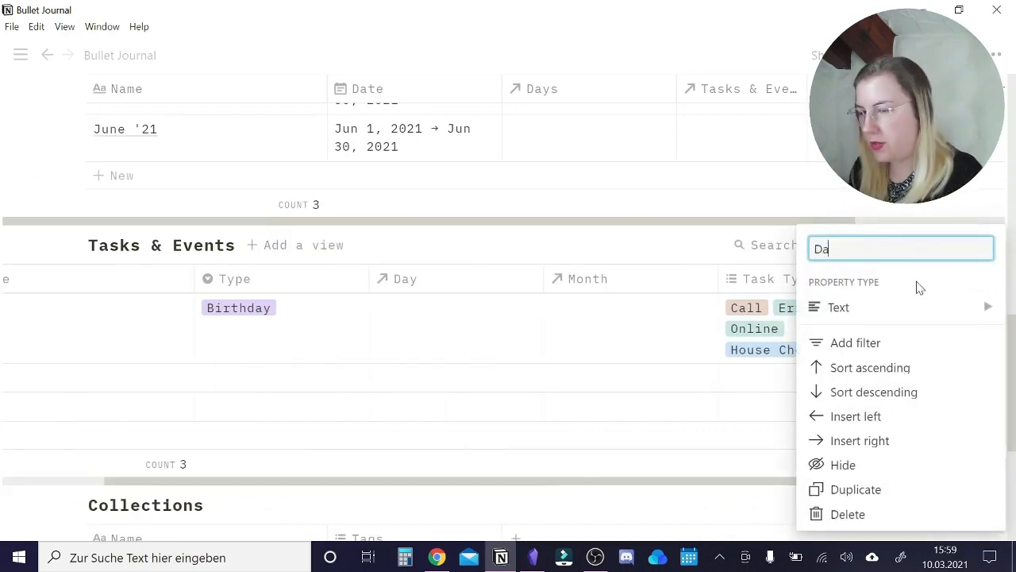
{"action": "left_click", "coordinate": [886, 306]}
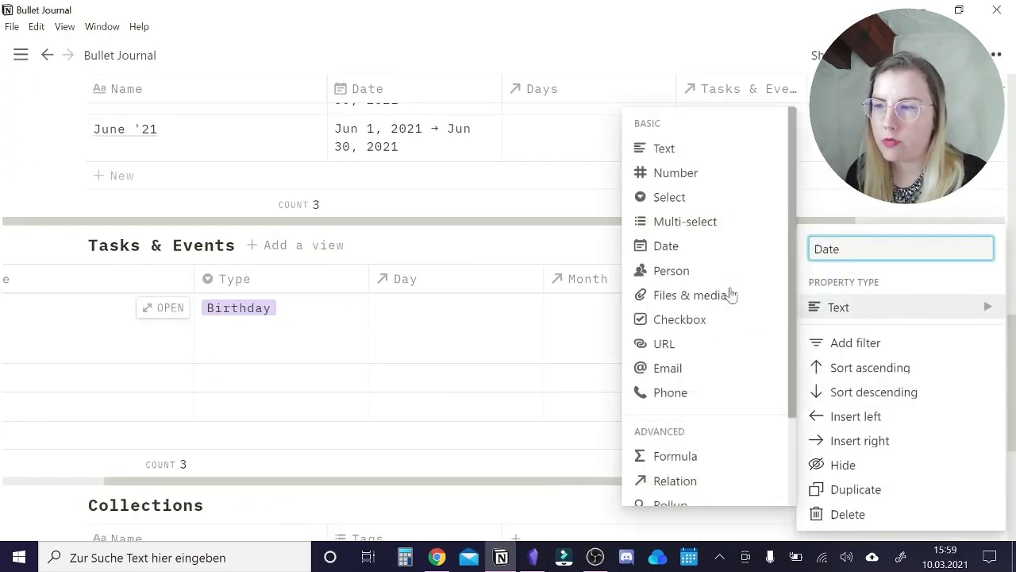
{"action": "left_click", "coordinate": [688, 250]}
{"action": "left_click_drag", "start_coordinate": [933, 279], "coordinate": [286, 275]}
{"action": "left_click_drag", "start_coordinate": [984, 279], "coordinate": [806, 307]}
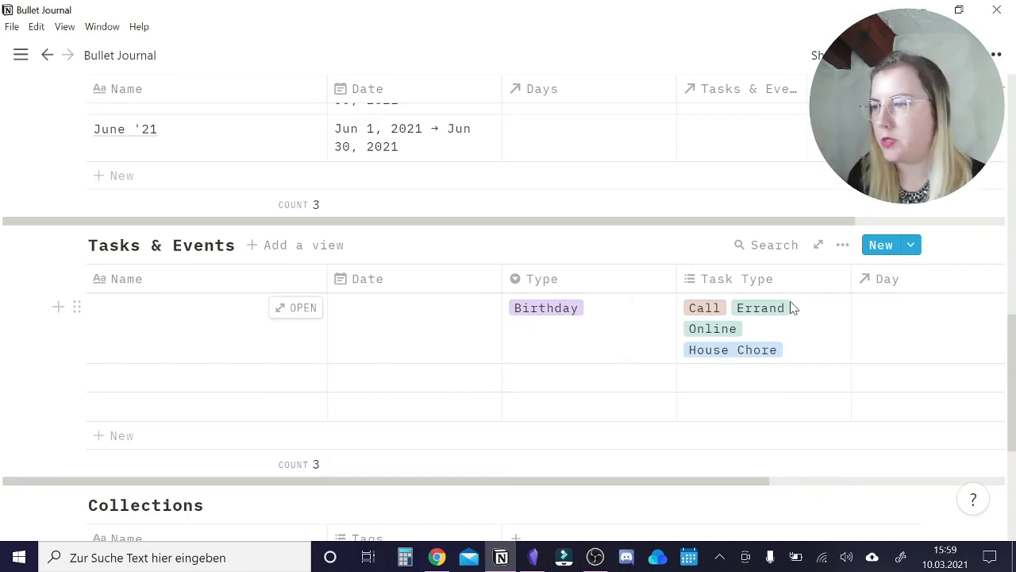
Name the three Tasks & Events entries "Task", "Event" and "Task 2".
{"action": "left_click", "coordinate": [178, 348]}
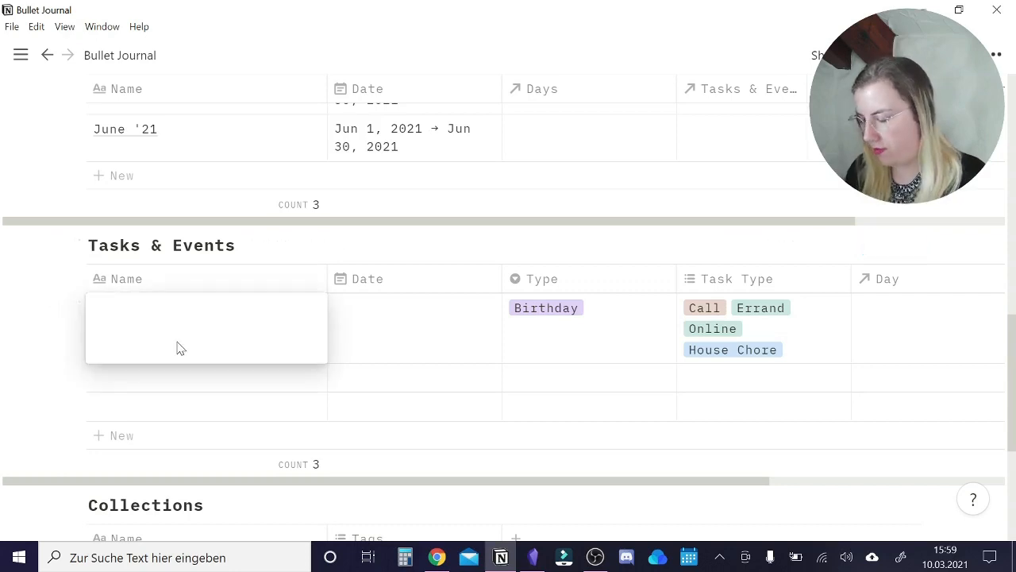
{"action": "type", "text": "Task"}
{"action": "key", "text": "Return"}
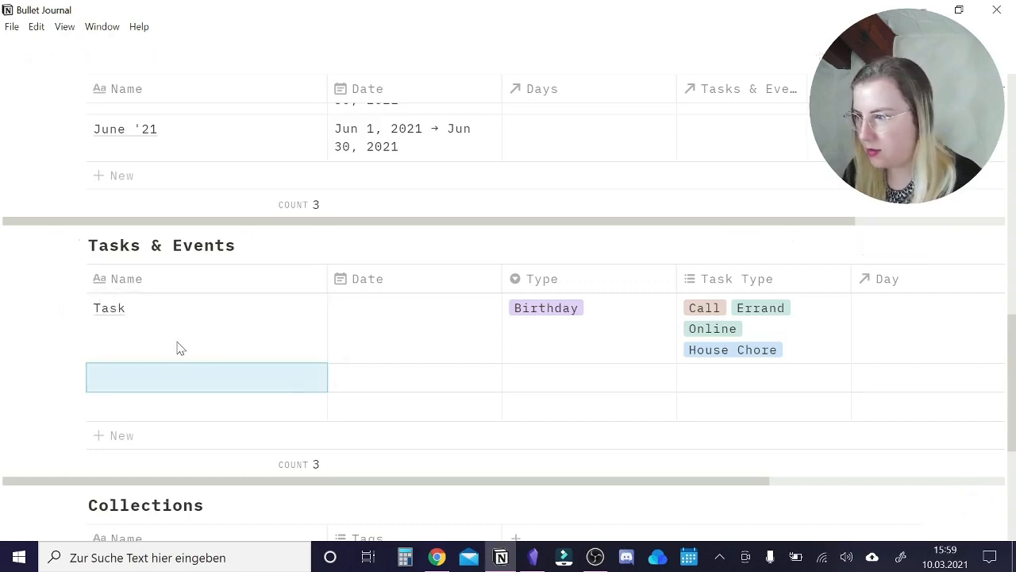
{"action": "type", "text": "Event"}
{"action": "key", "text": "Return"}
{"action": "type", "text": "Task 2"}
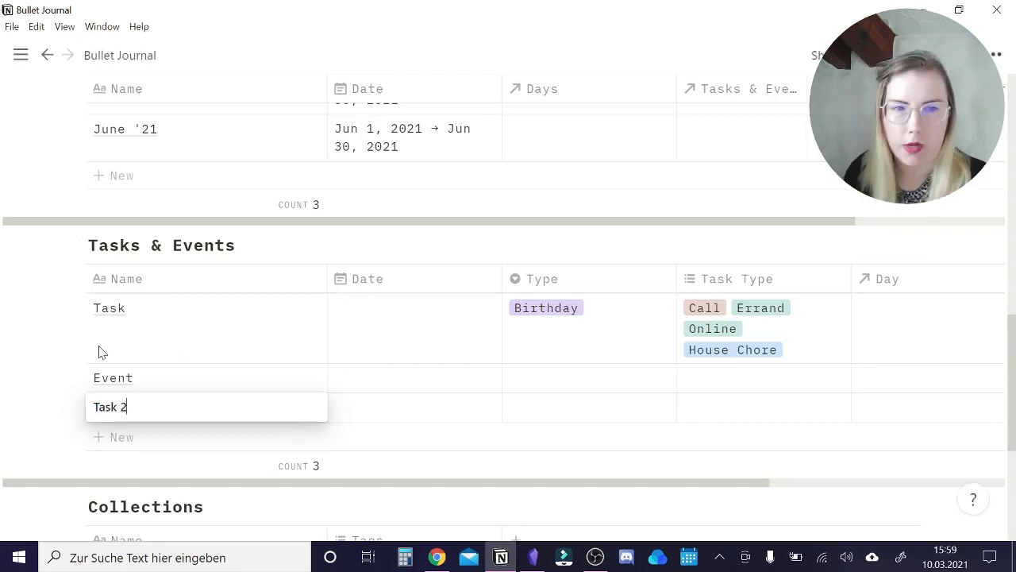
{"action": "key", "text": "Escape"}
Set the dates of Task, Event and Task 2 to Mar 10, 2021, Jun 23, 2021 and Mar 12, 2021 respectively.
{"action": "left_click", "coordinate": [392, 322]}
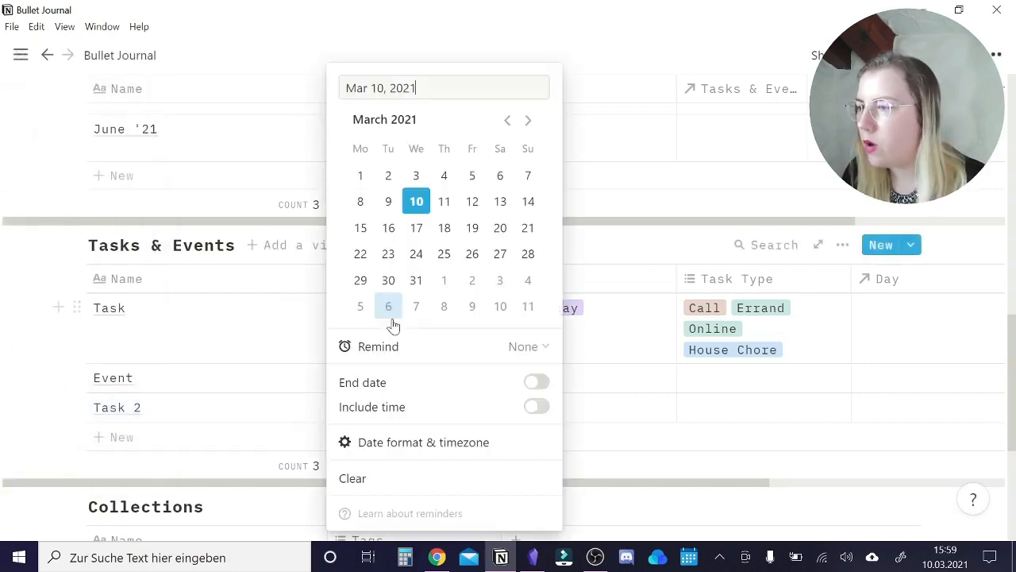
{"action": "key", "text": "Escape"}
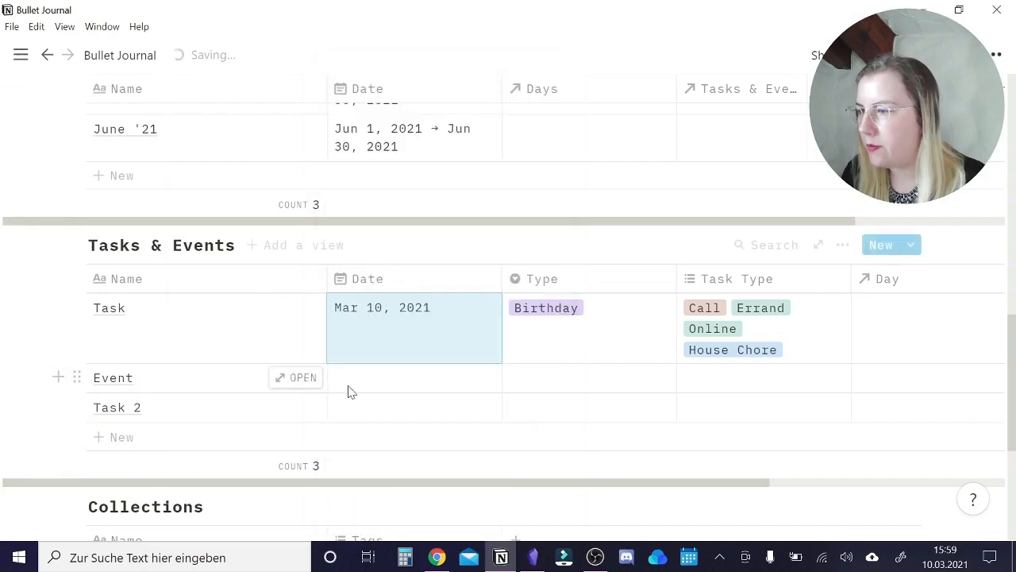
{"action": "left_click", "coordinate": [376, 390]}
{"action": "left_click", "coordinate": [528, 120]}
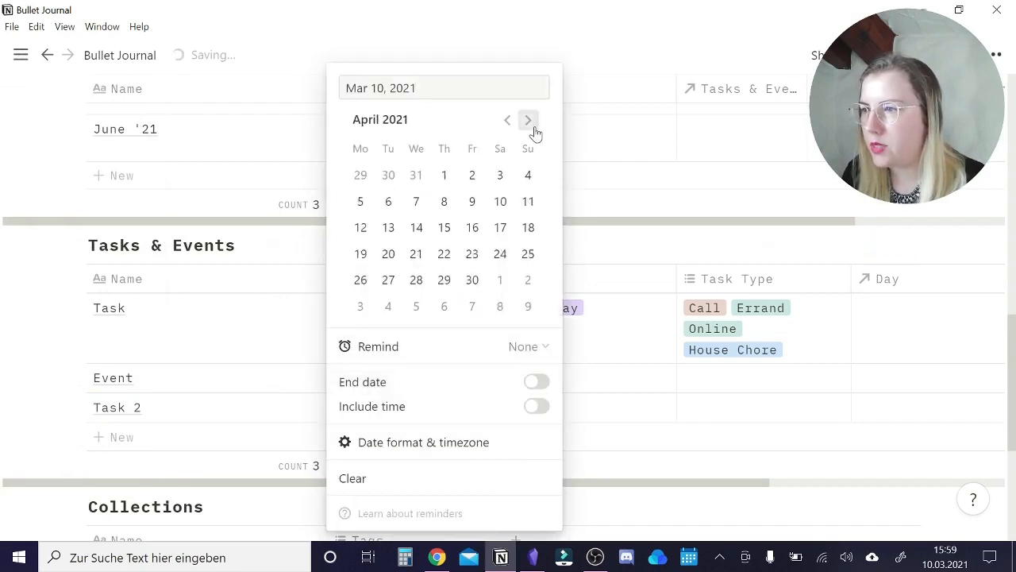
{"action": "left_click", "coordinate": [528, 120]}
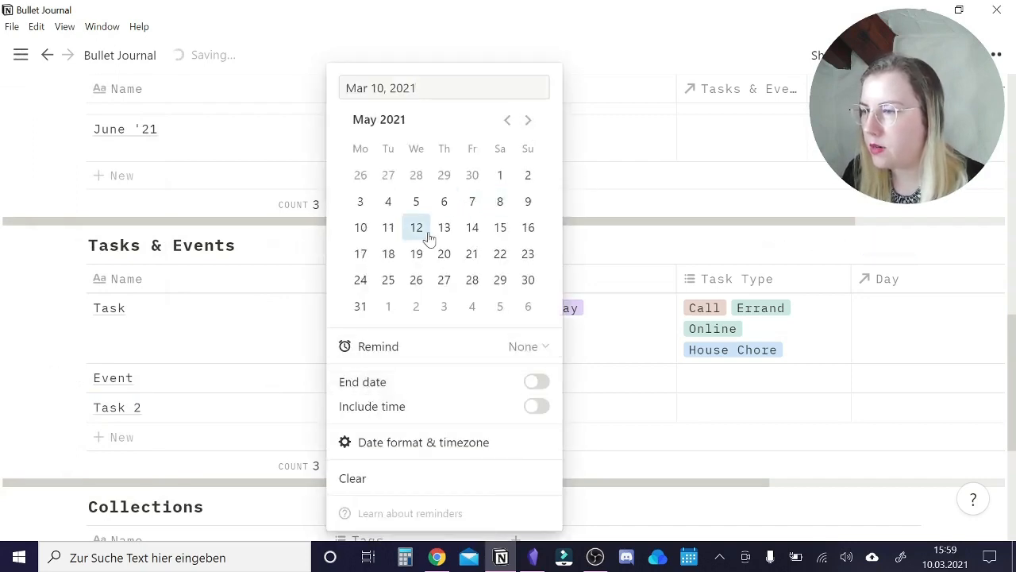
{"action": "left_click", "coordinate": [528, 119]}
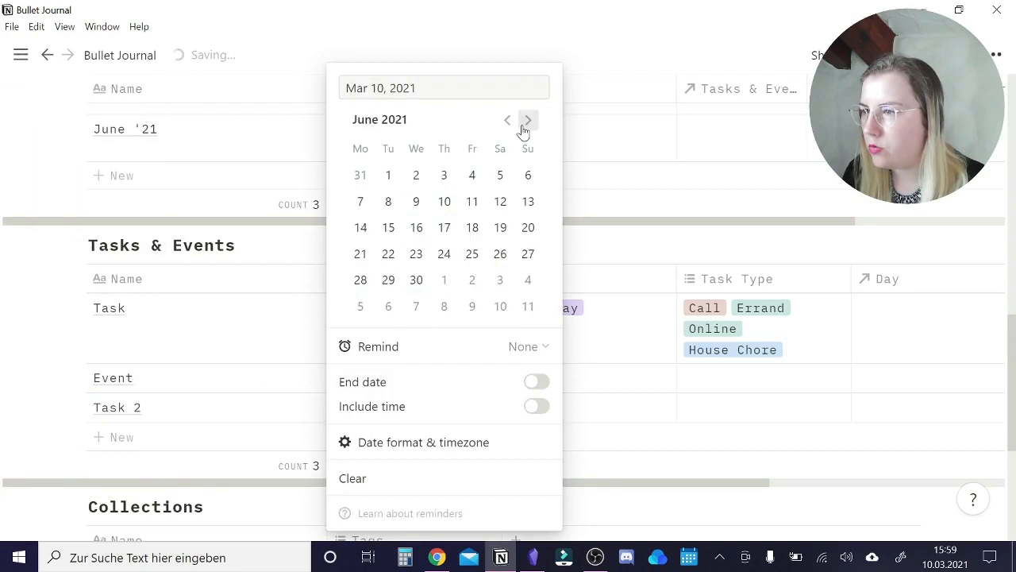
{"action": "left_click", "coordinate": [417, 251]}
{"action": "key", "text": "Escape"}
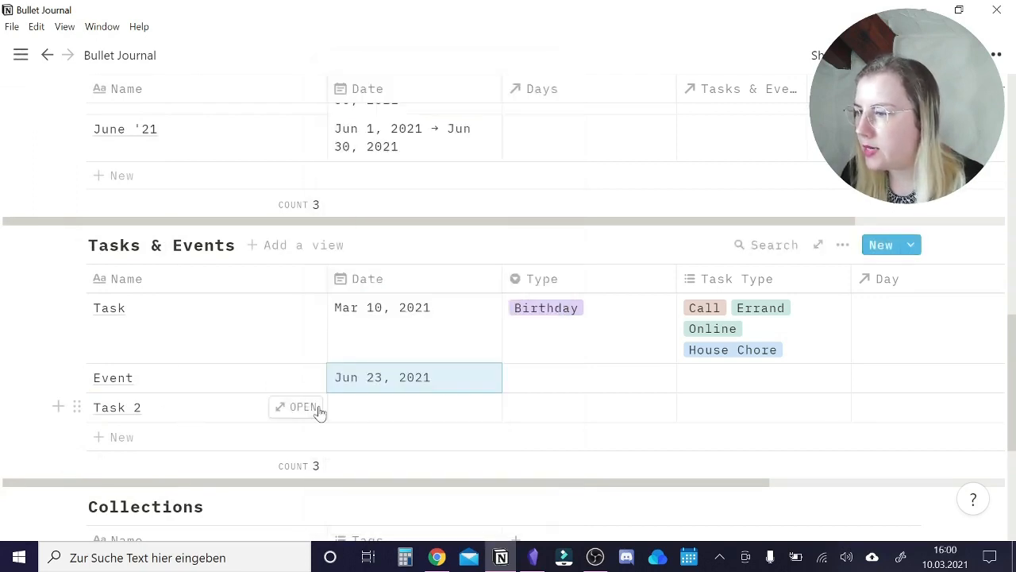
{"action": "left_click", "coordinate": [370, 410]}
{"action": "left_click", "coordinate": [471, 203]}
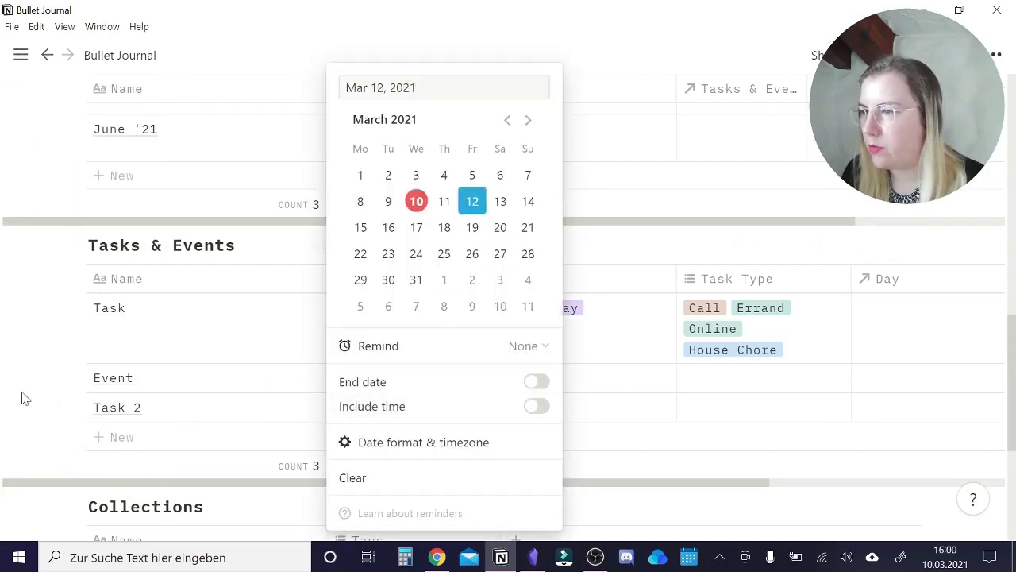
{"action": "key", "text": "Escape"}
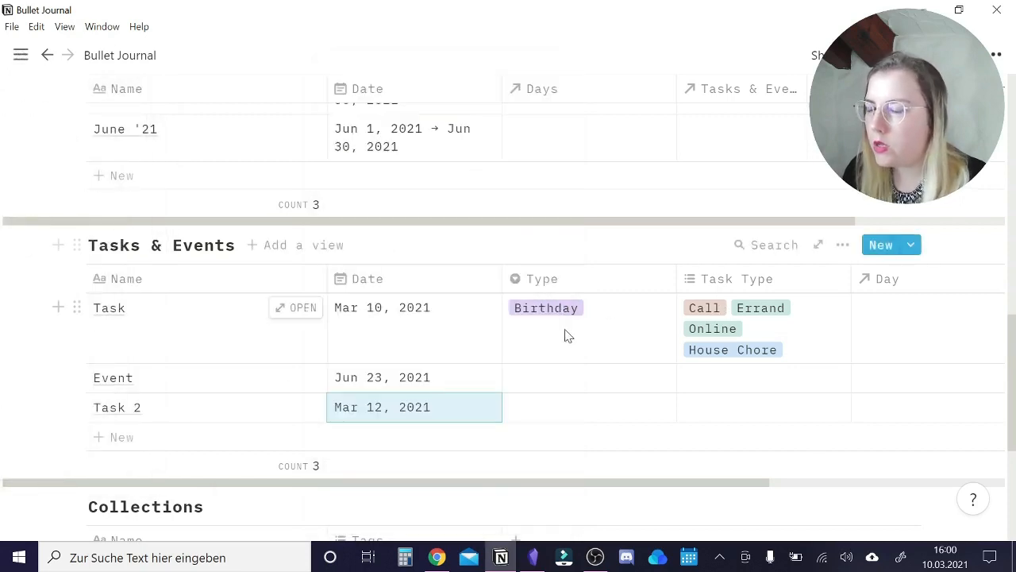
Set the Type of Task and Task 2 to "Task", and the Type of Event to "Event".
{"action": "left_click", "coordinate": [534, 340]}
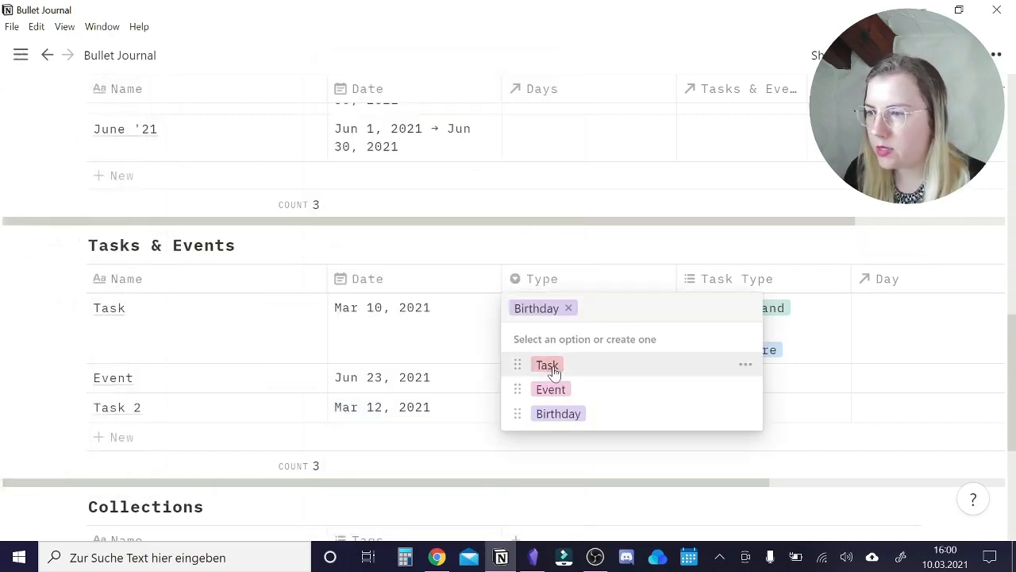
{"action": "left_click", "coordinate": [550, 367]}
{"action": "left_click", "coordinate": [574, 384]}
{"action": "left_click", "coordinate": [545, 461]}
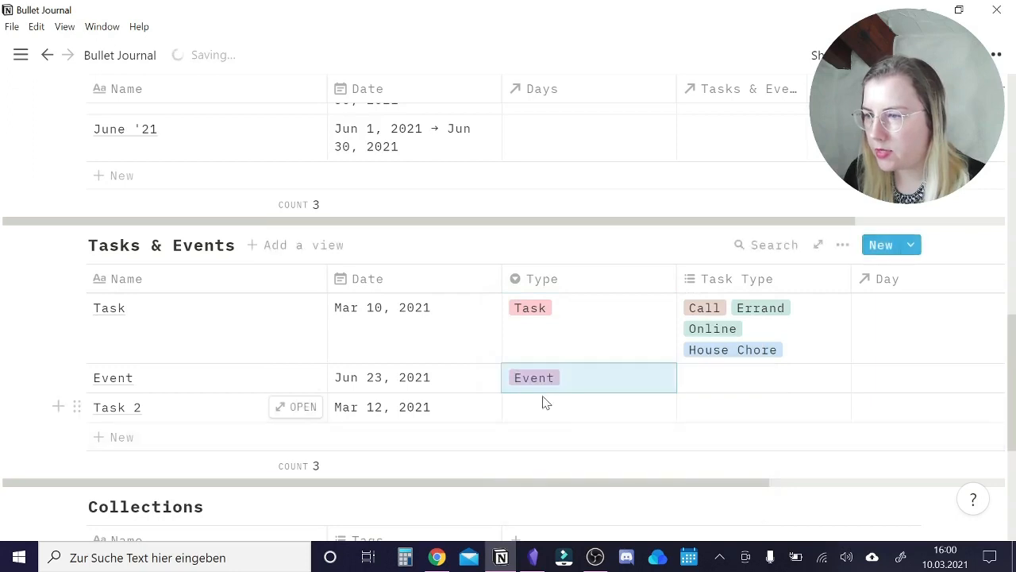
{"action": "left_click", "coordinate": [545, 405]}
{"action": "left_click", "coordinate": [548, 462]}
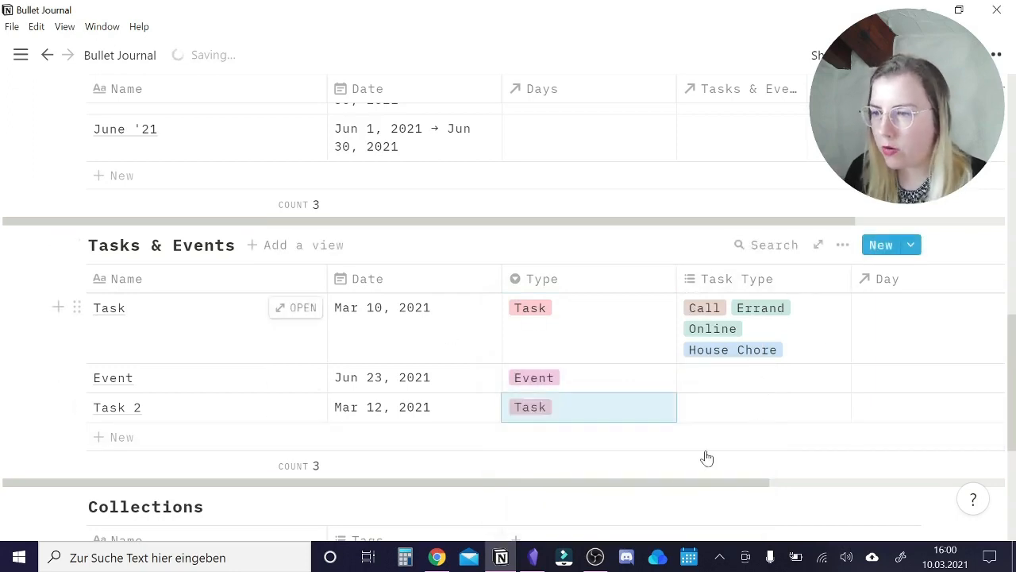
Create a Daily Pages page named "23.06.2021" through the Day relation of the Event entry and link it there.
{"action": "scroll", "coordinate": [597, 466], "scroll_direction": "right", "scroll_amount": 4}
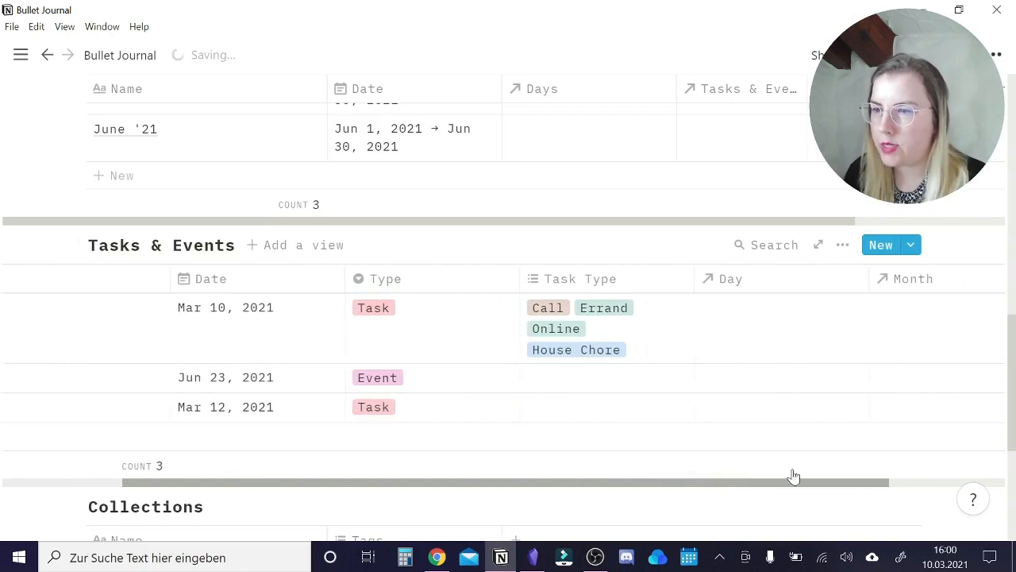
{"action": "scroll", "coordinate": [794, 373], "scroll_direction": "left", "scroll_amount": 3}
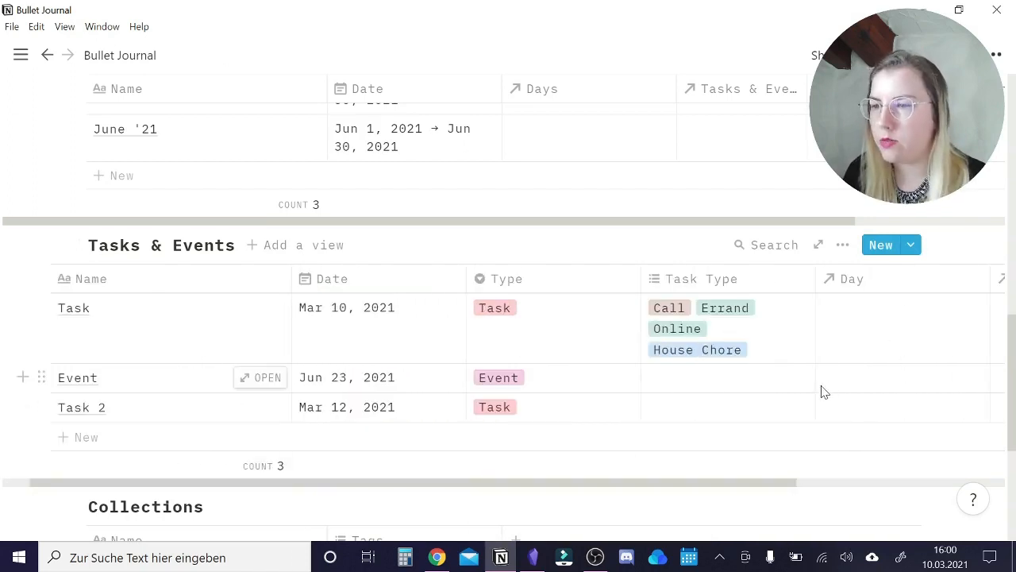
{"action": "left_click", "coordinate": [852, 386]}
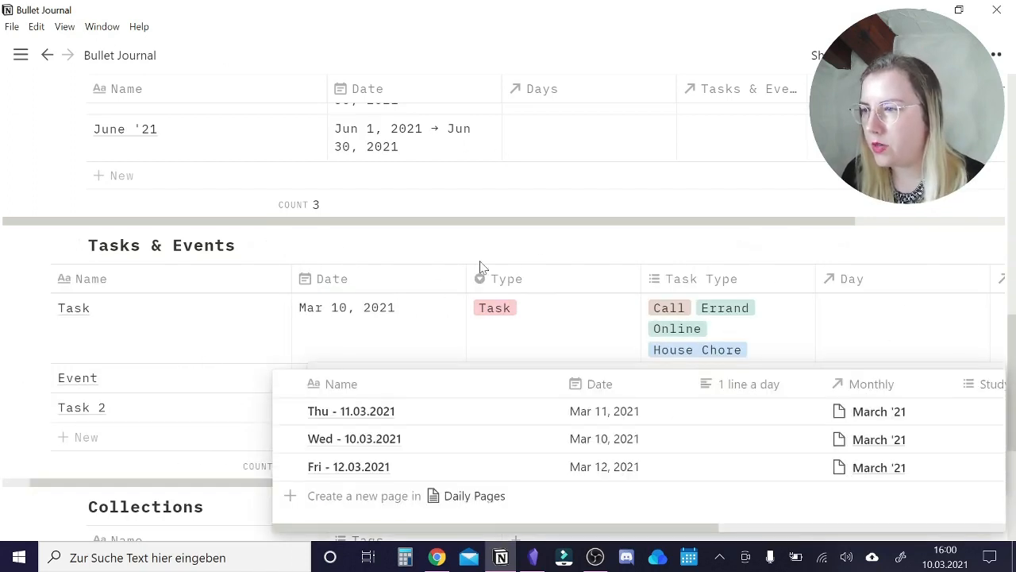
{"action": "key", "text": "Escape"}
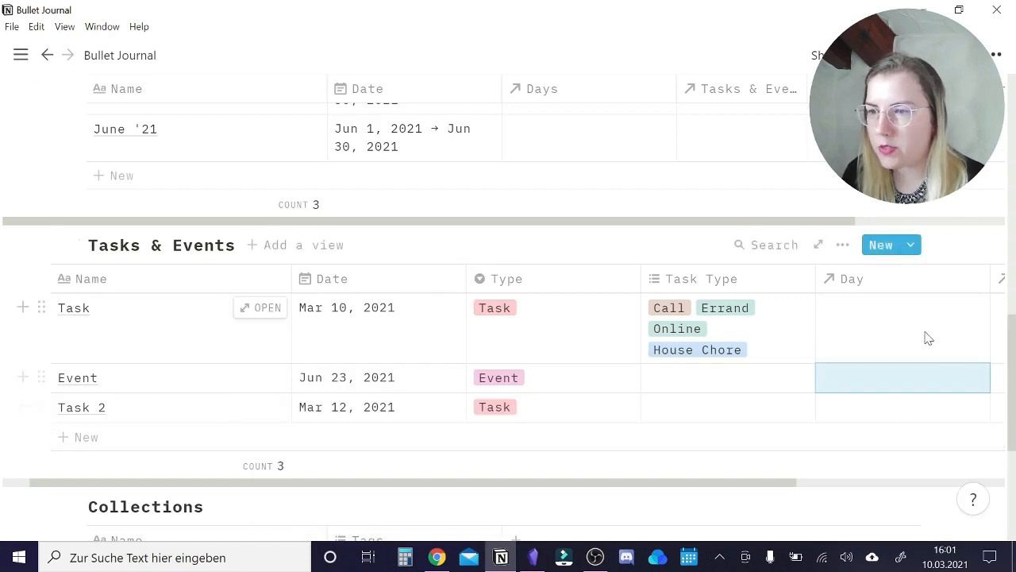
{"action": "left_click", "coordinate": [888, 386]}
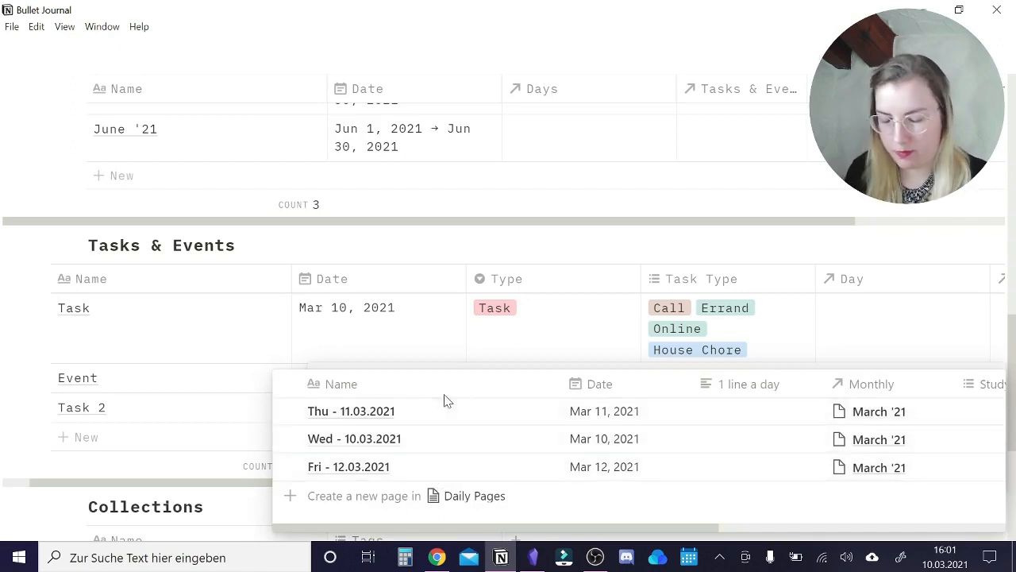
{"action": "type", "text": "23.06.2021"}
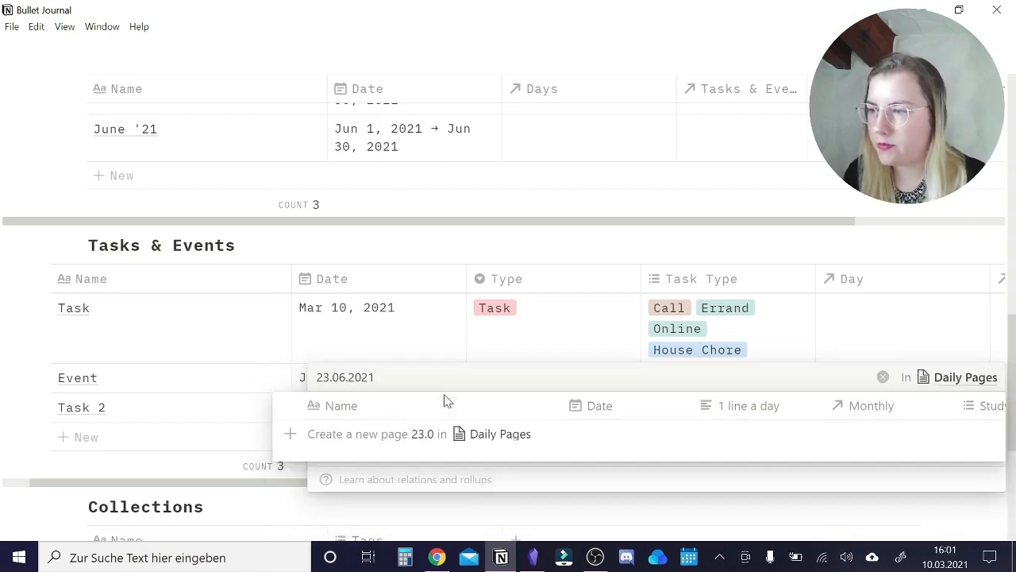
{"action": "left_click", "coordinate": [396, 435]}
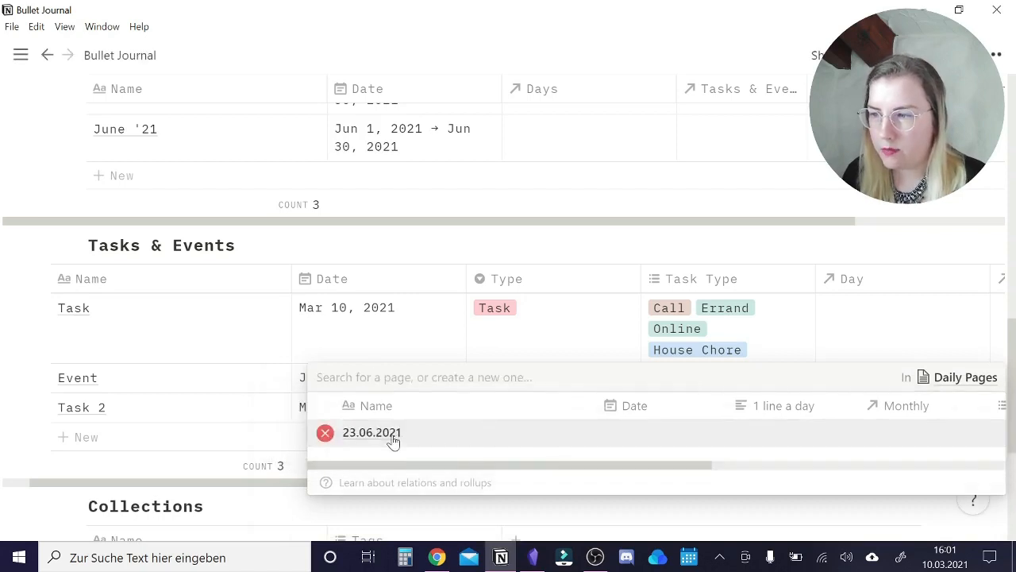
Open the linked 23.06.2021 daily page, set its Date to Jun 23, 2021, and return to the Tasks & Events table.
{"action": "left_click", "coordinate": [394, 438]}
{"action": "left_click", "coordinate": [349, 264]}
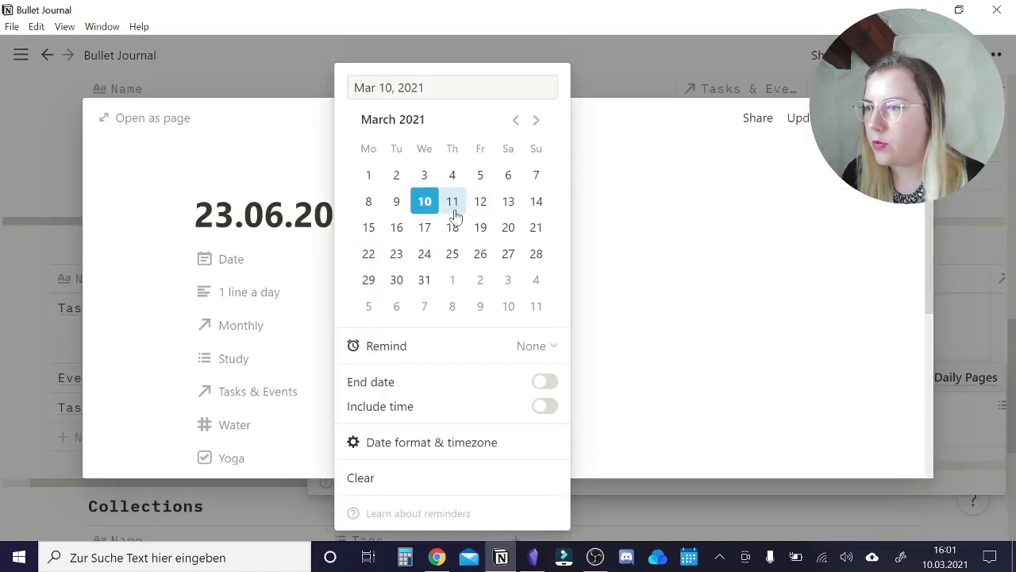
{"action": "left_click", "coordinate": [536, 120]}
{"action": "left_click", "coordinate": [536, 119]}
{"action": "left_click", "coordinate": [537, 121]}
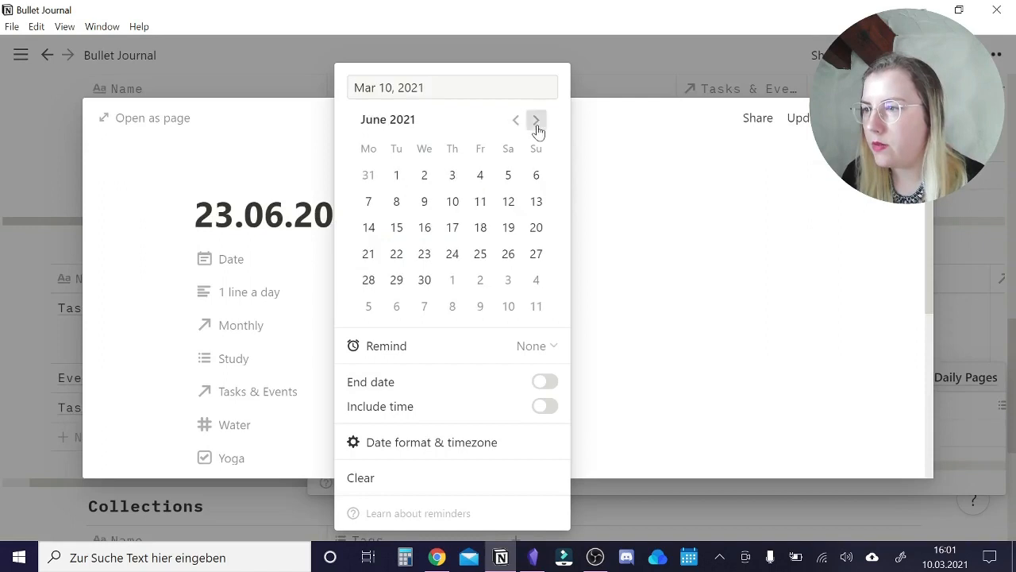
{"action": "left_click", "coordinate": [424, 253]}
{"action": "left_click", "coordinate": [915, 231]}
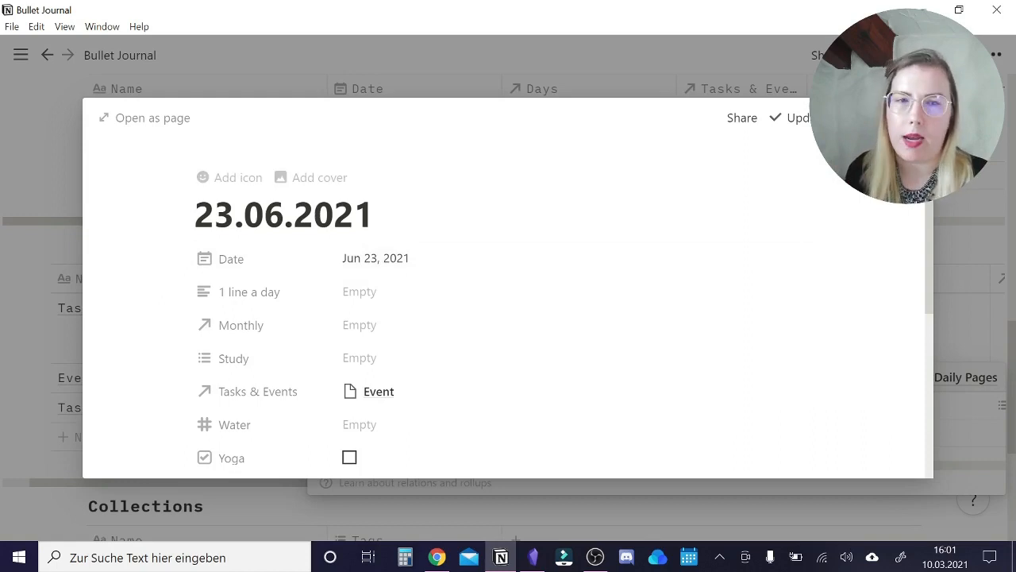
{"action": "left_click", "coordinate": [973, 266]}
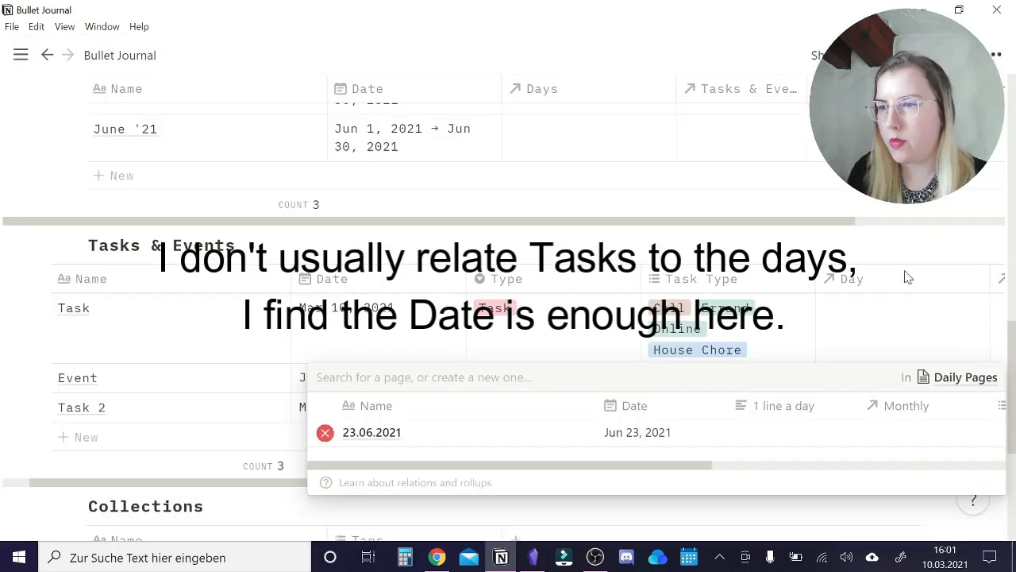
{"action": "key", "text": "Escape"}
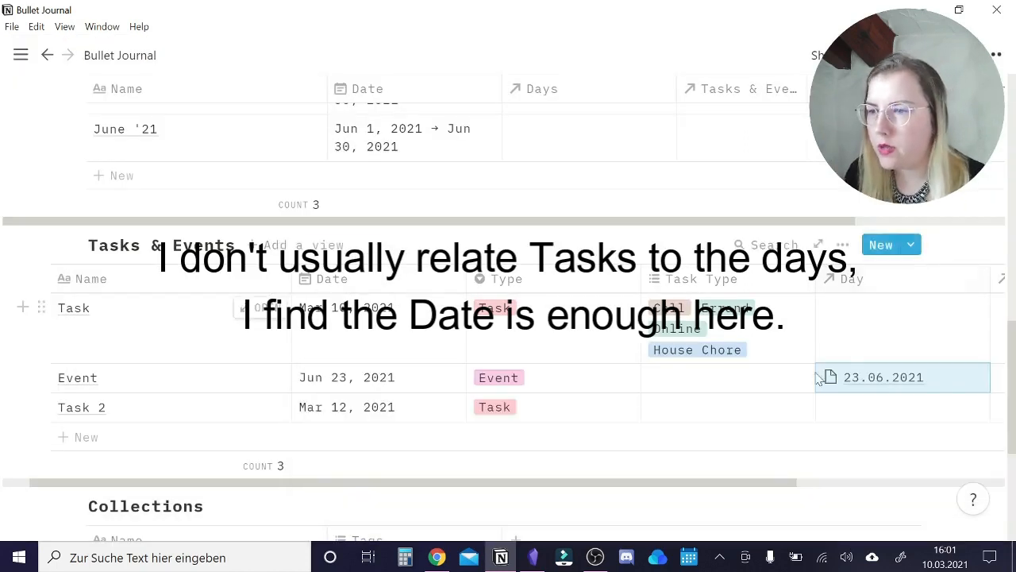
{"action": "key", "text": "Escape"}
Link the Event entry's Month relation to the "June '21" page.
{"action": "scroll", "coordinate": [847, 437], "scroll_direction": "right", "scroll_amount": 4}
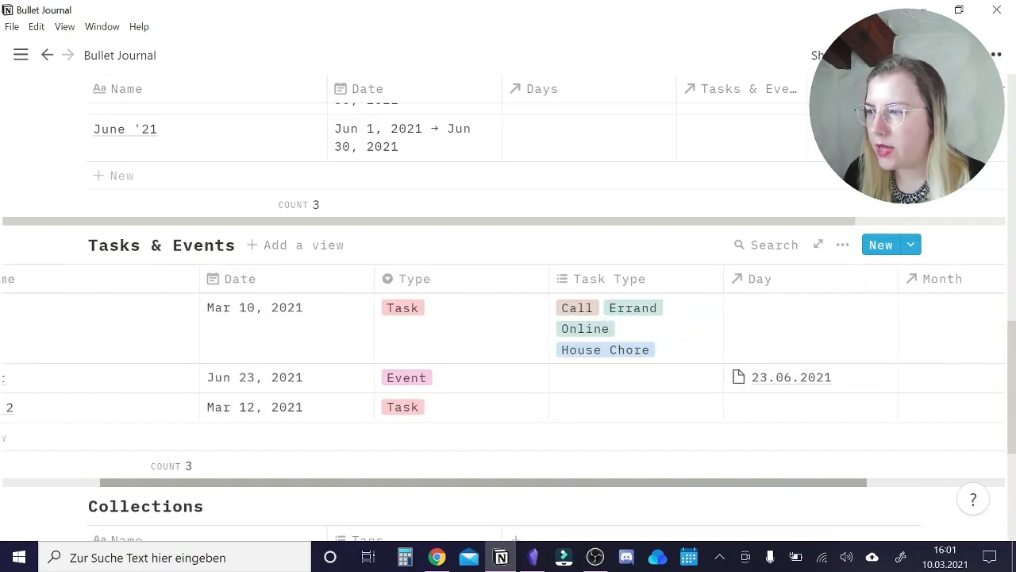
{"action": "left_click", "coordinate": [850, 376]}
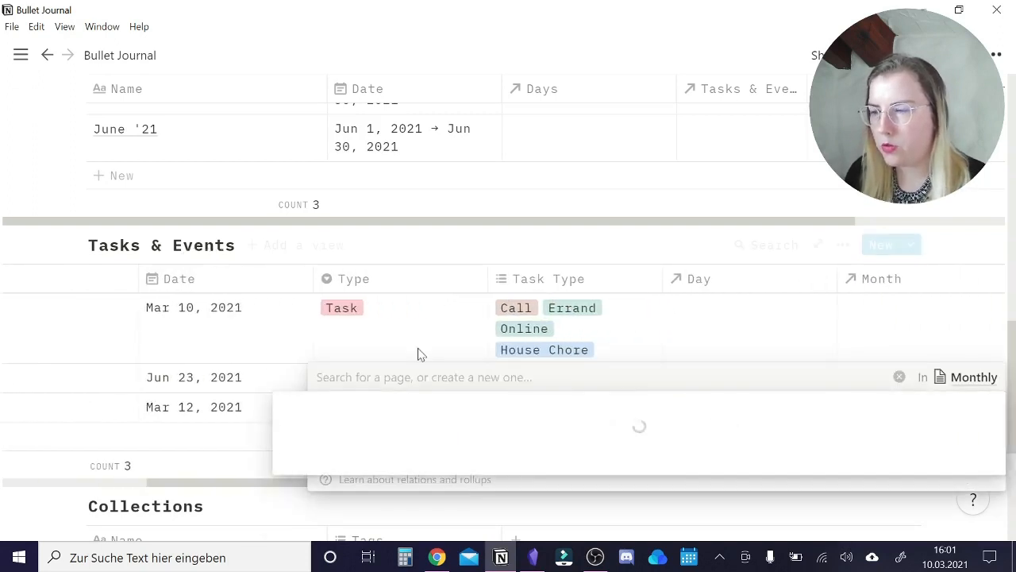
{"action": "left_click", "coordinate": [315, 465]}
{"action": "key", "text": "Escape"}
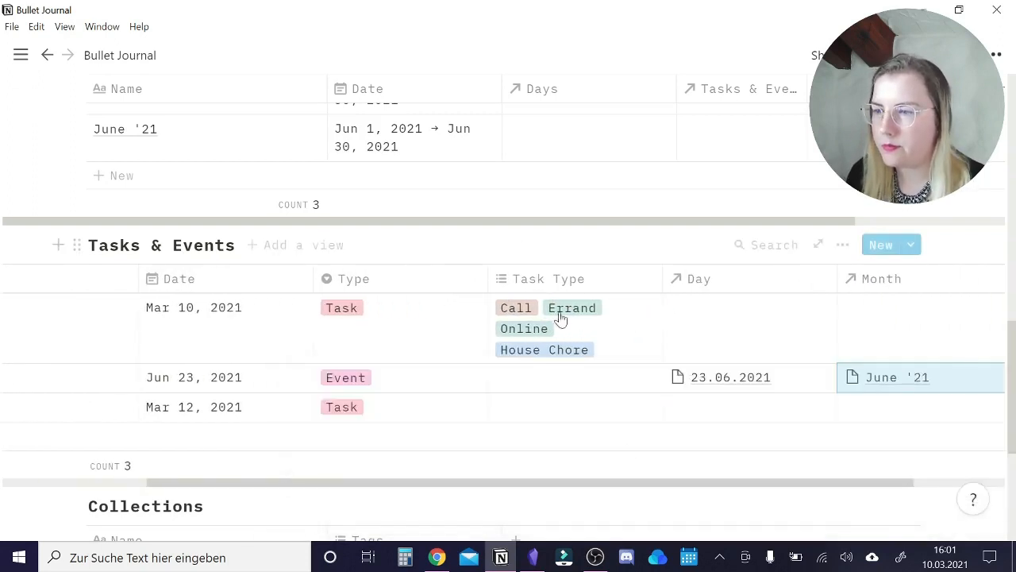
{"action": "scroll", "coordinate": [548, 357], "scroll_direction": "left", "scroll_amount": 5}
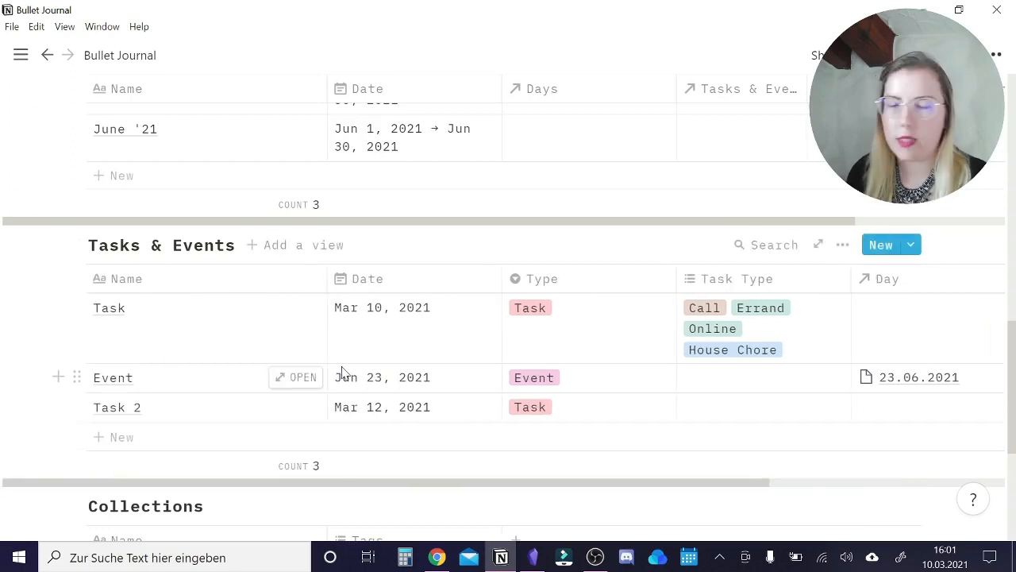
Name the first two entries of the Collections table "Reading List" and "Meal Planner".
{"action": "scroll", "coordinate": [354, 371], "scroll_direction": "down", "scroll_amount": 2}
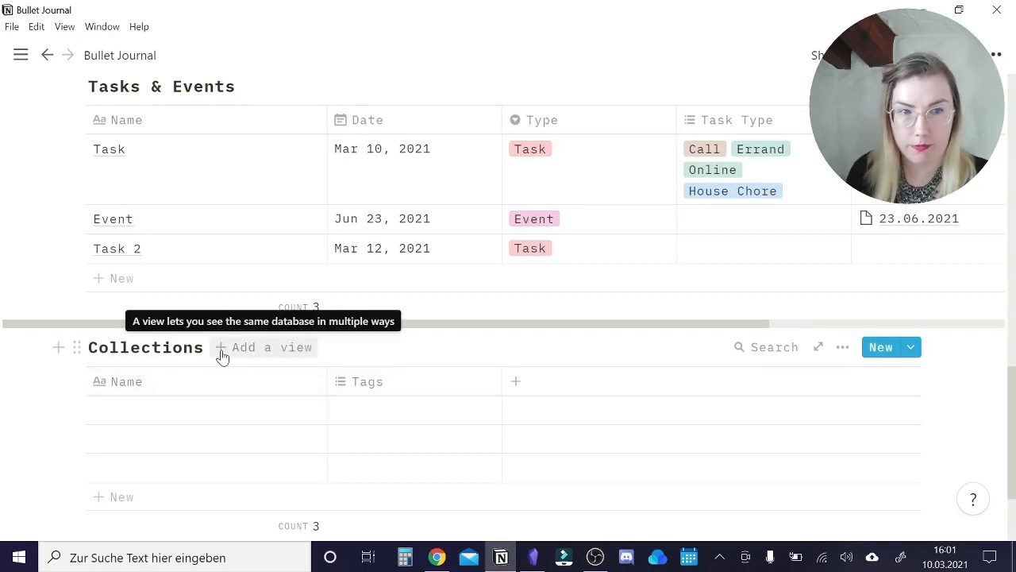
{"action": "left_click", "coordinate": [181, 415]}
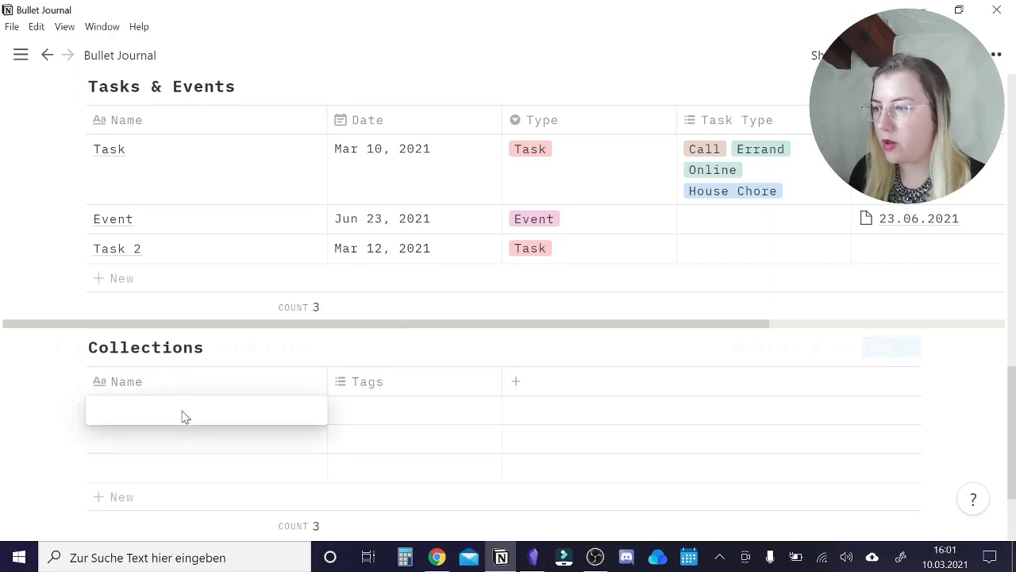
{"action": "type", "text": "Read"}
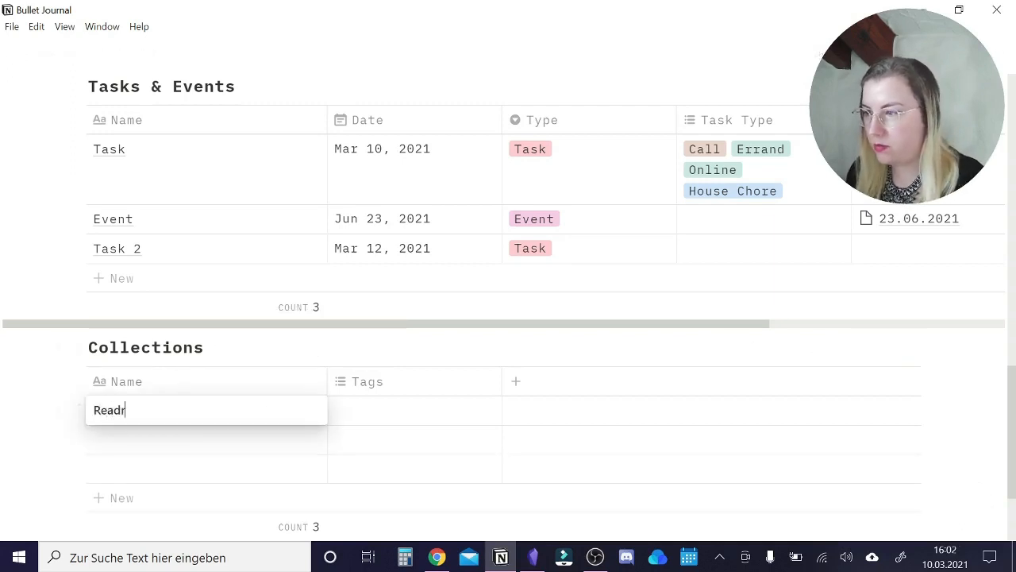
{"action": "type", "text": "imn"}
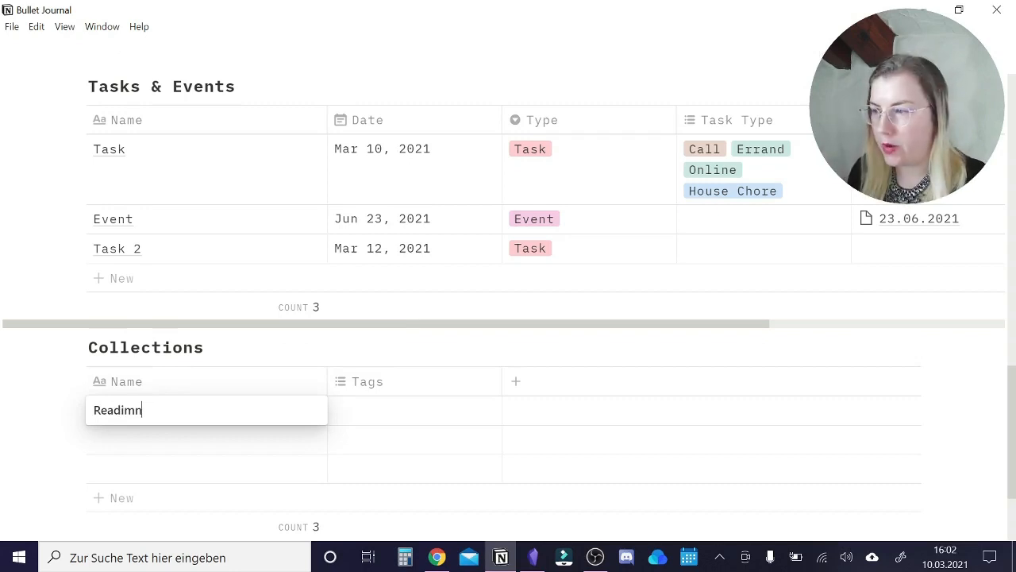
{"action": "type", "text": "g List"}
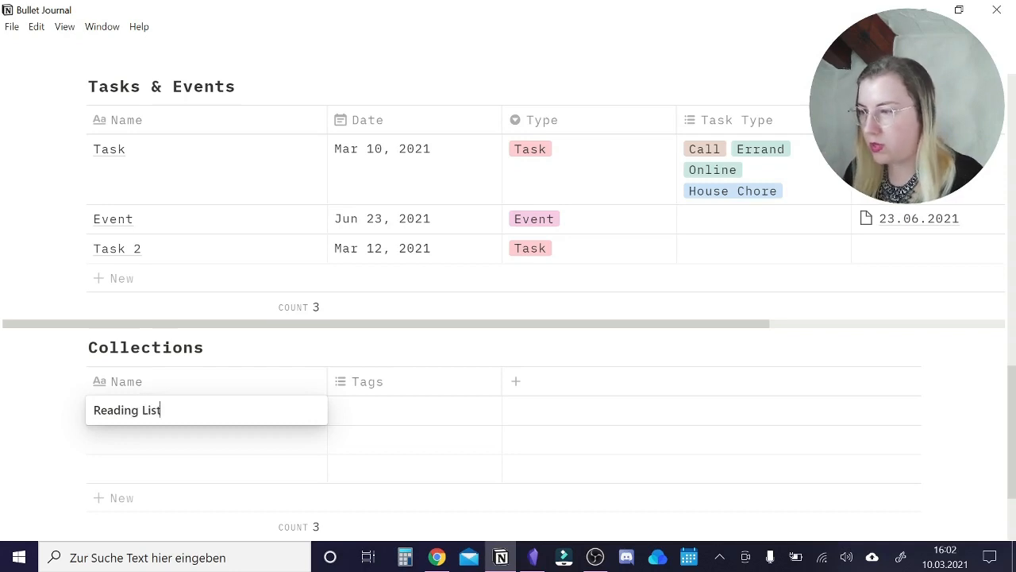
{"action": "key", "text": "Return"}
{"action": "type", "text": "Mea"}
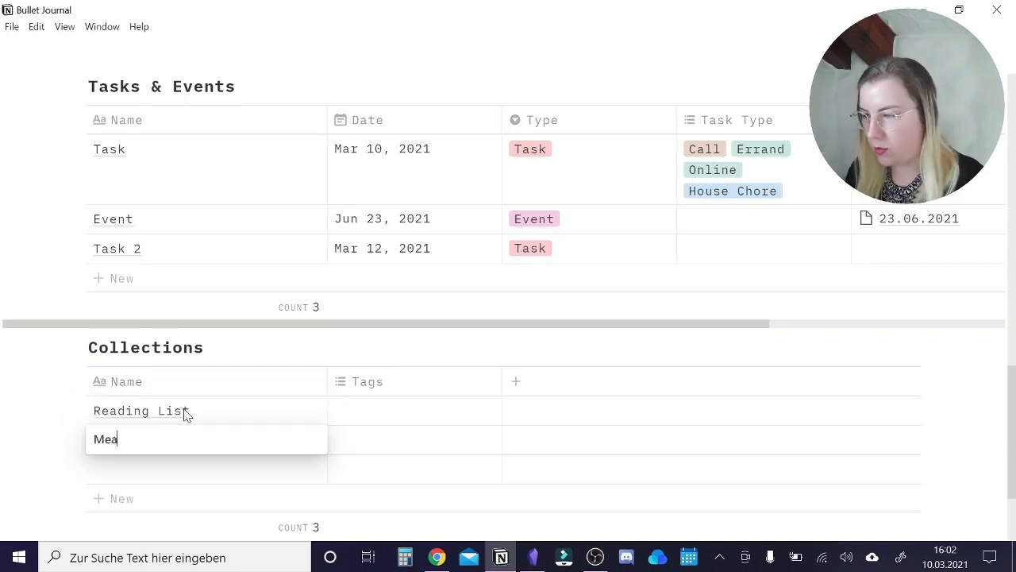
{"action": "type", "text": "l Planner"}
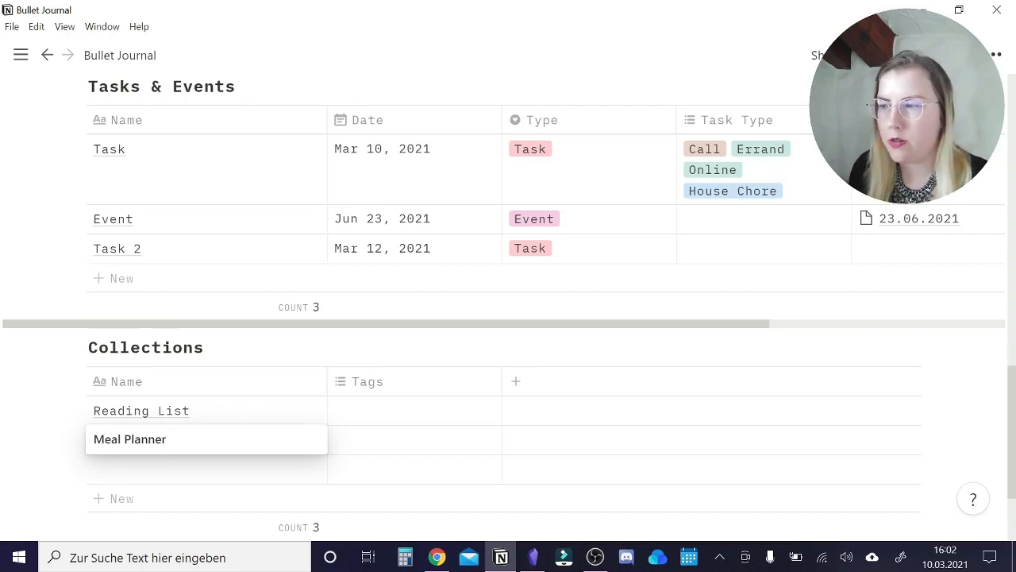
{"action": "key", "text": "Escape"}
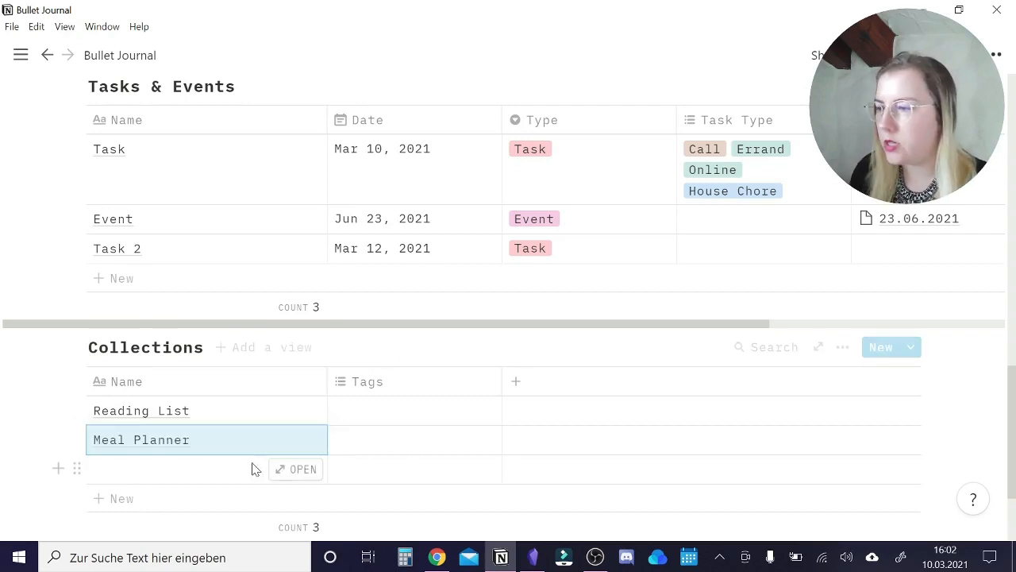
Name the third Collections entry "TV Show List".
{"action": "left_click", "coordinate": [223, 473]}
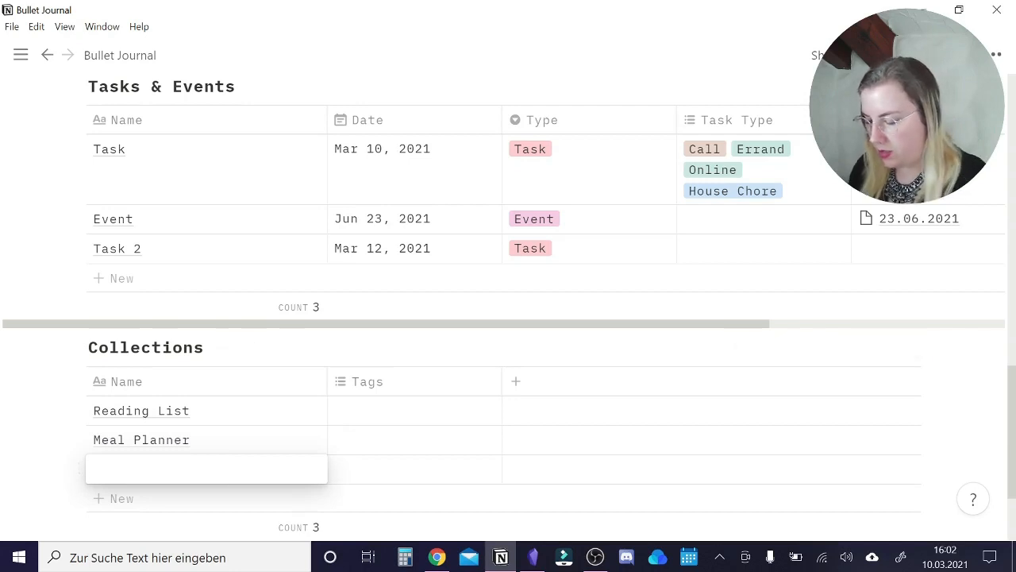
{"action": "type", "text": "TV Show Lios"}
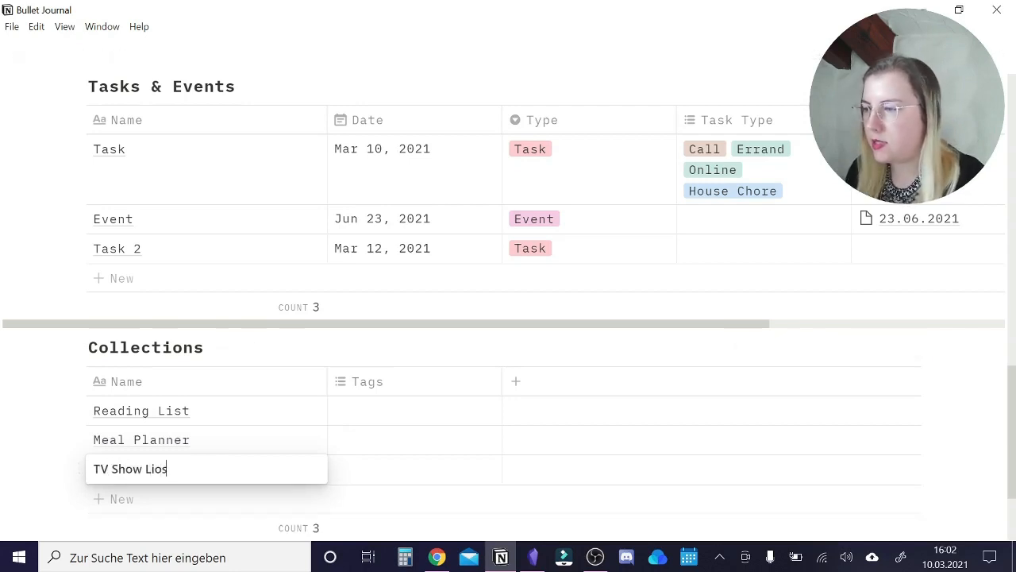
{"action": "key", "text": "BackSpace"}
{"action": "key", "text": "BackSpace"}
{"action": "type", "text": "st"}
{"action": "key", "text": "Escape"}
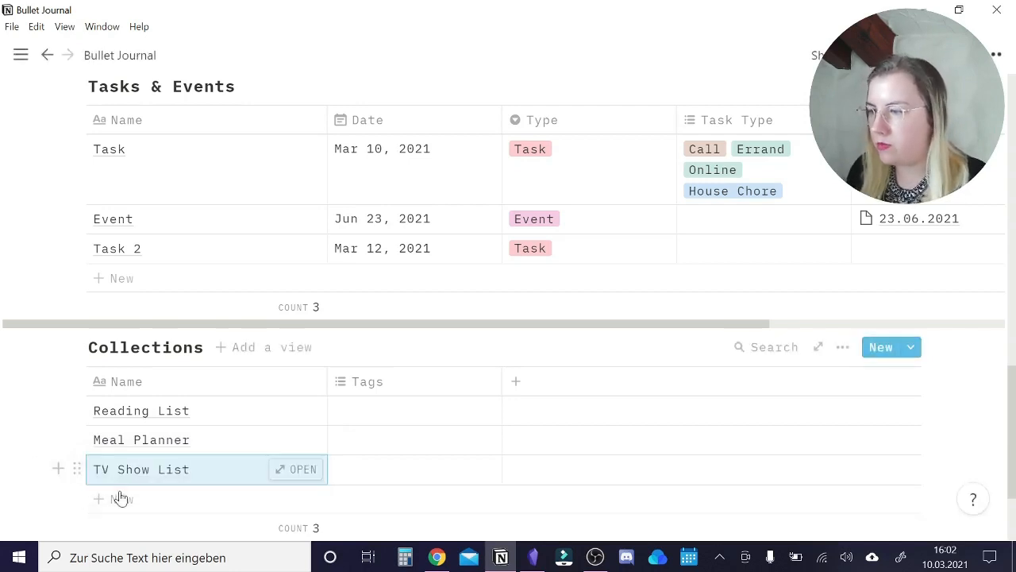
Add a fourth entry named "Notes on an Important Topic" to the Collections table.
{"action": "left_click", "coordinate": [120, 499]}
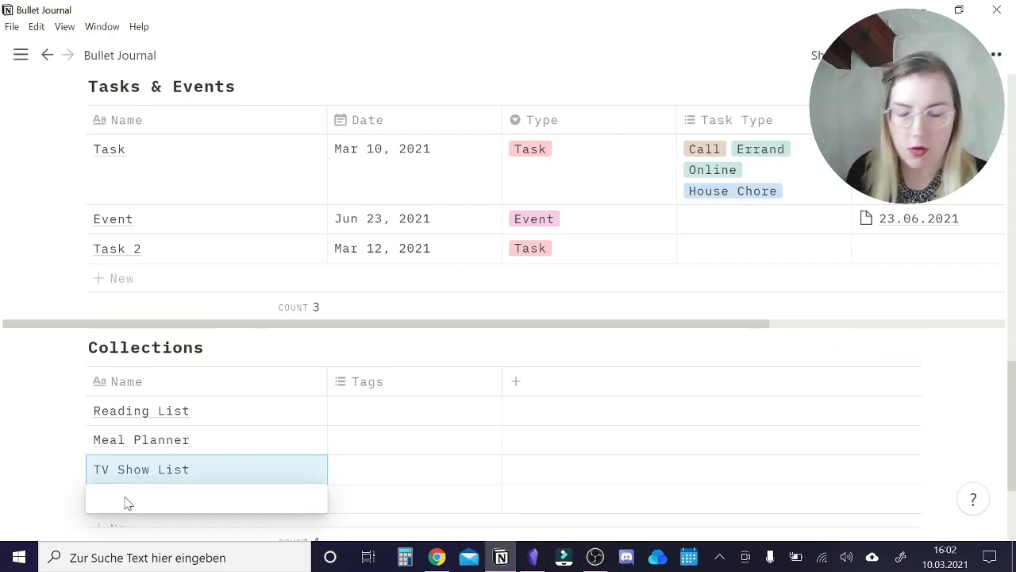
{"action": "type", "text": "Notes on an"}
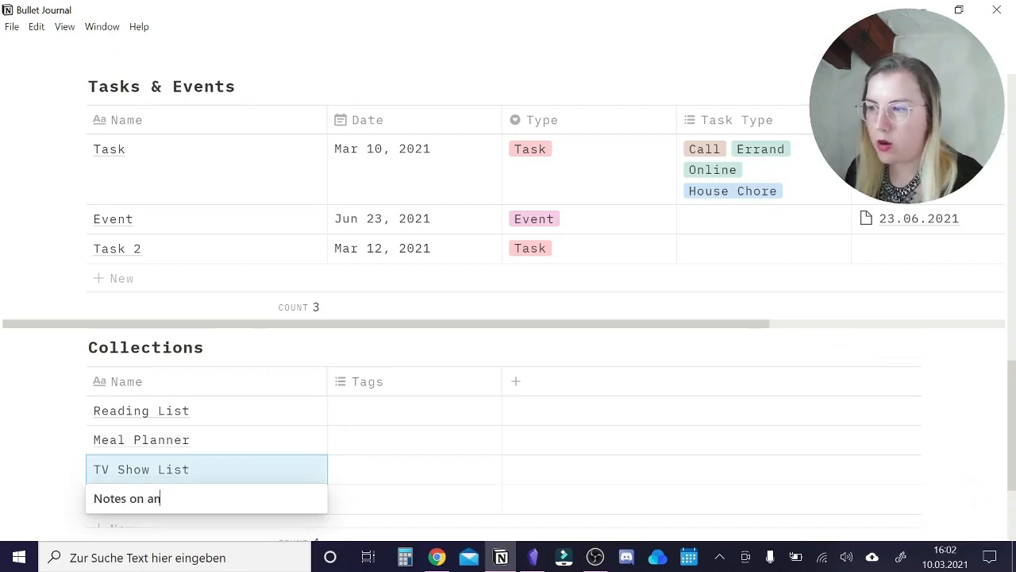
{"action": "type", "text": " Import"}
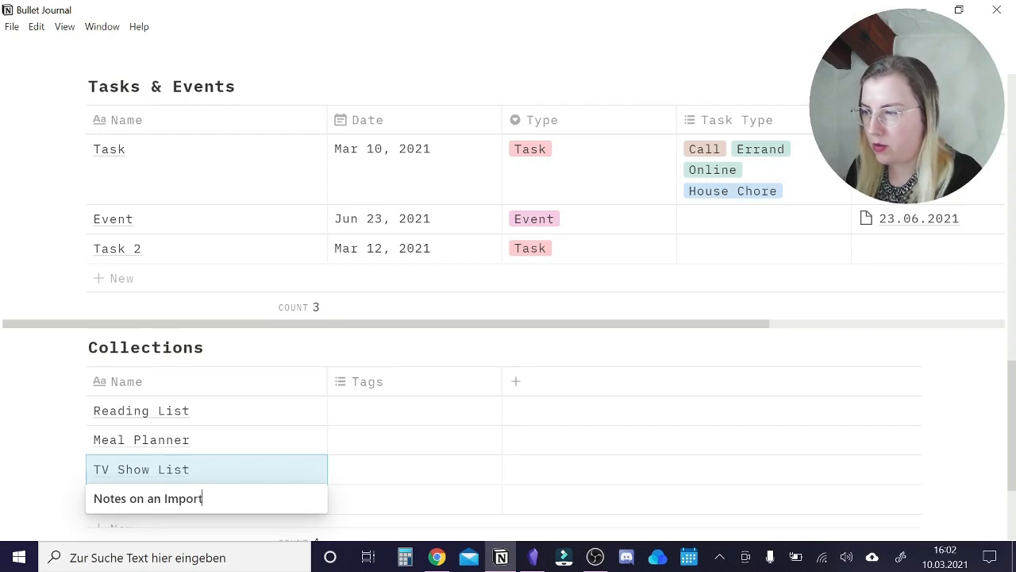
{"action": "type", "text": "tant"}
{"action": "key", "text": "BackSpace"}
{"action": "key", "text": "BackSpace"}
{"action": "key", "text": "BackSpace"}
{"action": "key", "text": "BackSpace"}
{"action": "key", "text": "BackSpace"}
{"action": "type", "text": "tan"}
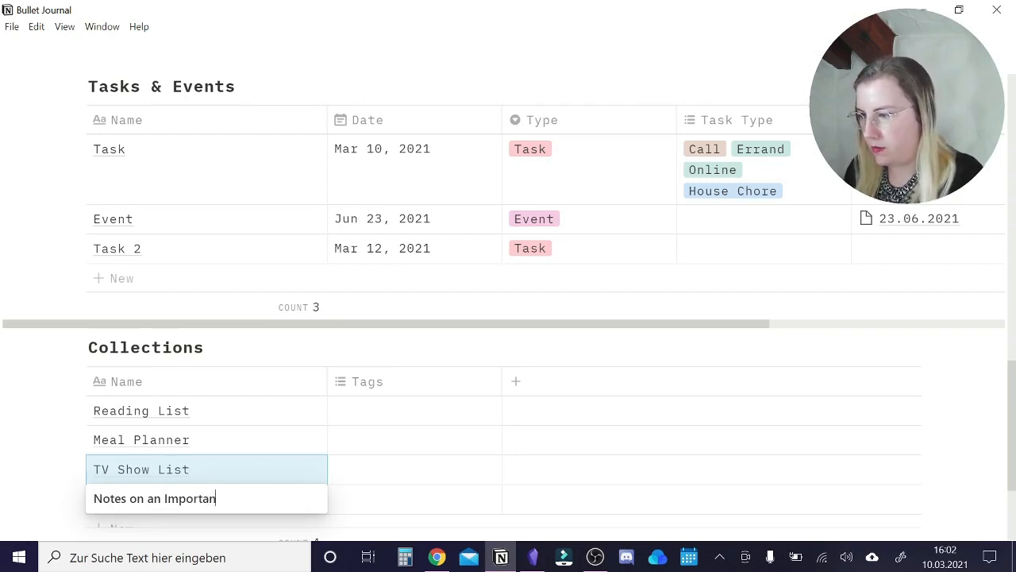
{"action": "type", "text": "t Topic"}
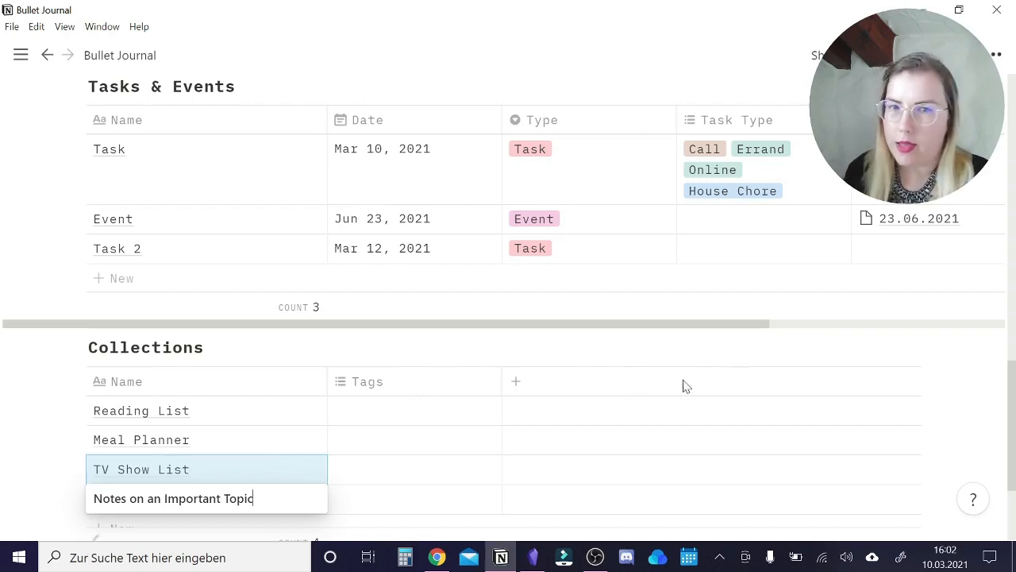
{"action": "key", "text": "Return"}
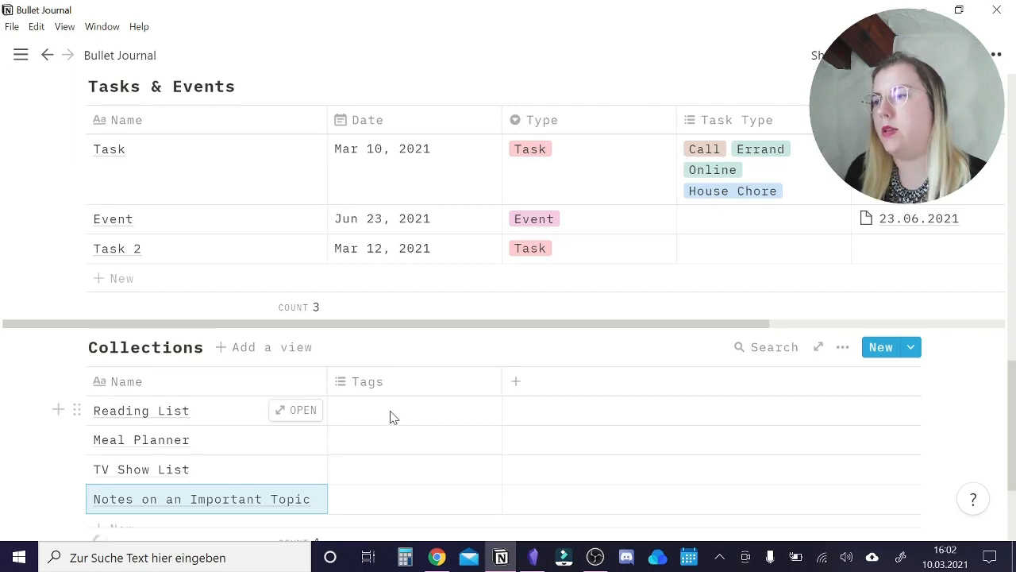
Create the tags Personal, Home/Family, DnD and Hobbie on the Reading List entry.
{"action": "left_click", "coordinate": [393, 415]}
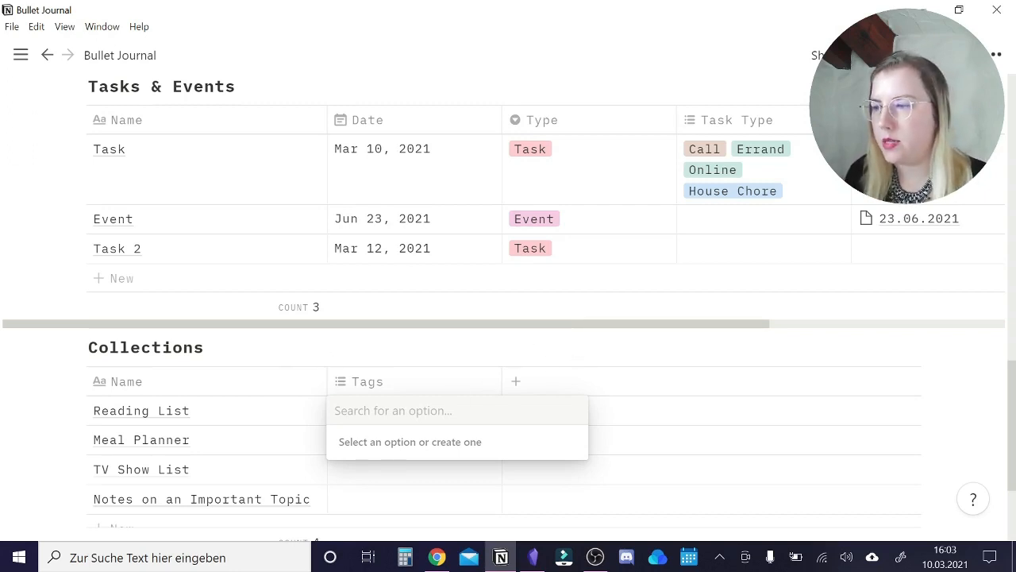
{"action": "type", "text": "Personal"}
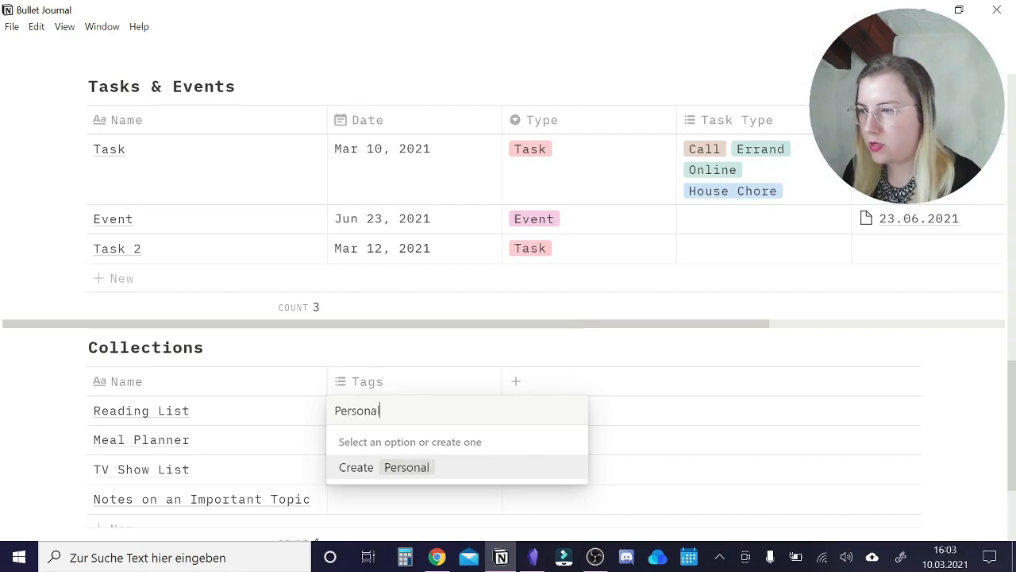
{"action": "key", "text": "Return"}
{"action": "type", "text": "Home/Famui"}
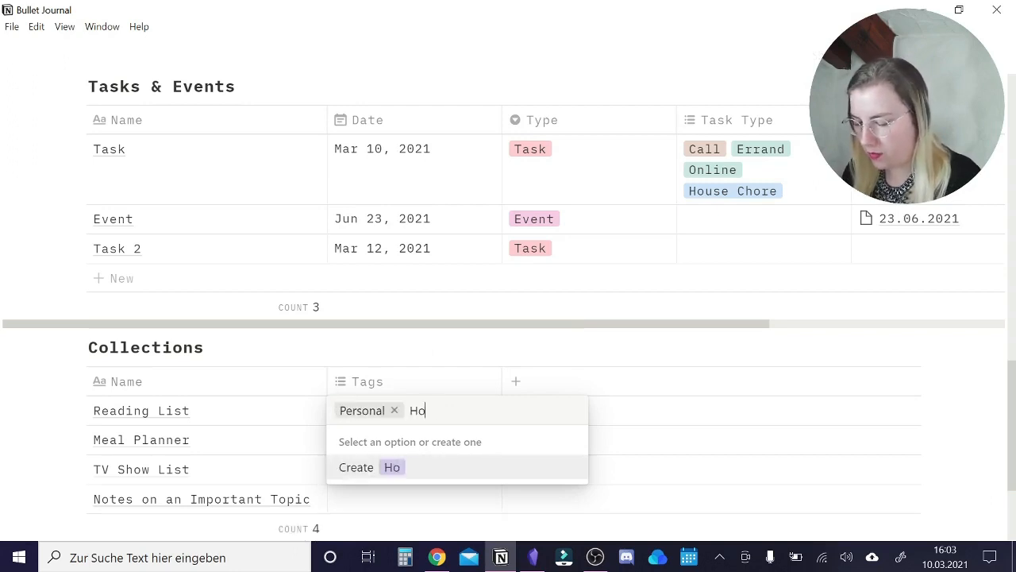
{"action": "key", "text": "BackSpace"}
{"action": "key", "text": "BackSpace"}
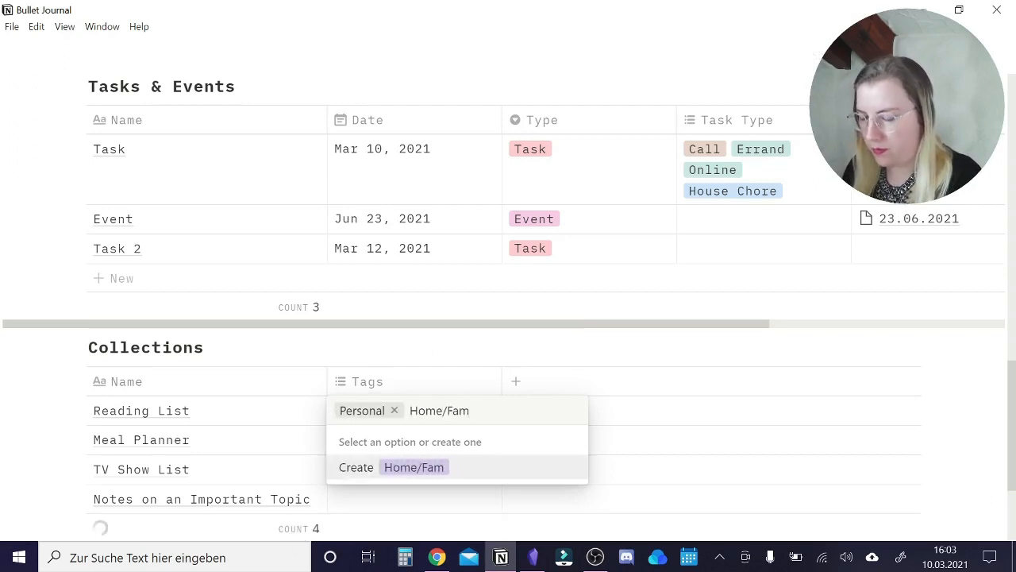
{"action": "type", "text": "ily"}
{"action": "key", "text": "Return"}
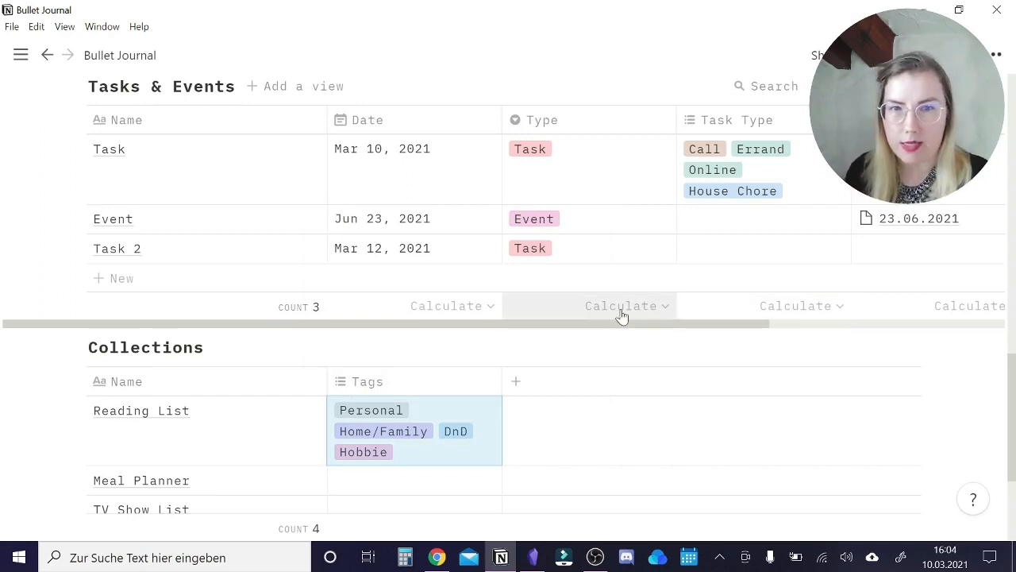
Delete the two planning lists of bullet journal needs and Notion parts below the page title.
{"action": "scroll", "coordinate": [481, 333], "scroll_direction": "up", "scroll_amount": 15}
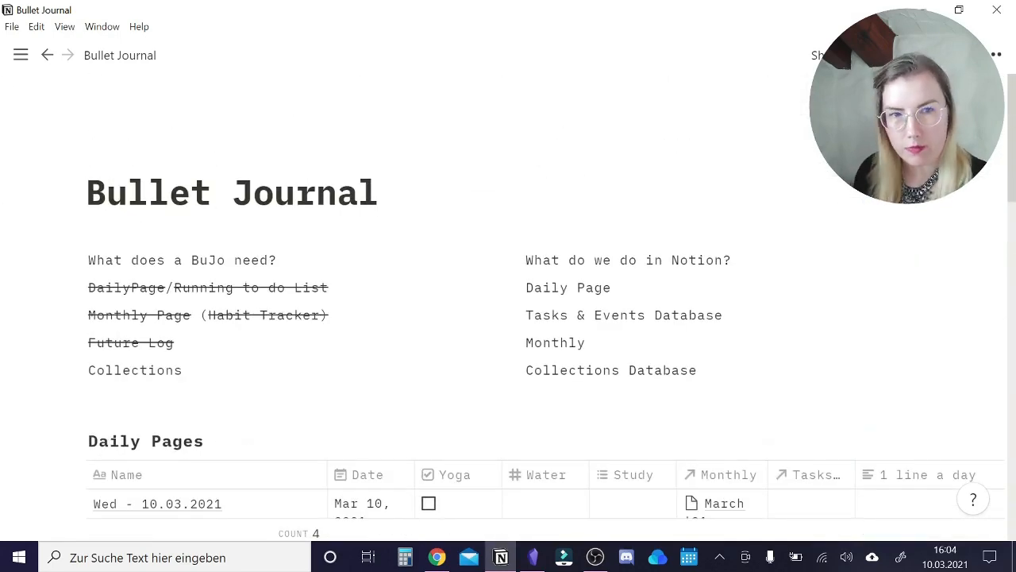
{"action": "left_click_drag", "start_coordinate": [47, 247], "coordinate": [739, 383]}
{"action": "key", "text": "Delete"}
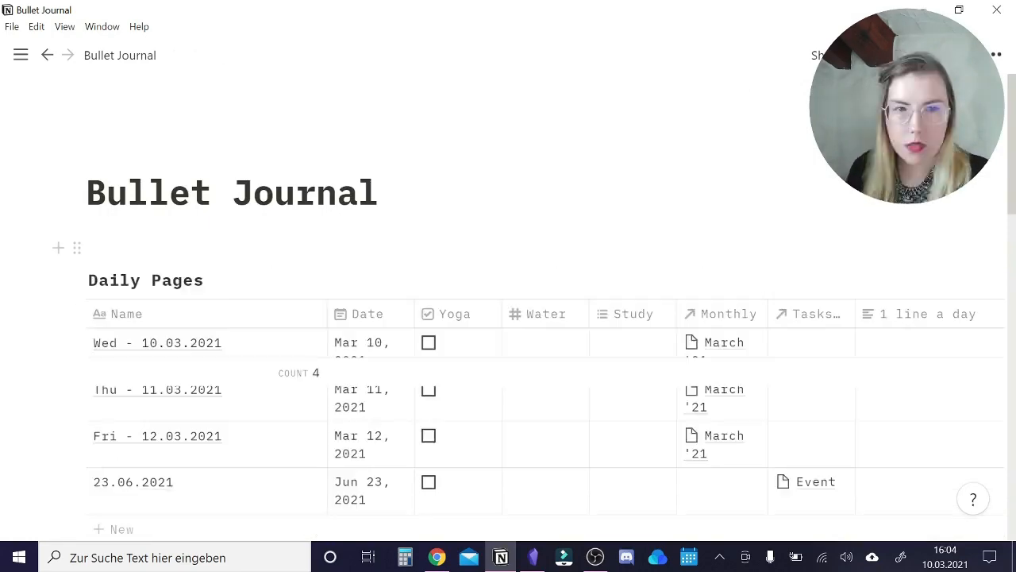
Add the text "Today" below the page title and insert a linked Daily Pages database under it.
{"action": "left_click", "coordinate": [205, 247]}
{"action": "type", "text": "Today"}
{"action": "key", "text": "Return"}
{"action": "type", "text": "/cra"}
{"action": "left_click", "coordinate": [205, 329]}
{"action": "type", "text": "day"}
{"action": "left_click", "coordinate": [205, 330]}
Display the linked Daily Pages database under Today as a gallery view.
{"action": "left_click", "coordinate": [278, 280]}
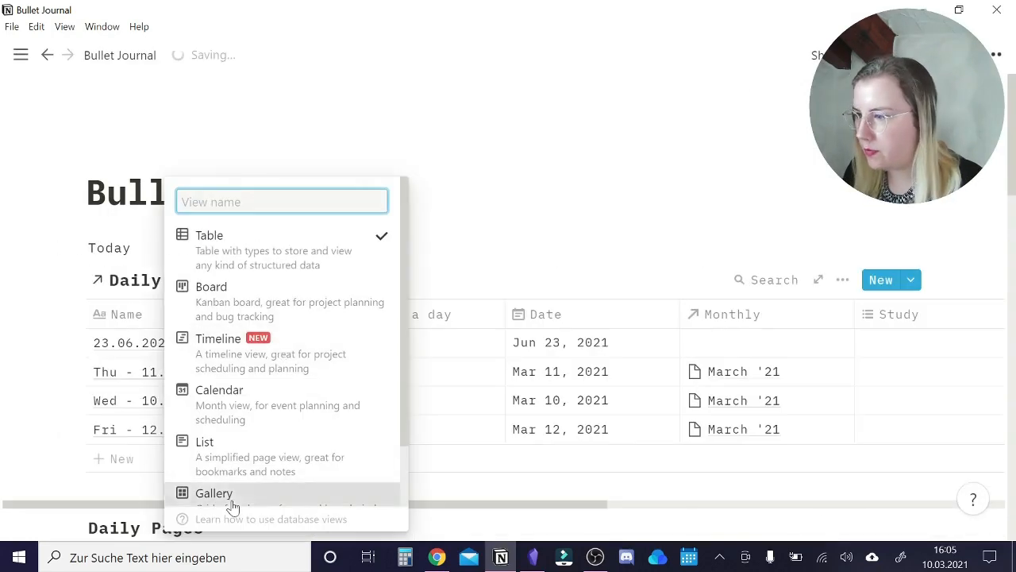
{"action": "left_click", "coordinate": [230, 494]}
{"action": "left_click", "coordinate": [279, 280]}
{"action": "left_click", "coordinate": [431, 346]}
{"action": "left_click", "coordinate": [844, 280]}
{"action": "left_click", "coordinate": [894, 330]}
{"action": "left_click", "coordinate": [810, 259]}
{"action": "left_click", "coordinate": [404, 247]}
Filter the Daily Pages gallery under Today down to the current day's page.
{"action": "left_click", "coordinate": [843, 280]}
{"action": "left_click", "coordinate": [894, 354]}
{"action": "left_click", "coordinate": [556, 376]}
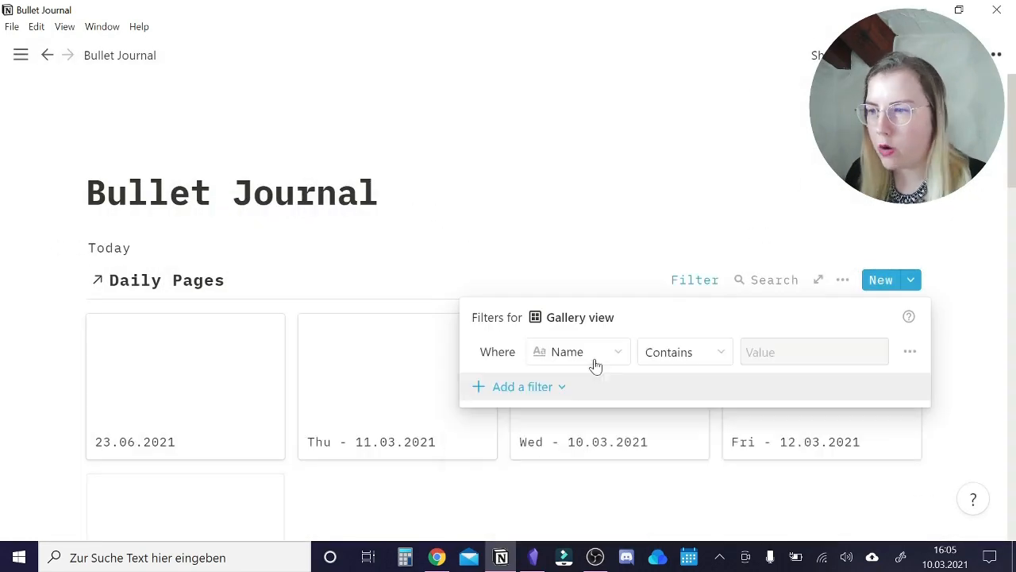
{"action": "left_click", "coordinate": [580, 353]}
{"action": "left_click", "coordinate": [959, 300]}
Add the label "Tasks & Events" in a wider column beside Today and move the Tasks & Events table beneath it.
{"action": "left_click", "coordinate": [59, 248]}
{"action": "type", "text": "Tasks & Events"}
{"action": "left_click_drag", "start_coordinate": [76, 275], "coordinate": [913, 249]}
{"action": "left_click_drag", "start_coordinate": [76, 308], "coordinate": [76, 267]}
{"action": "left_click_drag", "start_coordinate": [505, 317], "coordinate": [306, 318]}
{"action": "scroll", "coordinate": [508, 334], "scroll_direction": "down", "scroll_amount": 15}
{"action": "left_click_drag", "start_coordinate": [76, 456], "coordinate": [381, 274]}
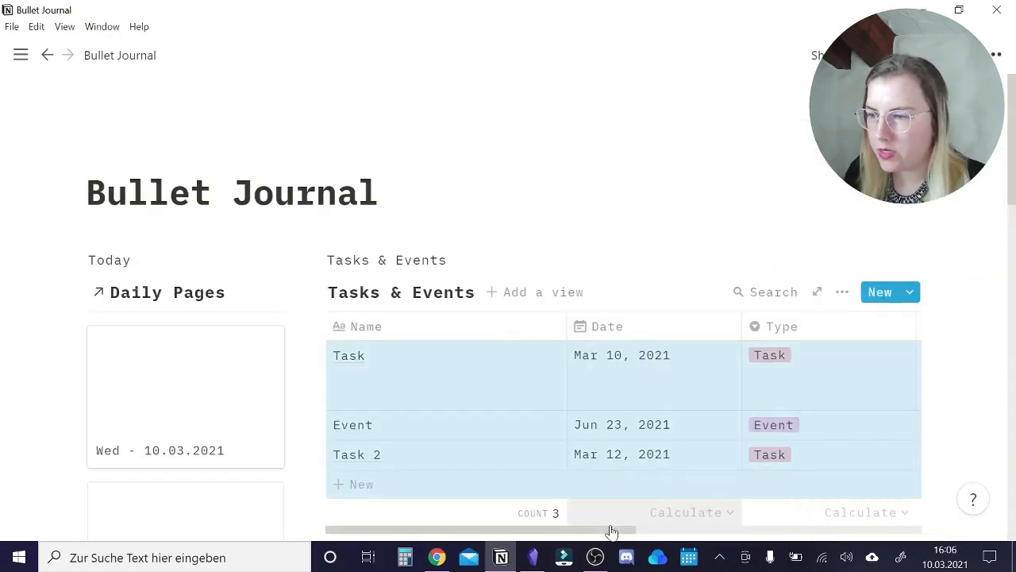
Review the Monthly gallery and the March 2021 calendar of Tasks & Events in the Future Log.
{"action": "scroll", "coordinate": [608, 532], "scroll_direction": "up", "scroll_amount": 10}
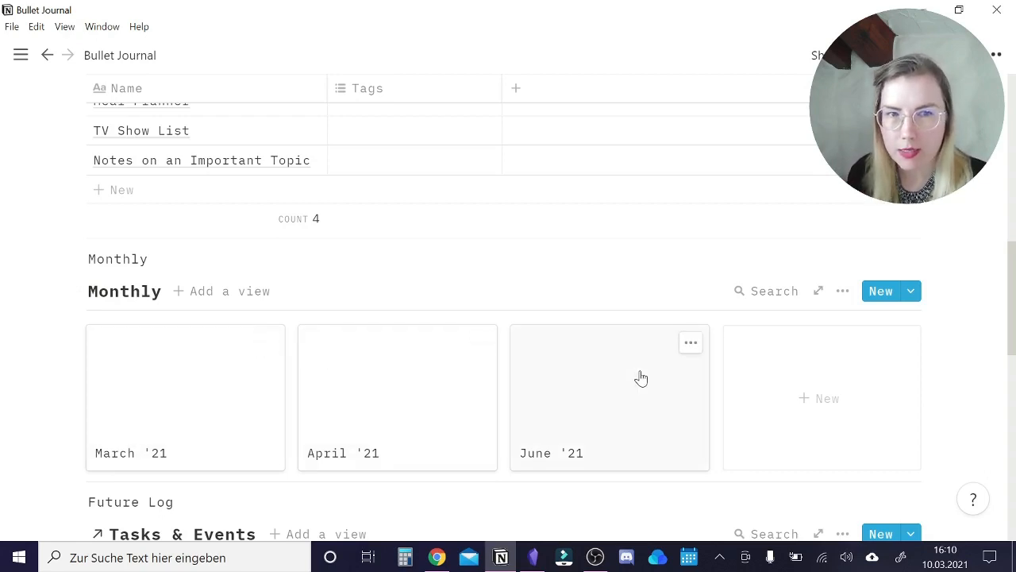
{"action": "scroll", "coordinate": [622, 376], "scroll_direction": "down", "scroll_amount": 2}
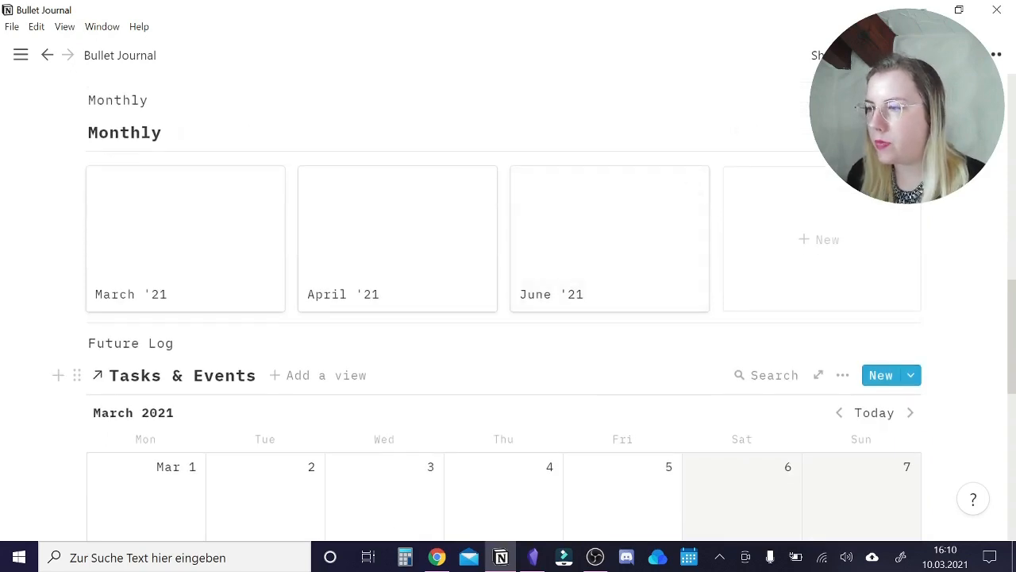
{"action": "scroll", "coordinate": [208, 230], "scroll_direction": "down", "scroll_amount": 2}
{"action": "scroll", "coordinate": [209, 230], "scroll_direction": "down", "scroll_amount": 2}
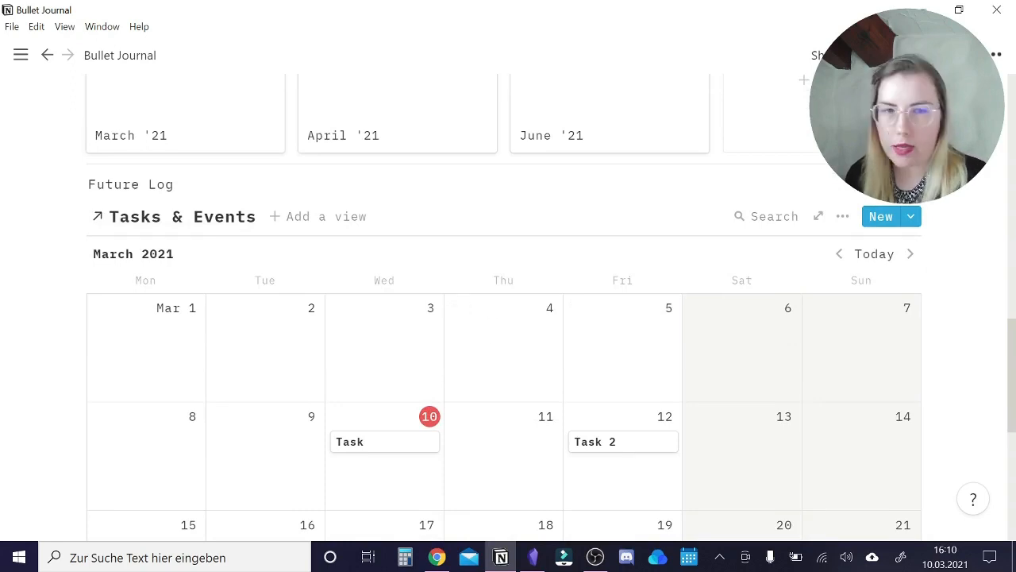
{"action": "scroll", "coordinate": [848, 361], "scroll_direction": "down", "scroll_amount": 2}
{"action": "scroll", "coordinate": [848, 360], "scroll_direction": "down", "scroll_amount": 1}
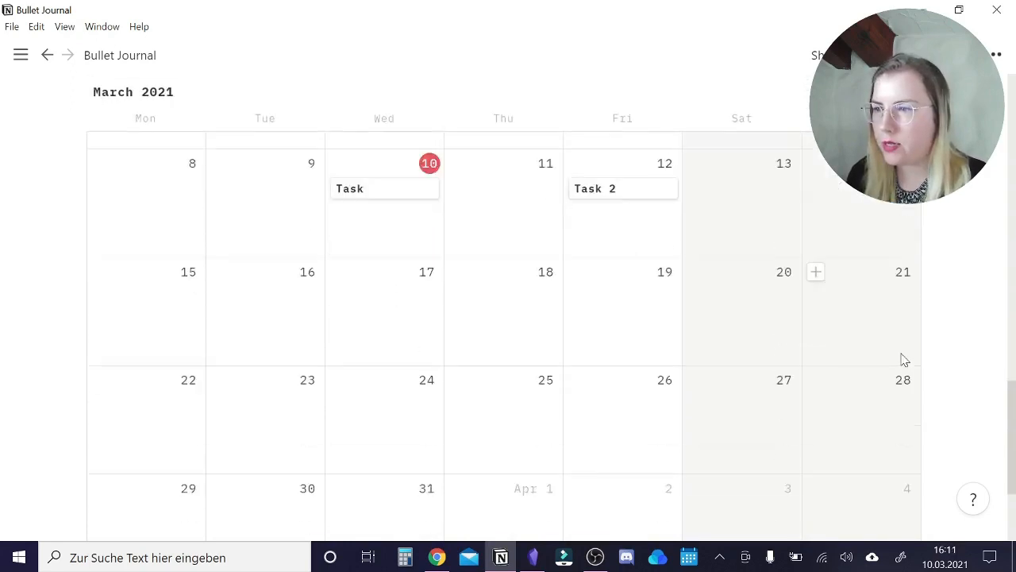
{"action": "scroll", "coordinate": [606, 268], "scroll_direction": "down", "scroll_amount": 1}
{"action": "scroll", "coordinate": [410, 325], "scroll_direction": "up", "scroll_amount": 2}
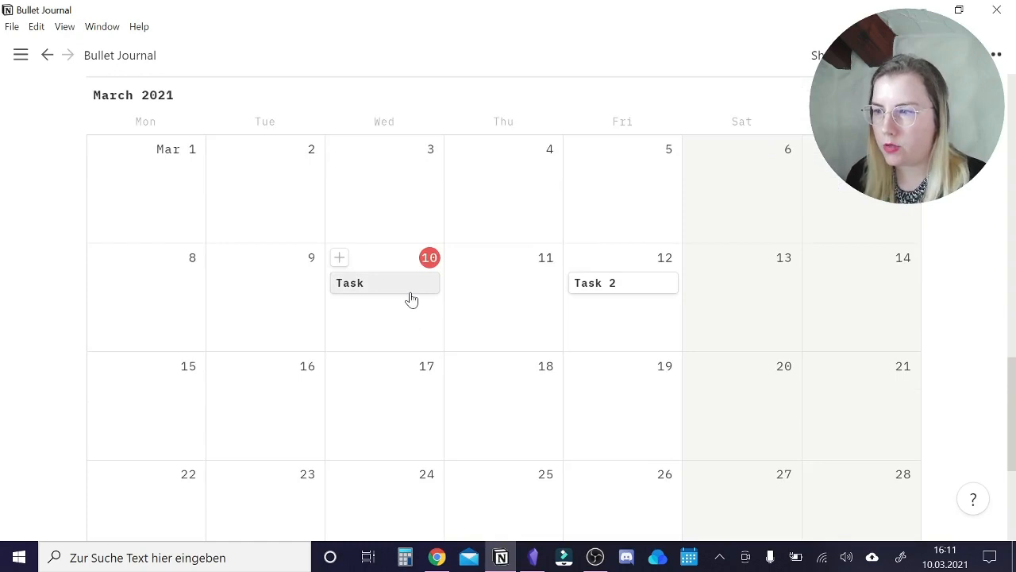
{"action": "scroll", "coordinate": [763, 302], "scroll_direction": "up", "scroll_amount": 2}
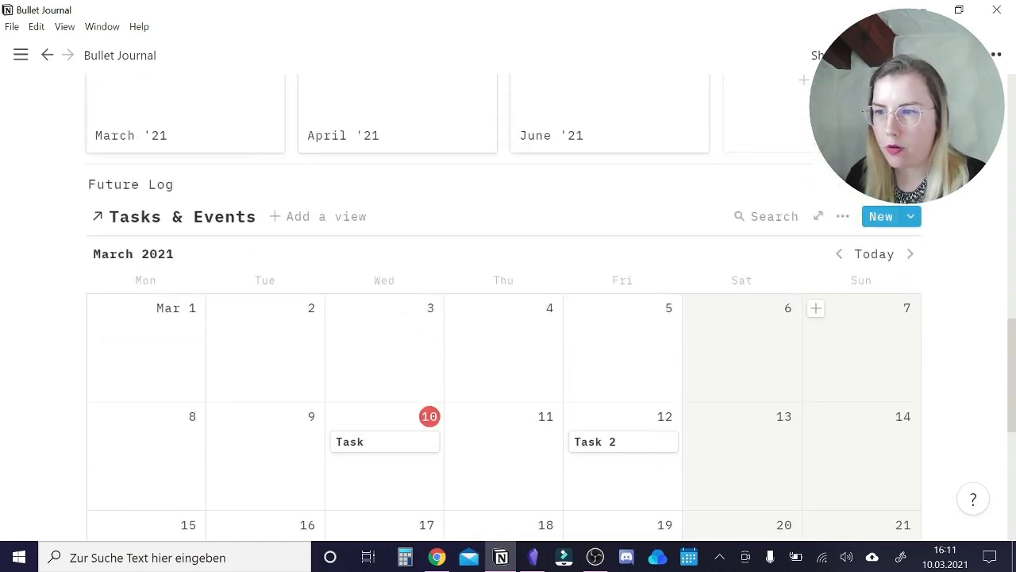
Advance the Future Log calendar to June 2021 and look at the entries in the later weeks.
{"action": "left_click", "coordinate": [909, 254]}
{"action": "left_click", "coordinate": [909, 254]}
{"action": "left_click", "coordinate": [910, 254]}
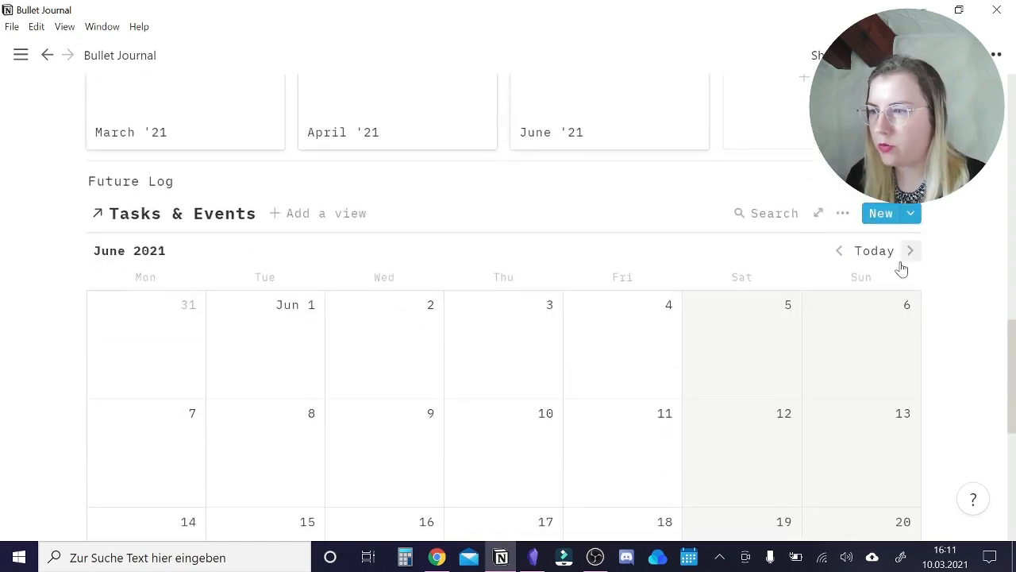
{"action": "scroll", "coordinate": [873, 278], "scroll_direction": "down", "scroll_amount": 2}
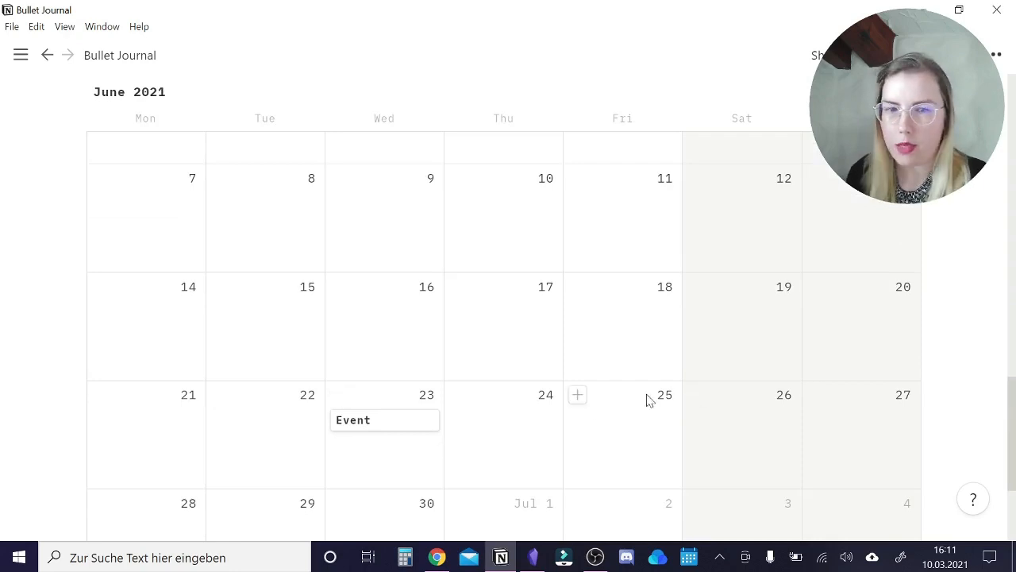
Add an entry named "Event 2" on June 30, 2021 in the Future Log calendar and set its type to Birthday.
{"action": "scroll", "coordinate": [636, 429], "scroll_direction": "down", "scroll_amount": 1}
{"action": "scroll", "coordinate": [635, 429], "scroll_direction": "down", "scroll_amount": 3}
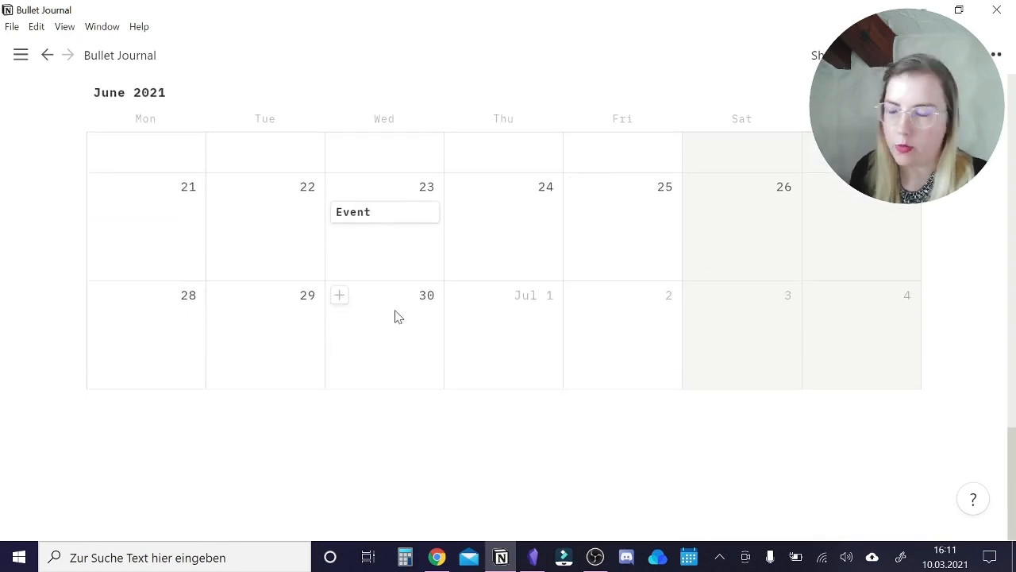
{"action": "left_click", "coordinate": [339, 296]}
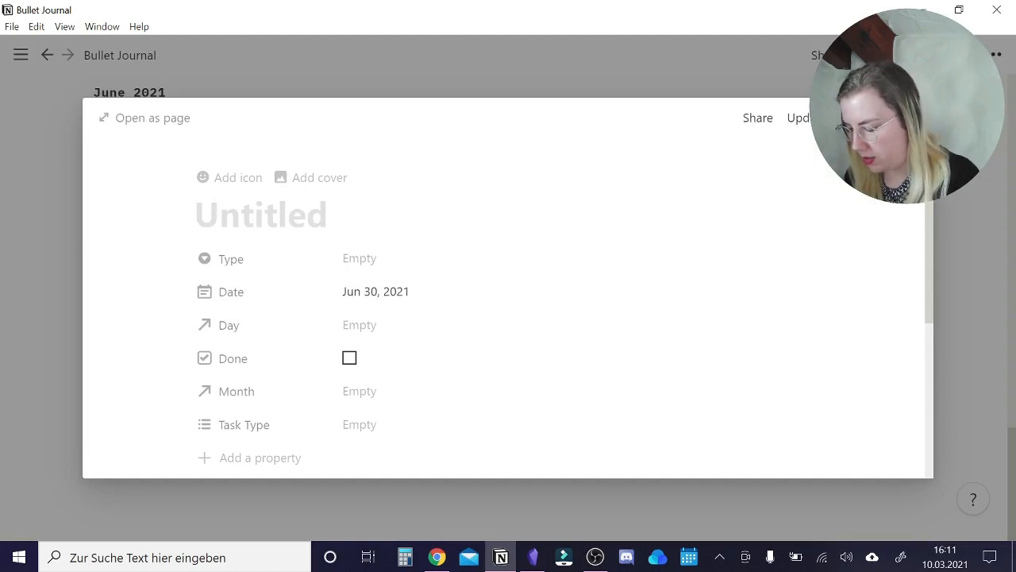
{"action": "type", "text": "Event 2"}
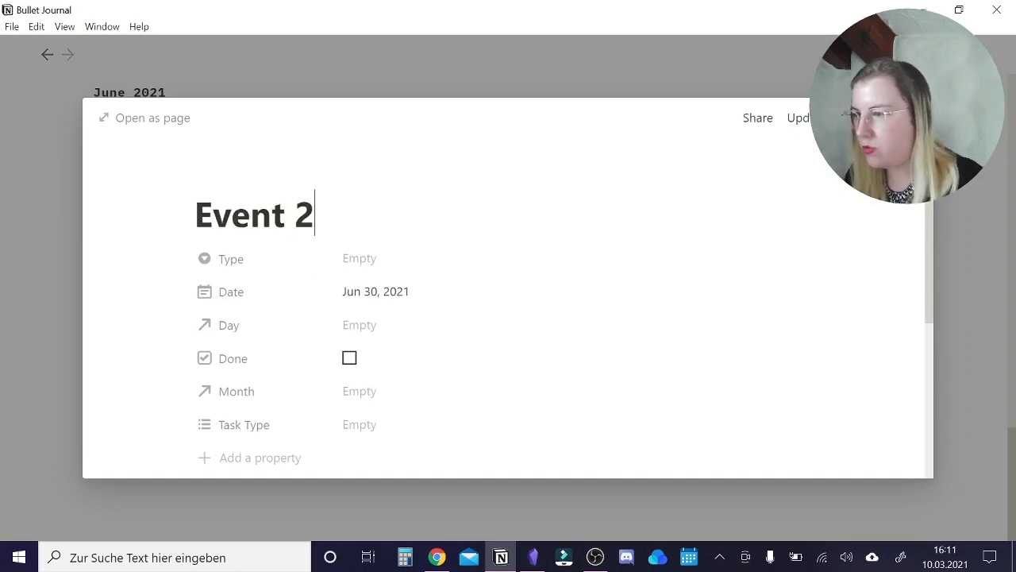
{"action": "left_click", "coordinate": [347, 258]}
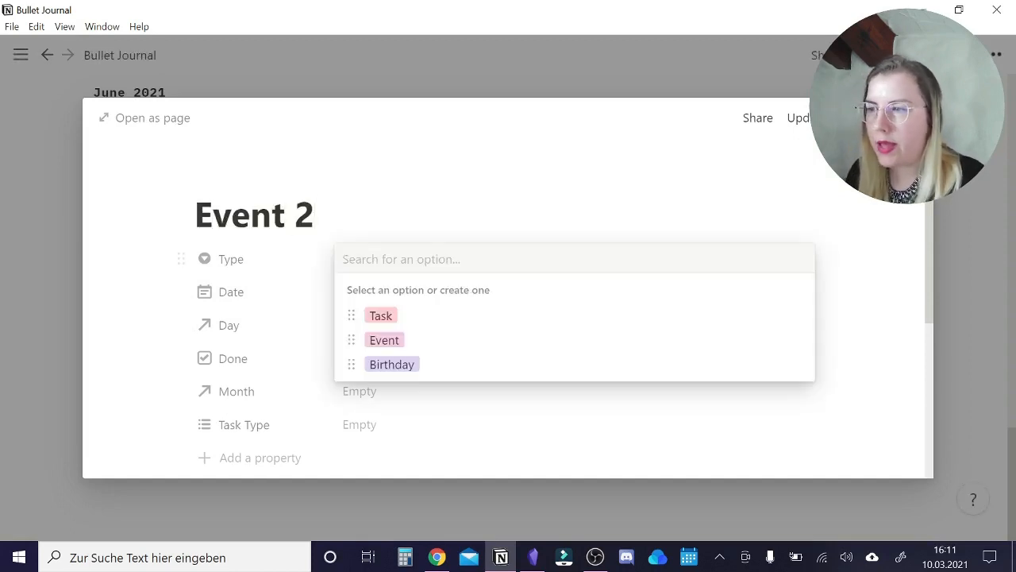
{"action": "left_click", "coordinate": [374, 363]}
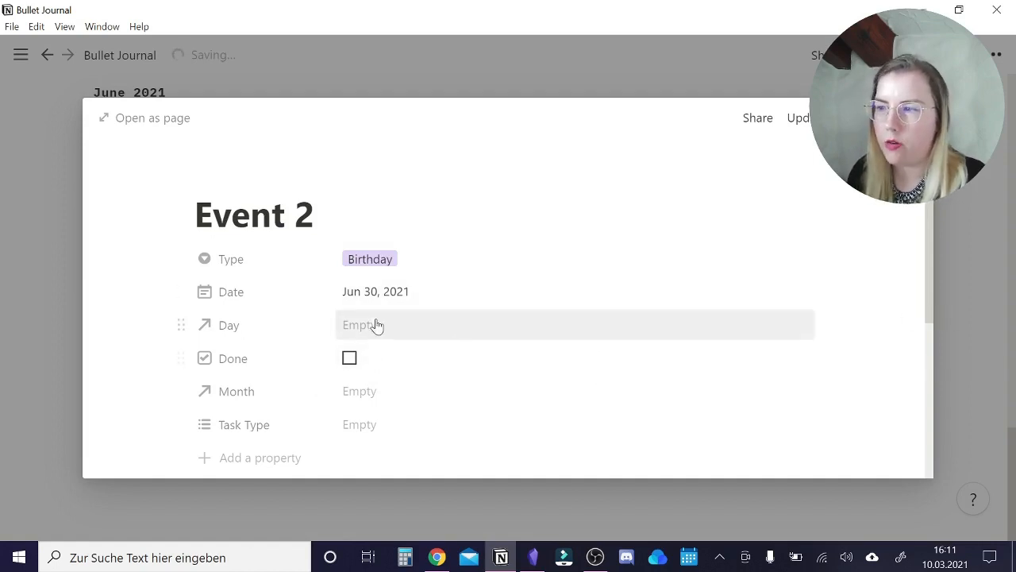
{"action": "left_click", "coordinate": [967, 286]}
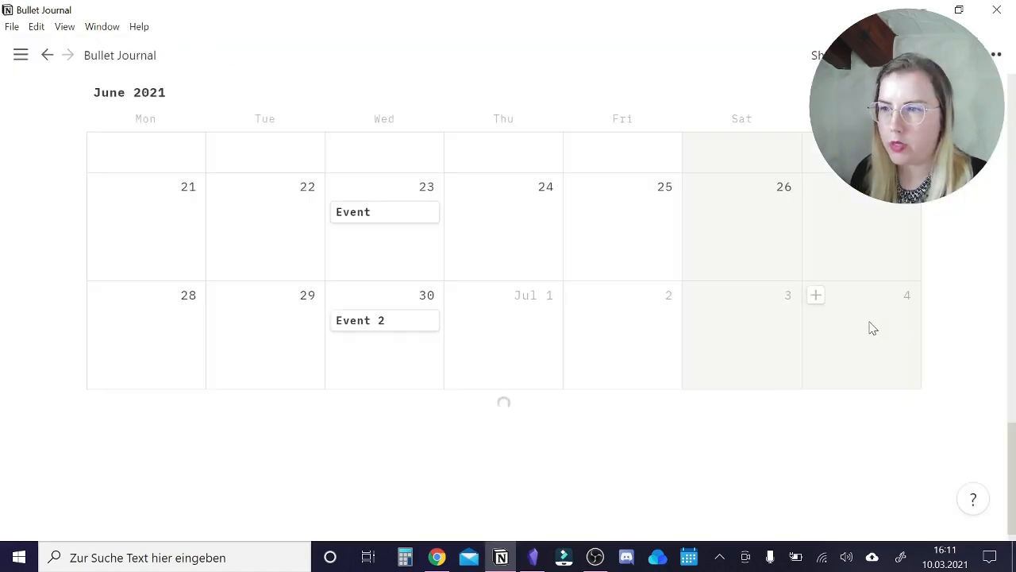
Step the Future Log calendar back a month and check the filter conditions of the Tasks & Events list view.
{"action": "scroll", "coordinate": [872, 328], "scroll_direction": "up", "scroll_amount": 5}
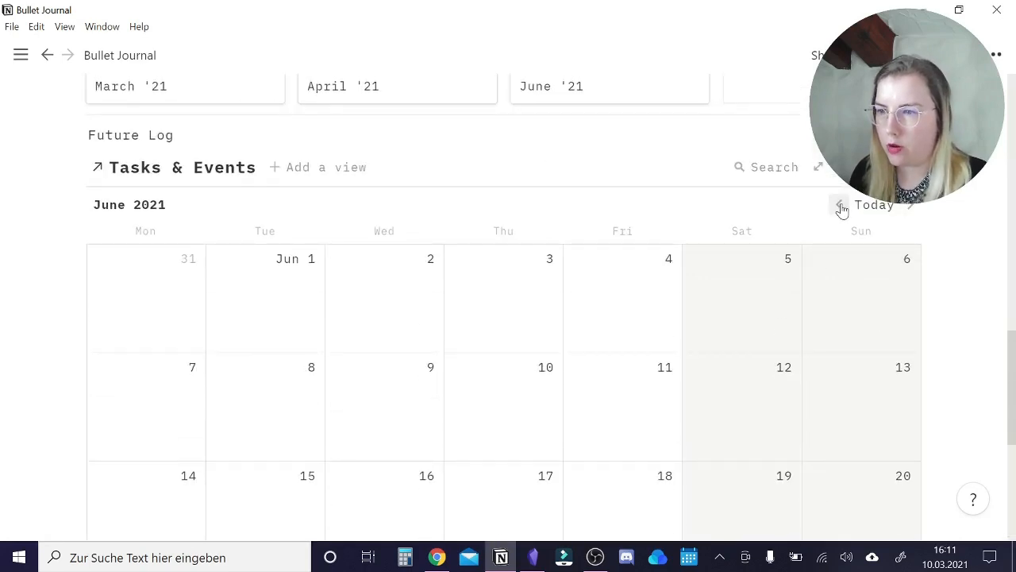
{"action": "left_click", "coordinate": [840, 207]}
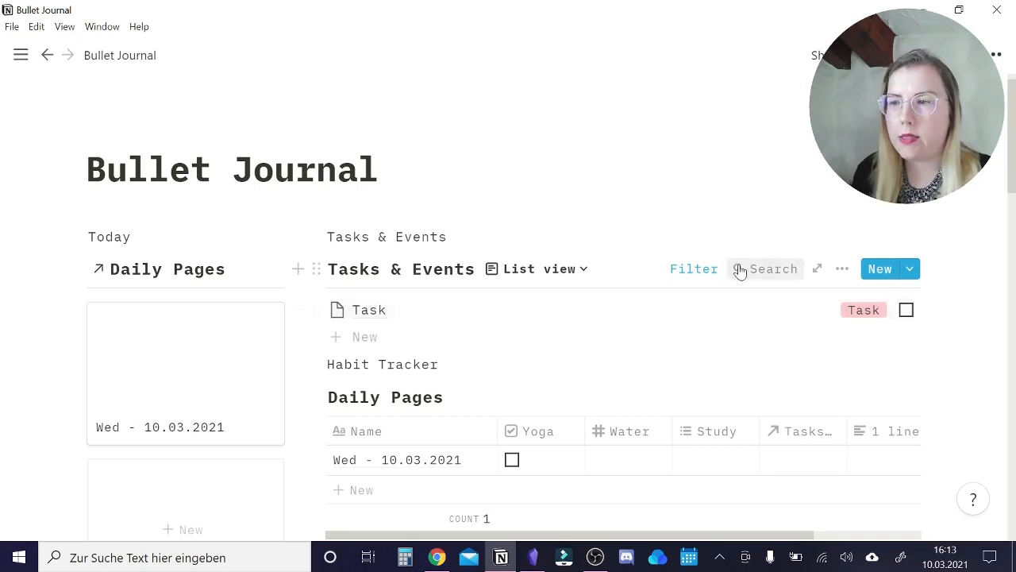
{"action": "left_click", "coordinate": [709, 269]}
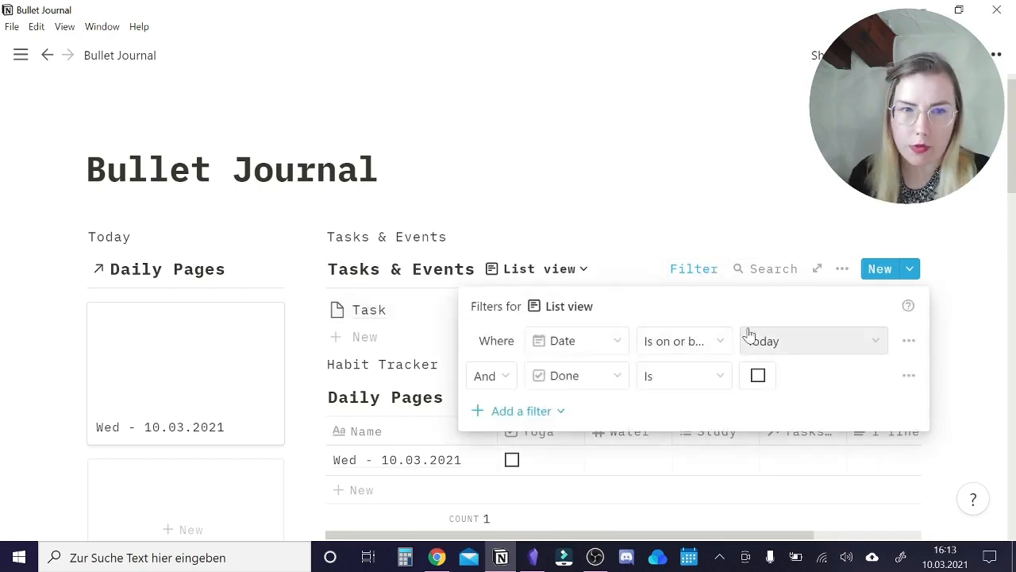
{"action": "left_click", "coordinate": [657, 232]}
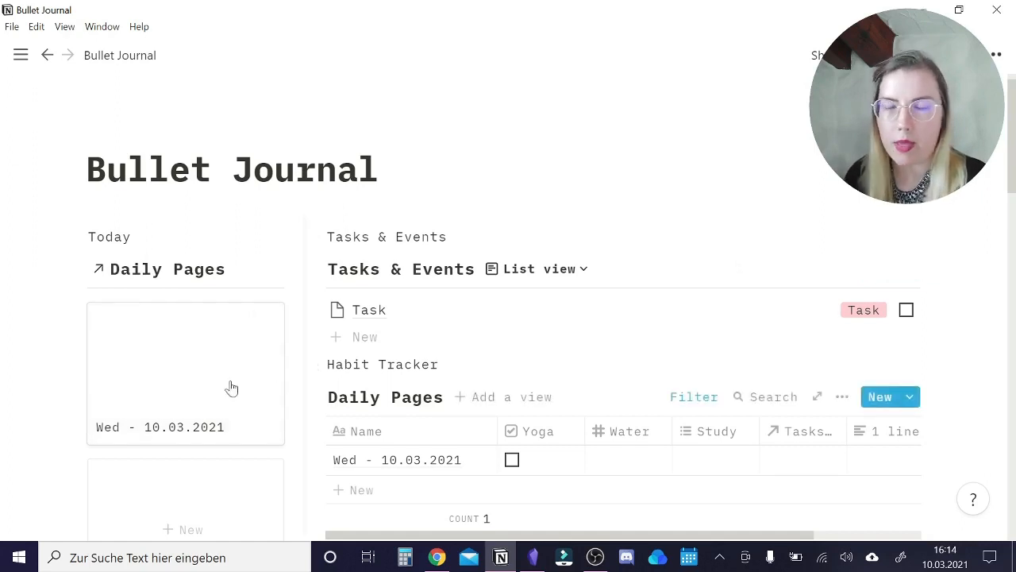
Create a Daily Pages template named "New Day" from the Wed - 10.03.2021 page.
{"action": "left_click", "coordinate": [122, 370]}
{"action": "scroll", "coordinate": [354, 247], "scroll_direction": "down", "scroll_amount": 1}
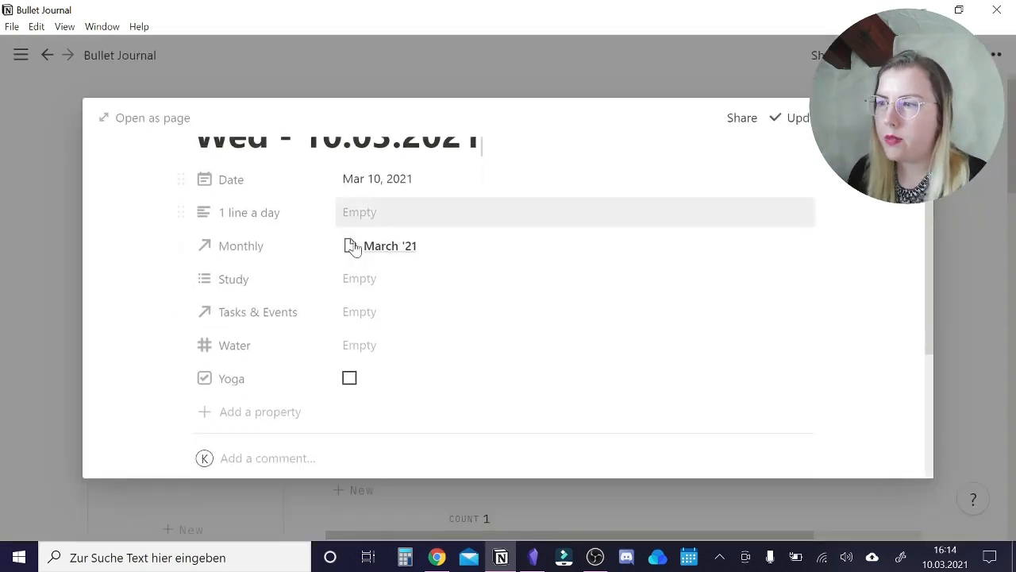
{"action": "scroll", "coordinate": [468, 193], "scroll_direction": "up", "scroll_amount": 1}
{"action": "scroll", "coordinate": [436, 326], "scroll_direction": "down", "scroll_amount": 4}
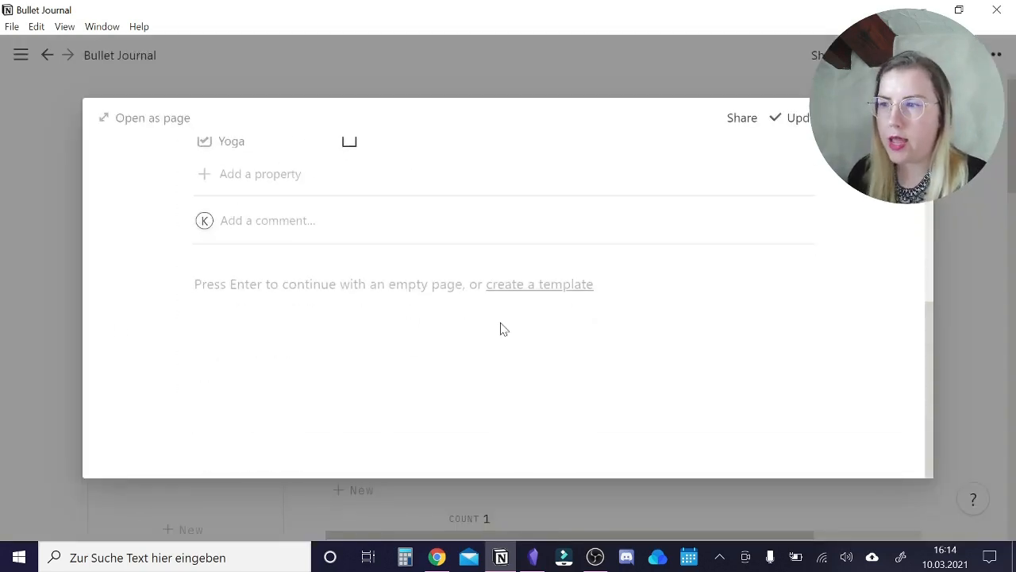
{"action": "left_click", "coordinate": [569, 292]}
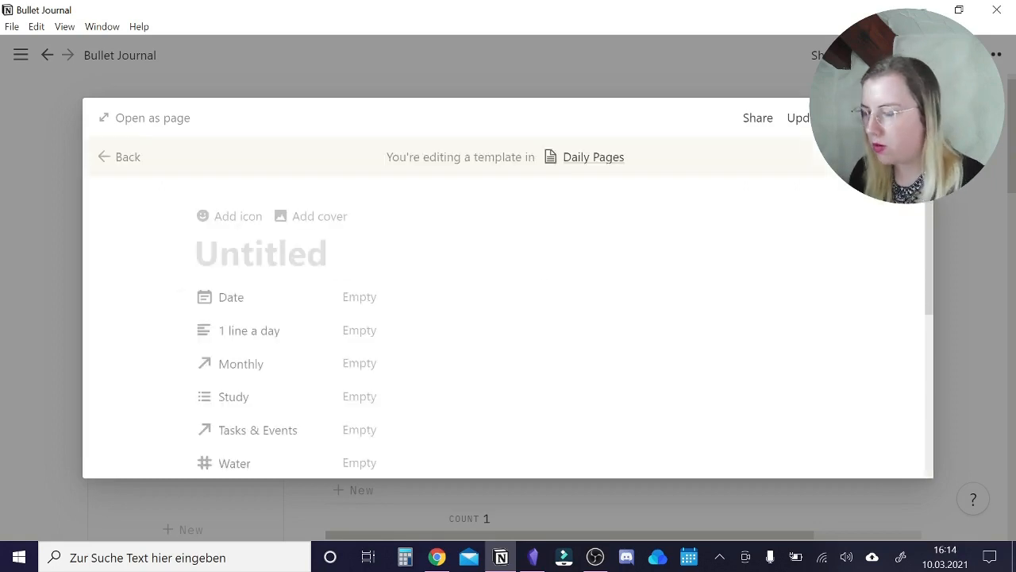
{"action": "type", "text": "New Day"}
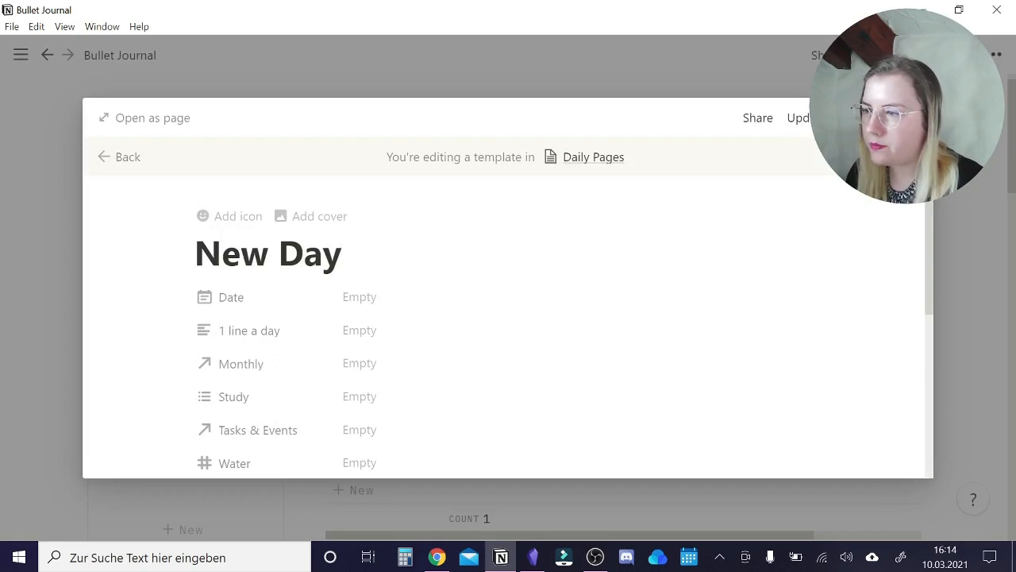
Add a large "Morning" heading to the template with small headings "Affirmation", "What would make today great?" and "Braindump / morning Pages".
{"action": "scroll", "coordinate": [438, 424], "scroll_direction": "down", "scroll_amount": 5}
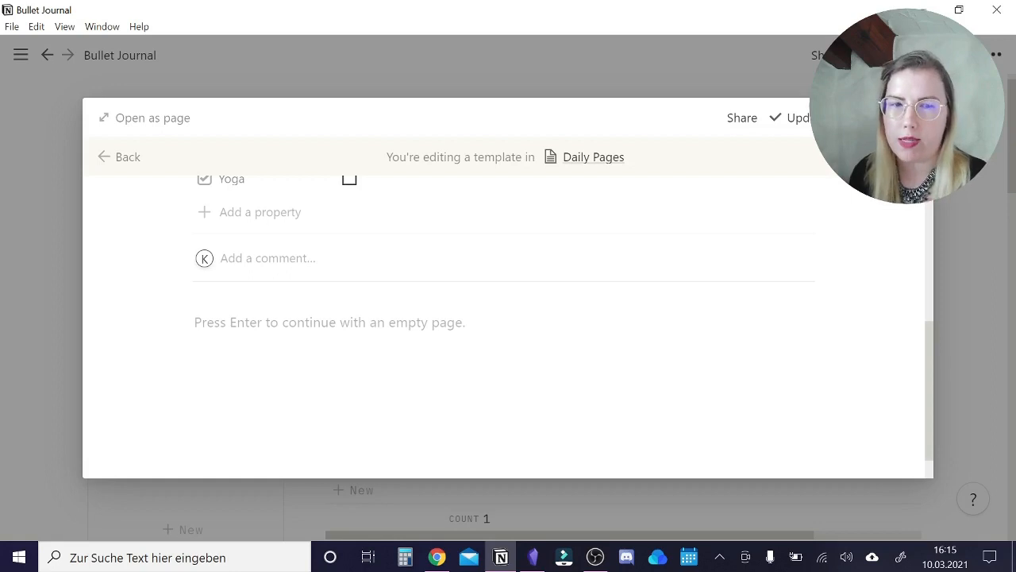
{"action": "key", "text": "Return"}
{"action": "type", "text": "/3"}
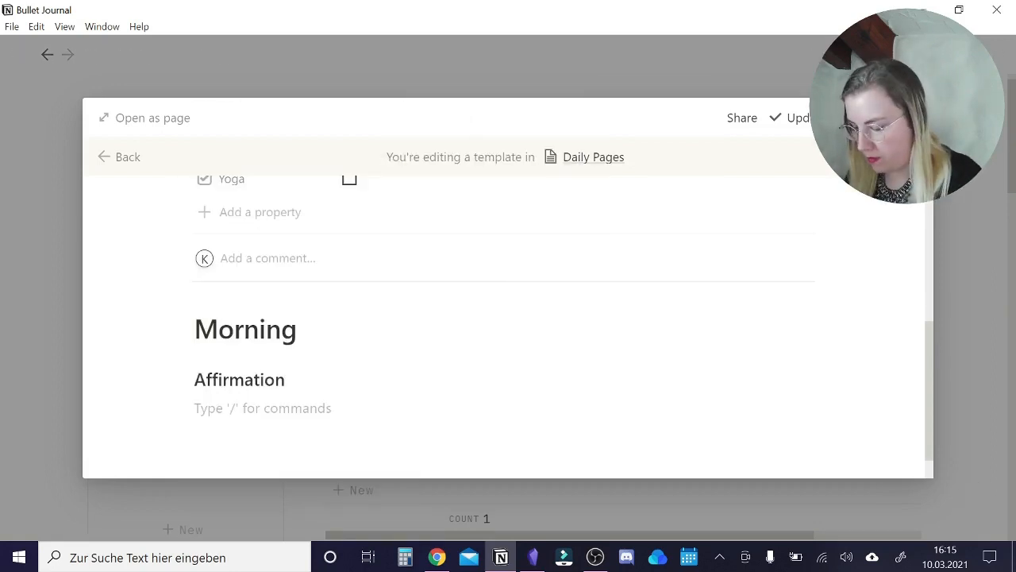
{"action": "type", "text": "What would make today great?"}
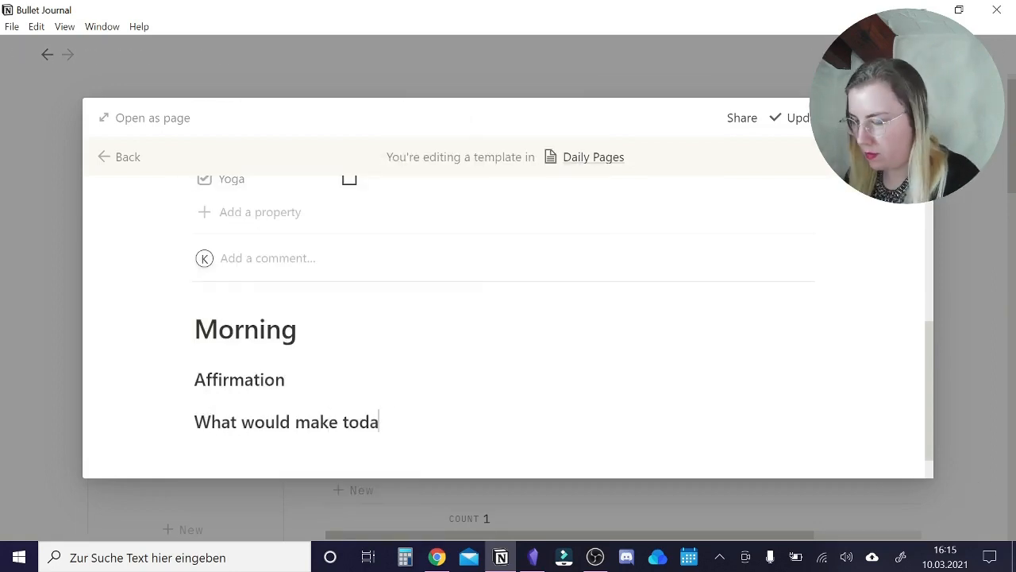
{"action": "key", "text": "Return"}
{"action": "type", "text": "Braindump / morning Pages"}
Place "What would make today great?" beside "Affirmation" and fill the Morning section with "xxx" bullets, "xxx" to-dos and "xxxxxxxxx" placeholder text.
{"action": "left_click_drag", "start_coordinate": [183, 381], "coordinate": [816, 340]}
{"action": "left_click", "coordinate": [164, 338]}
{"action": "type", "text": "/"}
{"action": "left_click", "coordinate": [236, 354]}
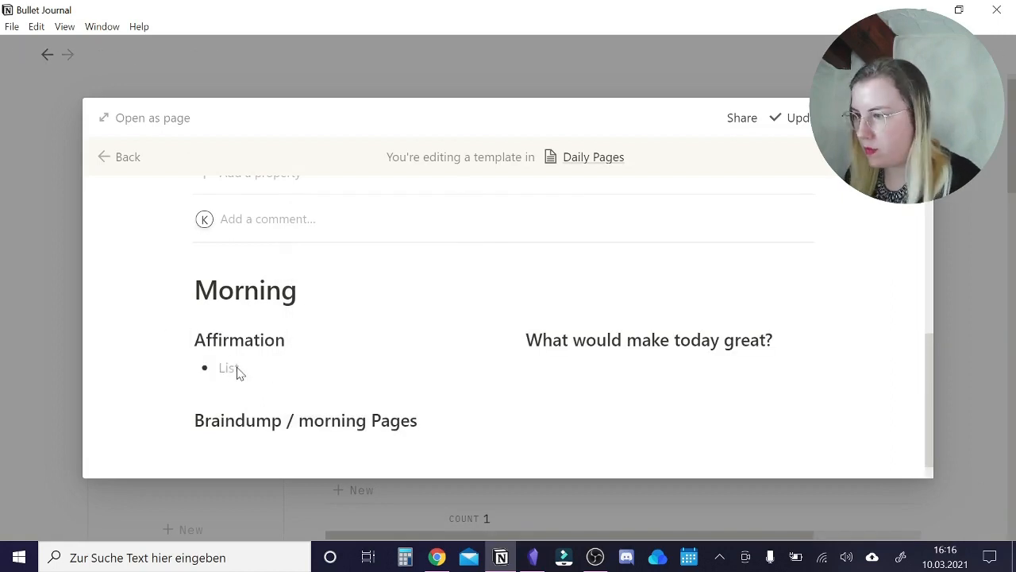
{"action": "type", "text": "xxx"}
{"action": "key", "text": "Return"}
{"action": "type", "text": "xxx"}
Add a large "Evening" heading below the braindump text, followed by the small heading "My three wins".
{"action": "key", "text": "Return"}
{"action": "type", "text": "xxx"}
{"action": "left_click", "coordinate": [635, 368]}
{"action": "type", "text": "xxxxxxxxx"}
{"action": "key", "text": "Return"}
{"action": "key", "text": "Return"}
{"action": "type", "text": "Eve"}
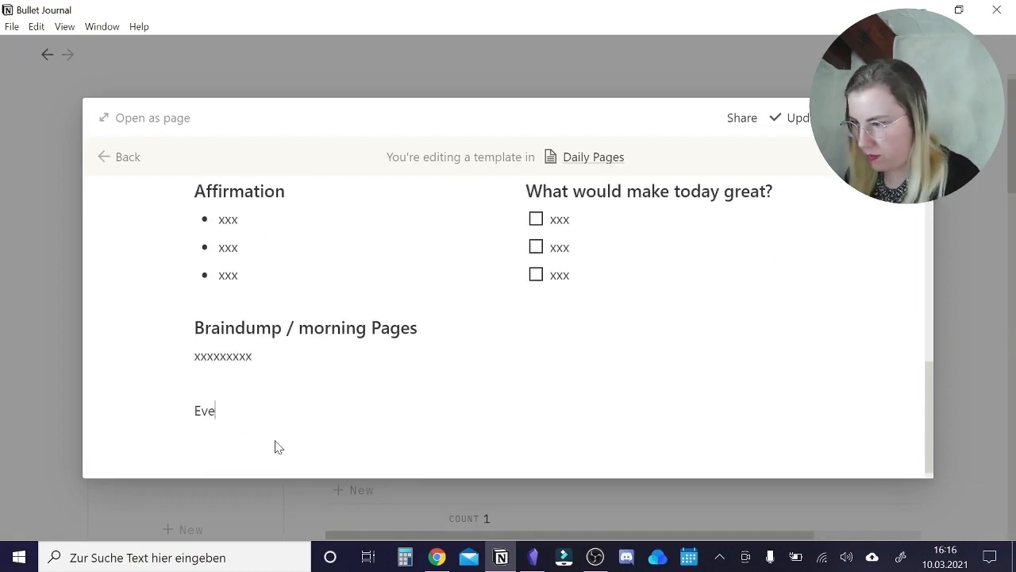
{"action": "type", "text": "Evening"}
{"action": "key", "text": "Return"}
{"action": "type", "text": "My three wins"}
Add the small headings "Three things I learned" and "What happened today?" to the Evening section.
{"action": "key", "text": "Return"}
{"action": "type", "text": "My t"}
{"action": "key", "text": "BackSpace"}
{"action": "key", "text": "BackSpace"}
{"action": "key", "text": "BackSpace"}
{"action": "key", "text": "BackSpace"}
{"action": "type", "text": "Three things I lre"}
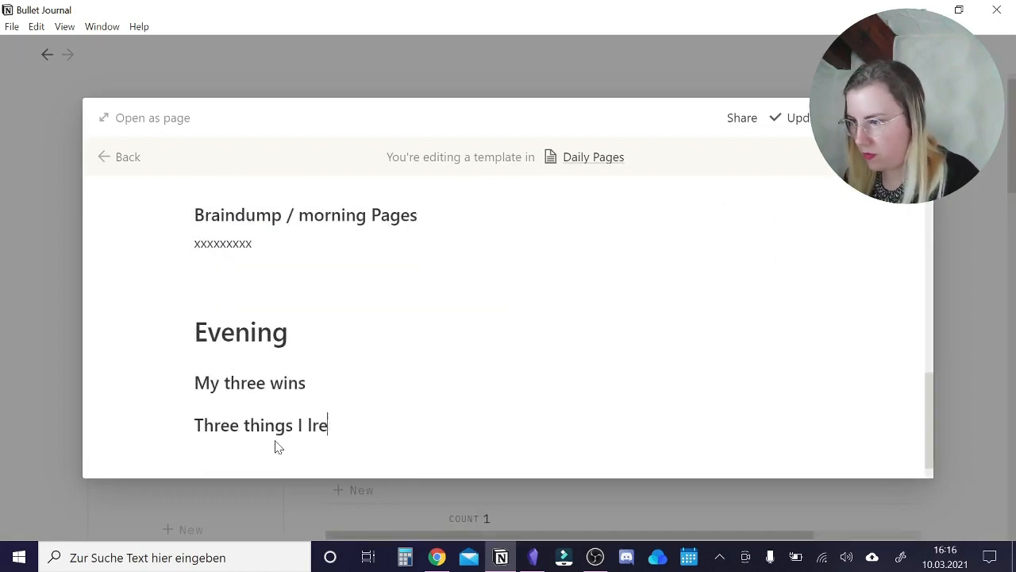
{"action": "key", "text": "BackSpace"}
{"action": "key", "text": "BackSpace"}
{"action": "type", "text": "earned"}
Place "Three things I learned" beside "My three wins" and list three "xxx" bullets under each heading.
{"action": "key", "text": "Return"}
{"action": "type", "text": "What happened today?"}
{"action": "left_click_drag", "start_coordinate": [183, 381], "coordinate": [817, 340]}
{"action": "type", "text": "/xxx"}
{"action": "key", "text": "Return"}
{"action": "type", "text": "xxx"}
{"action": "key", "text": "Return"}
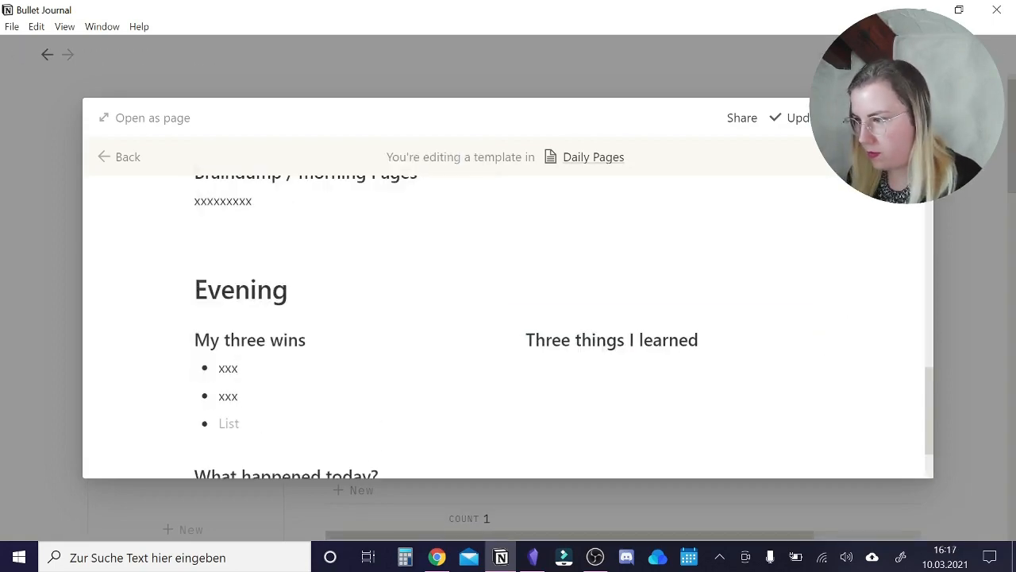
{"action": "type", "text": "xxx"}
{"action": "left_click", "coordinate": [611, 366]}
Give the Morning heading a yellow background and the Evening heading a light red background.
{"action": "scroll", "coordinate": [508, 317], "scroll_direction": "up", "scroll_amount": 3}
{"action": "left_click", "coordinate": [182, 221]}
{"action": "left_click", "coordinate": [477, 392]}
{"action": "scroll", "coordinate": [397, 333], "scroll_direction": "down", "scroll_amount": 3}
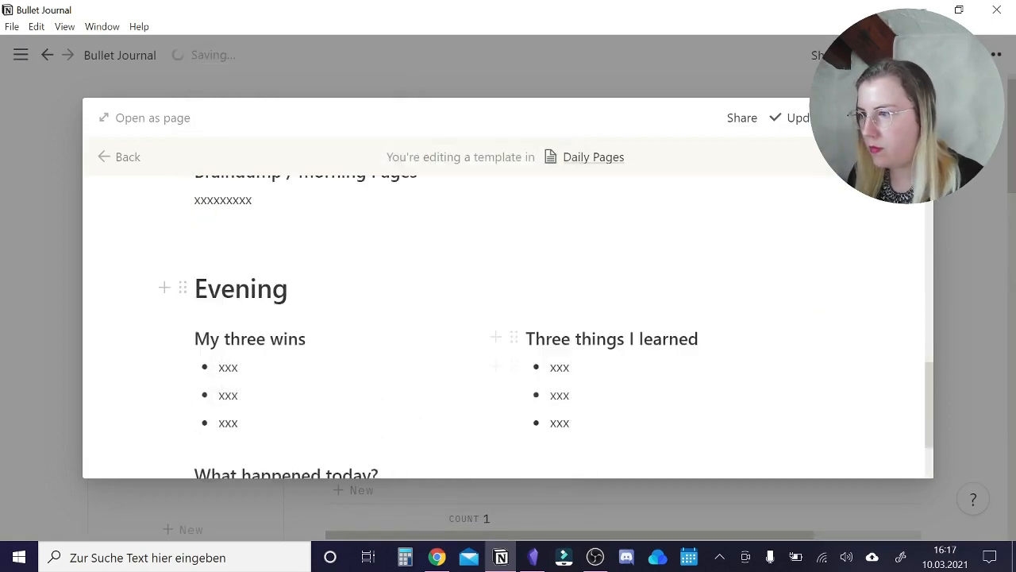
{"action": "left_click", "coordinate": [182, 289]}
{"action": "left_click", "coordinate": [454, 516]}
Set the text colour of the small headings in the Morning section to yellow.
{"action": "scroll", "coordinate": [397, 333], "scroll_direction": "up", "scroll_amount": 4}
{"action": "left_click", "coordinate": [182, 351]}
{"action": "left_click", "coordinate": [463, 378]}
{"action": "left_click", "coordinate": [179, 412]}
{"action": "left_click", "coordinate": [469, 248]}
Apply a text colour to the small headings in the Evening section.
{"action": "scroll", "coordinate": [397, 333], "scroll_direction": "down", "scroll_amount": 4}
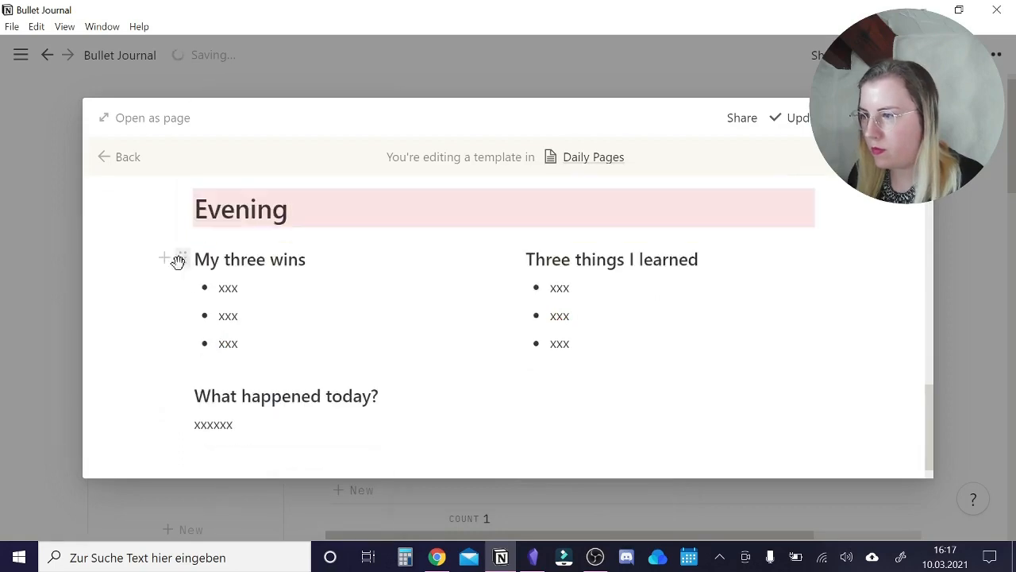
{"action": "left_click", "coordinate": [179, 261]}
{"action": "left_click", "coordinate": [503, 259]}
{"action": "left_click", "coordinate": [553, 218]}
{"action": "left_click", "coordinate": [182, 395]}
{"action": "scroll", "coordinate": [705, 322], "scroll_direction": "up", "scroll_amount": 4}
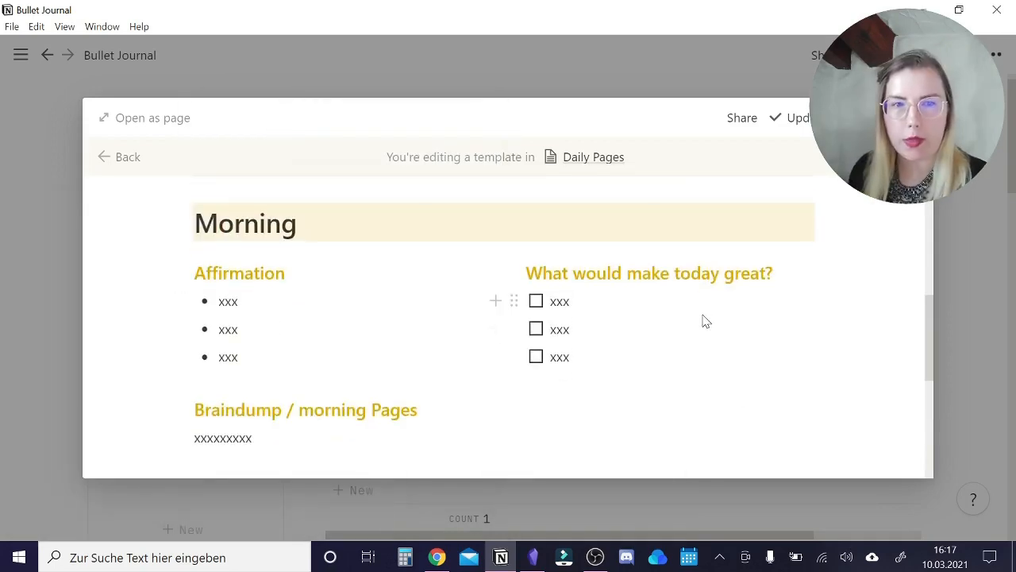
Leave the template, apply New Day to the Wed - 10.03.2021 page, and close the page after checking its content.
{"action": "scroll", "coordinate": [416, 263], "scroll_direction": "up", "scroll_amount": 5}
{"action": "left_click", "coordinate": [97, 156]}
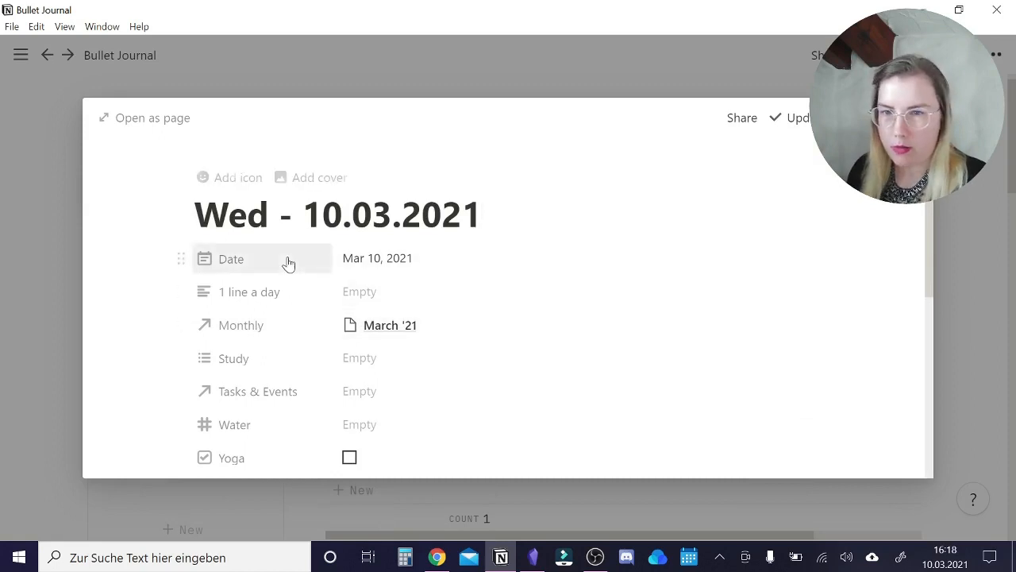
{"action": "scroll", "coordinate": [221, 318], "scroll_direction": "down", "scroll_amount": 3}
{"action": "scroll", "coordinate": [221, 317], "scroll_direction": "down", "scroll_amount": 2}
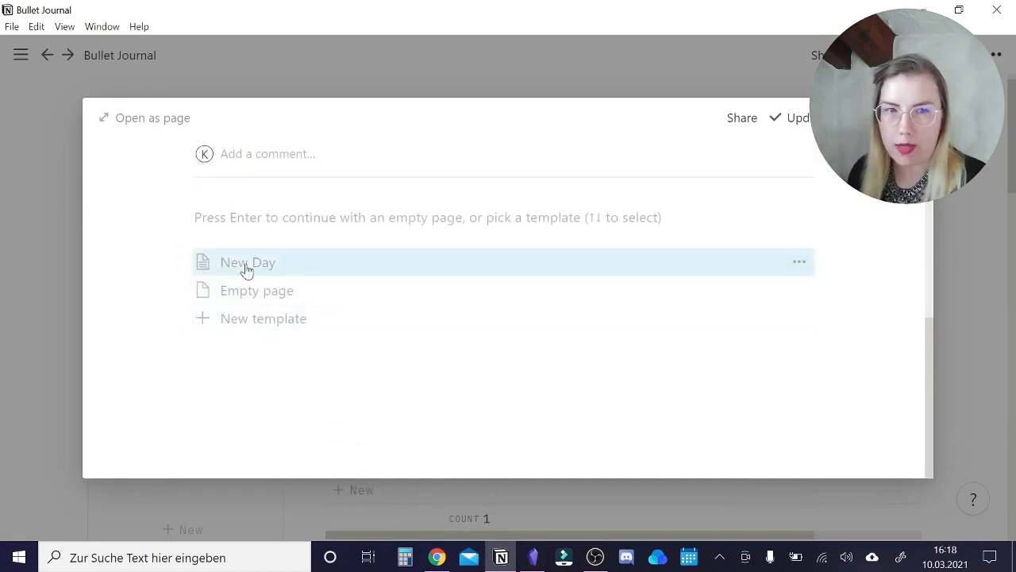
{"action": "left_click", "coordinate": [246, 275]}
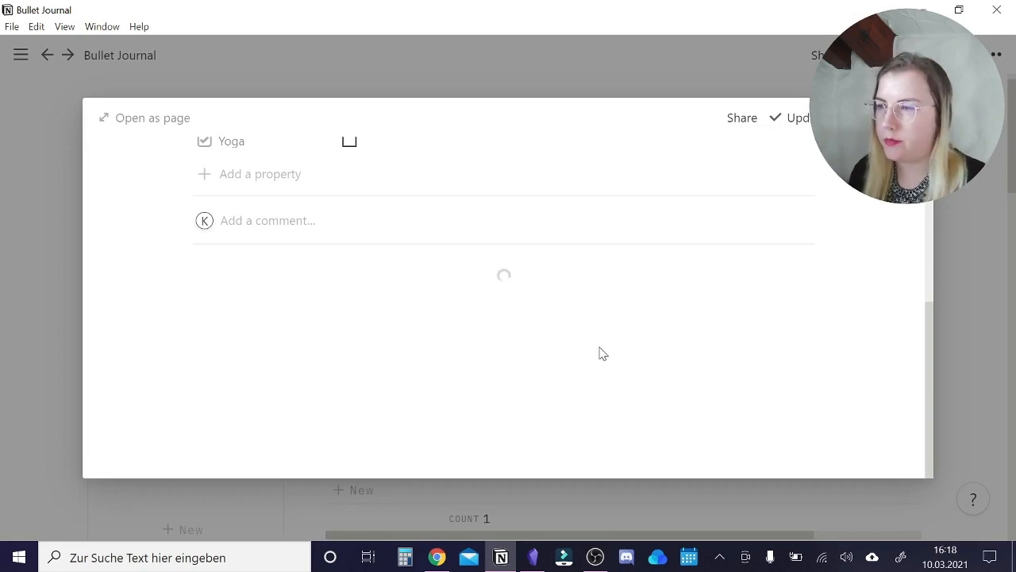
{"action": "scroll", "coordinate": [615, 298], "scroll_direction": "down", "scroll_amount": 2}
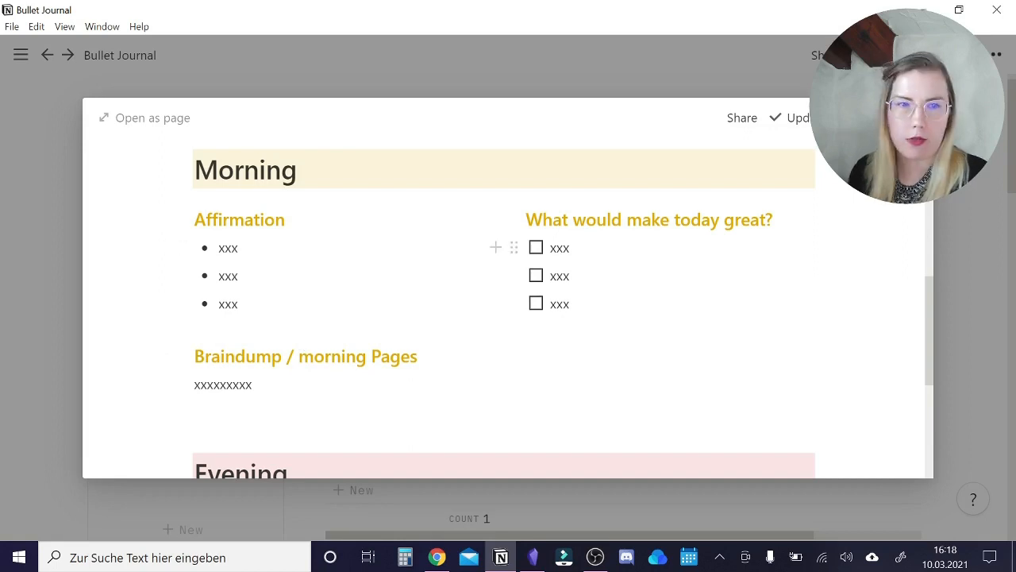
{"action": "left_click", "coordinate": [965, 233]}
Open the March '21 page in the Monthly gallery and start creating a new template from it.
{"action": "scroll", "coordinate": [964, 234], "scroll_direction": "down", "scroll_amount": 5}
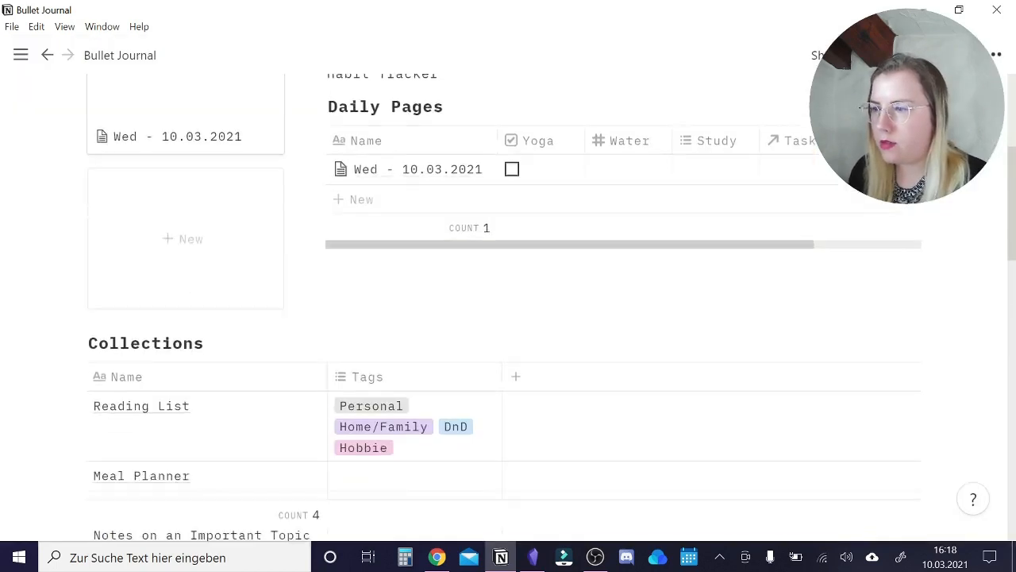
{"action": "scroll", "coordinate": [200, 191], "scroll_direction": "down", "scroll_amount": 6}
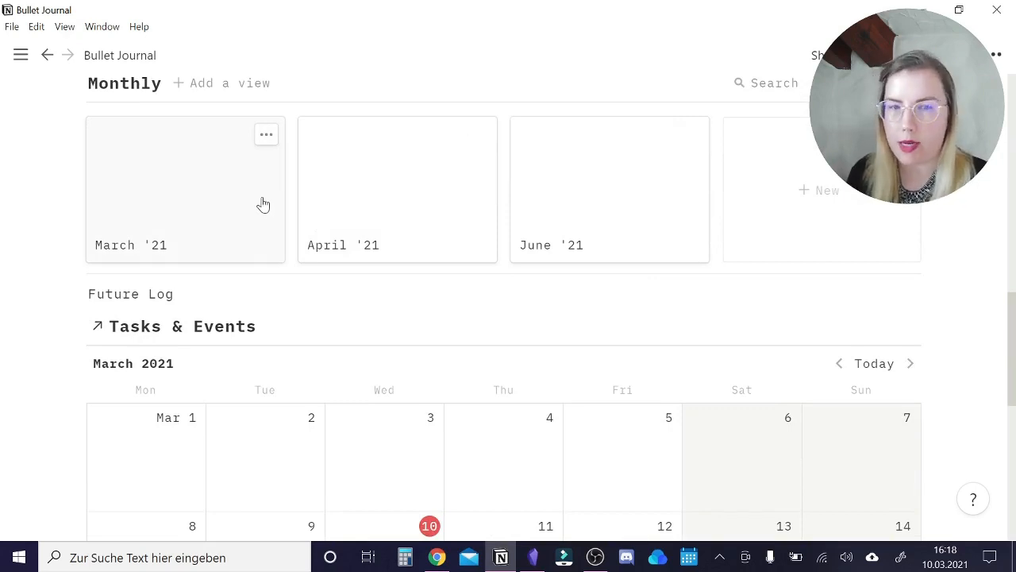
{"action": "scroll", "coordinate": [262, 205], "scroll_direction": "down", "scroll_amount": 3}
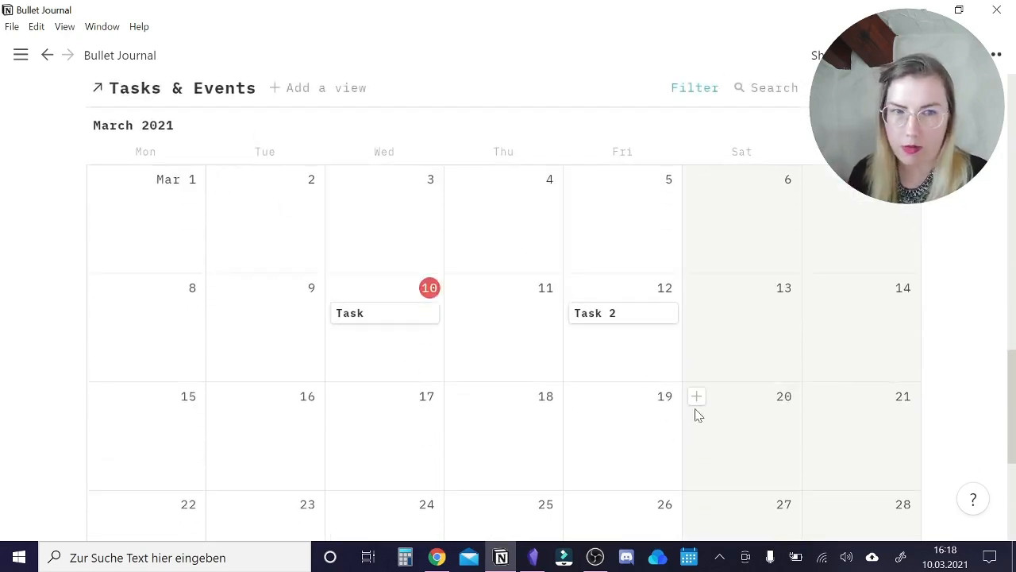
{"action": "scroll", "coordinate": [540, 368], "scroll_direction": "up", "scroll_amount": 3}
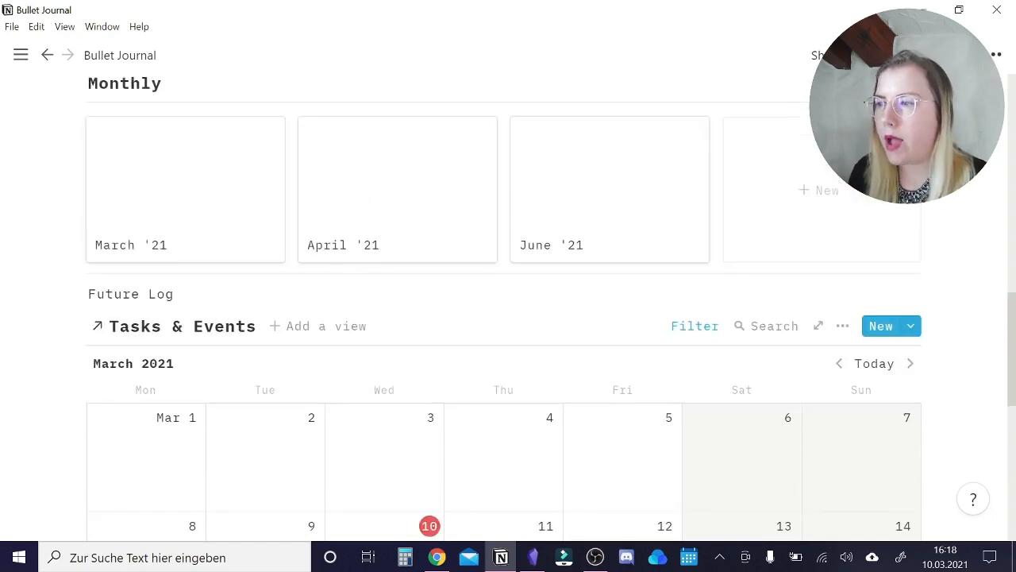
{"action": "left_click", "coordinate": [220, 192]}
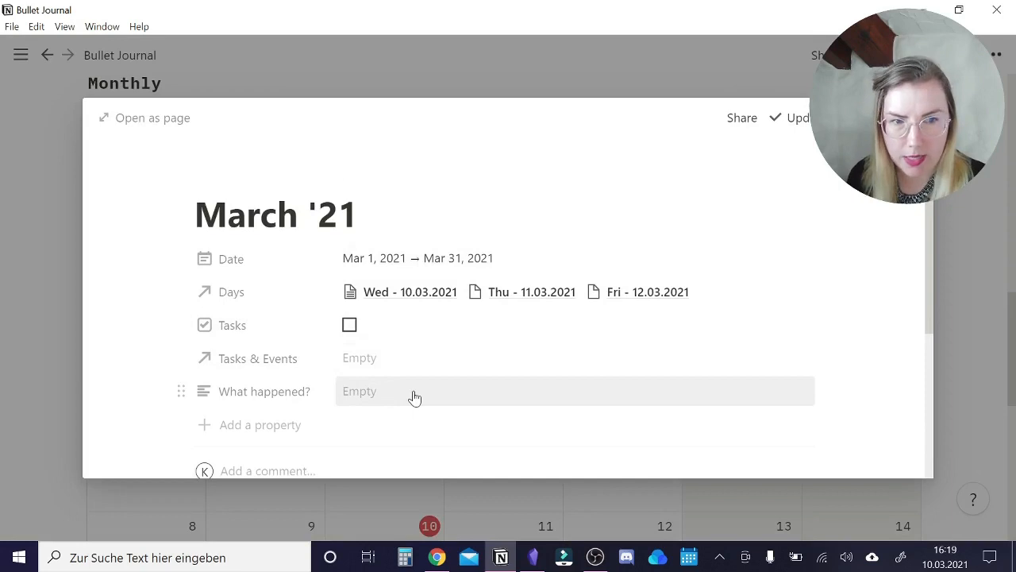
{"action": "scroll", "coordinate": [468, 373], "scroll_direction": "down", "scroll_amount": 2}
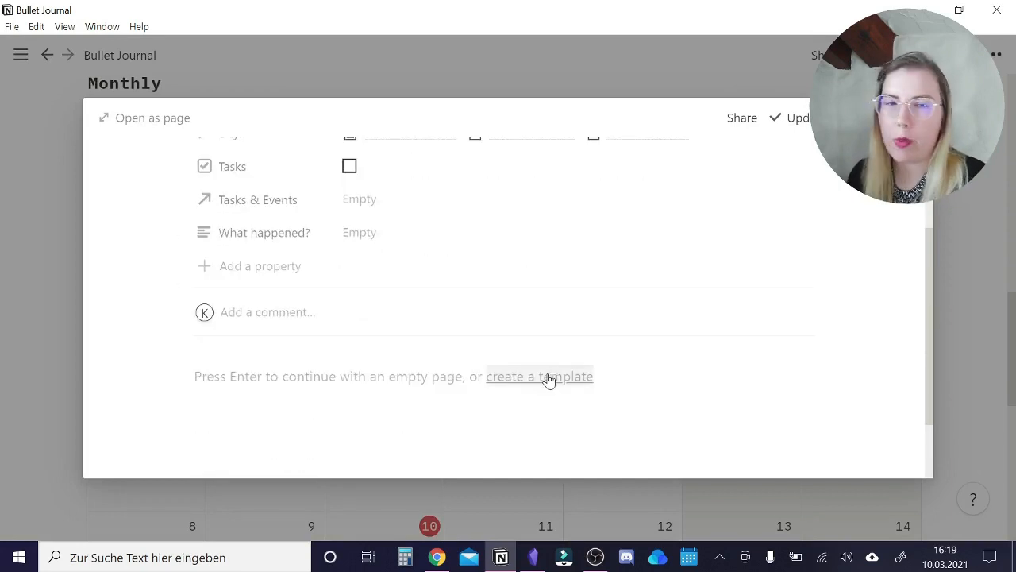
{"action": "left_click", "coordinate": [536, 376]}
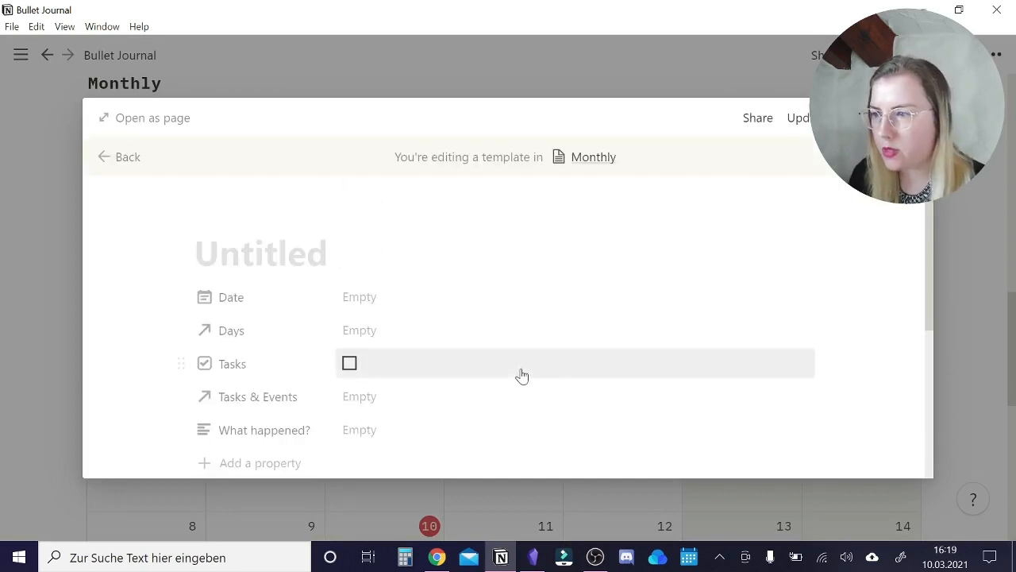
Add the large heading "Beginning of the Month" to the template, with a divider and the small heading "What's going on?" below it.
{"action": "scroll", "coordinate": [508, 332], "scroll_direction": "down", "scroll_amount": 3}
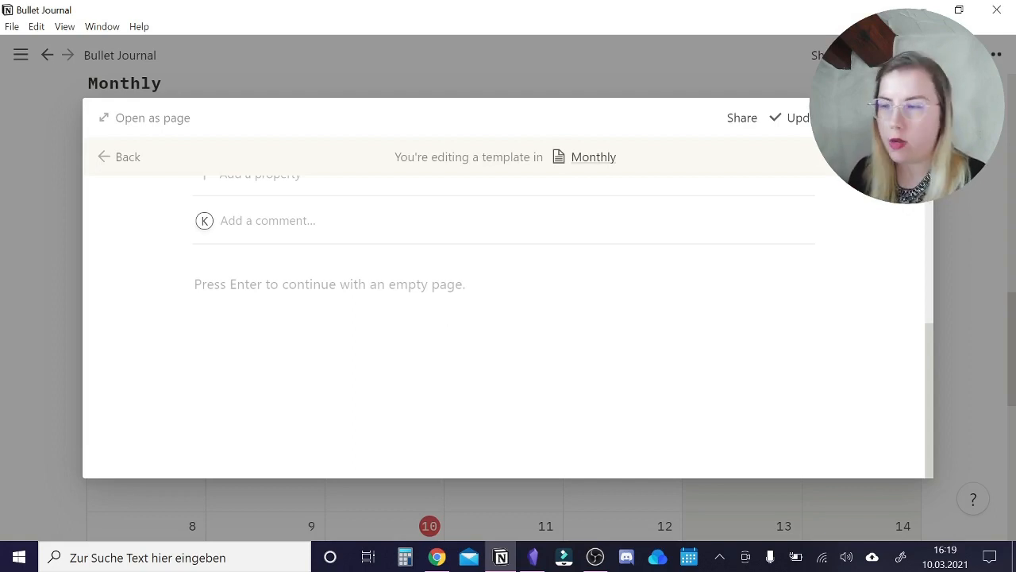
{"action": "left_click", "coordinate": [361, 283]}
{"action": "type", "text": "# Beginning of the Month"}
{"action": "key", "text": "Return"}
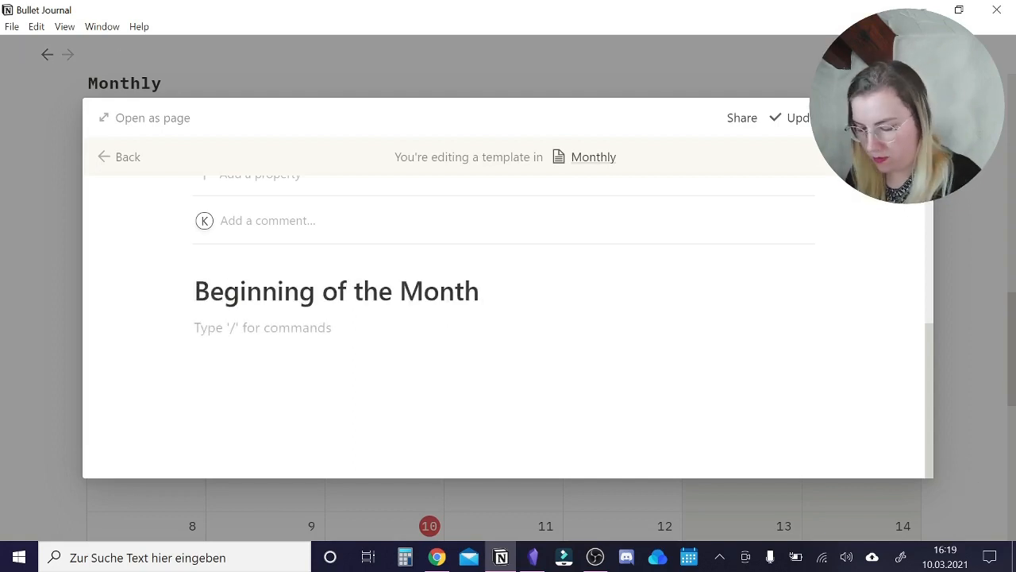
{"action": "type", "text": "---/h3"}
{"action": "key", "text": "Return"}
{"action": "type", "text": "What's going on?"}
{"action": "key", "text": "Return"}
Insert a linked Tasks & Events database under What's going on? and keep only its calendar view.
{"action": "type", "text": "/cr"}
{"action": "left_click", "coordinate": [358, 219]}
{"action": "left_click", "coordinate": [477, 318]}
{"action": "left_click", "coordinate": [455, 388]}
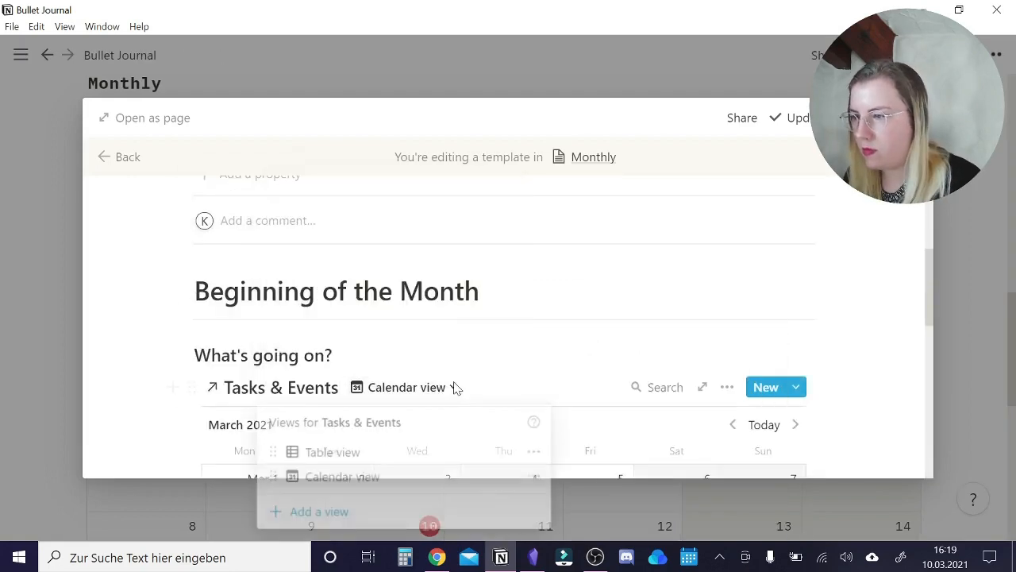
{"action": "left_click", "coordinate": [534, 452]}
{"action": "left_click", "coordinate": [453, 383]}
Add the small heading "Days of the Month" below the calendar and insert a linked Daily Pages database under it.
{"action": "scroll", "coordinate": [453, 384], "scroll_direction": "down", "scroll_amount": 10}
{"action": "left_click", "coordinate": [229, 425]}
{"action": "key", "text": "Return"}
{"action": "type", "text": "### Day"}
{"action": "key", "text": "Return"}
{"action": "type", "text": "/cre"}
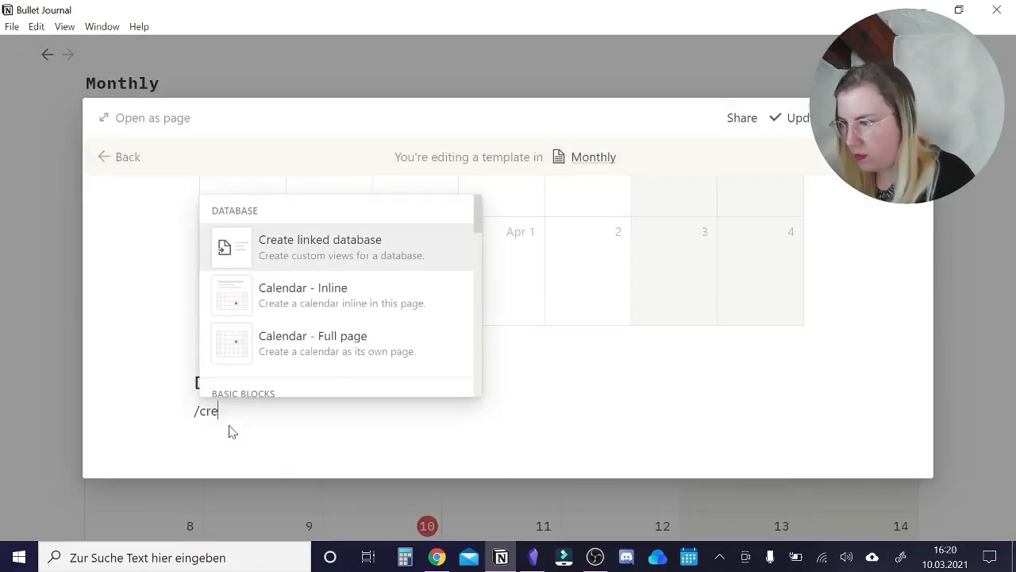
{"action": "left_click", "coordinate": [341, 246]}
{"action": "left_click", "coordinate": [477, 326]}
Filter the Days of the Month table to entries whose Monthly relation contains the Untitled template.
{"action": "left_click", "coordinate": [603, 361]}
{"action": "left_click", "coordinate": [464, 324]}
{"action": "left_click", "coordinate": [433, 353]}
{"action": "left_click", "coordinate": [486, 288]}
{"action": "left_click", "coordinate": [704, 296]}
{"action": "left_click", "coordinate": [717, 353]}
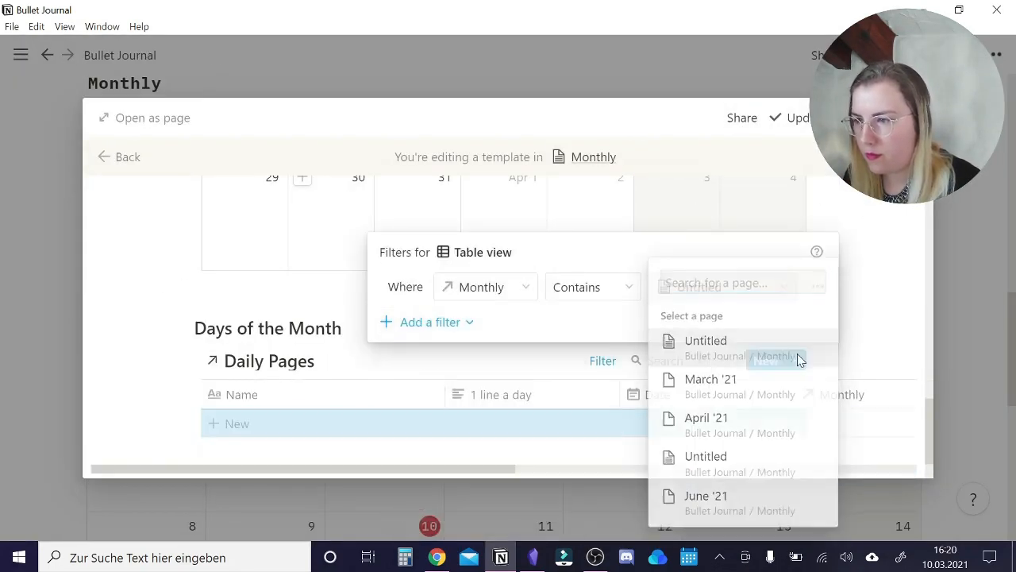
{"action": "left_click", "coordinate": [799, 361]}
Hide the surplus columns of the Days of the Month table, including Yoga, keeping only Name, Date and Tasks & Events.
{"action": "left_click", "coordinate": [476, 338]}
{"action": "left_click", "coordinate": [413, 464]}
{"action": "left_click", "coordinate": [628, 338]}
{"action": "left_click", "coordinate": [583, 465]}
{"action": "left_click", "coordinate": [619, 338]}
{"action": "left_click", "coordinate": [581, 465]}
{"action": "left_click", "coordinate": [775, 339]}
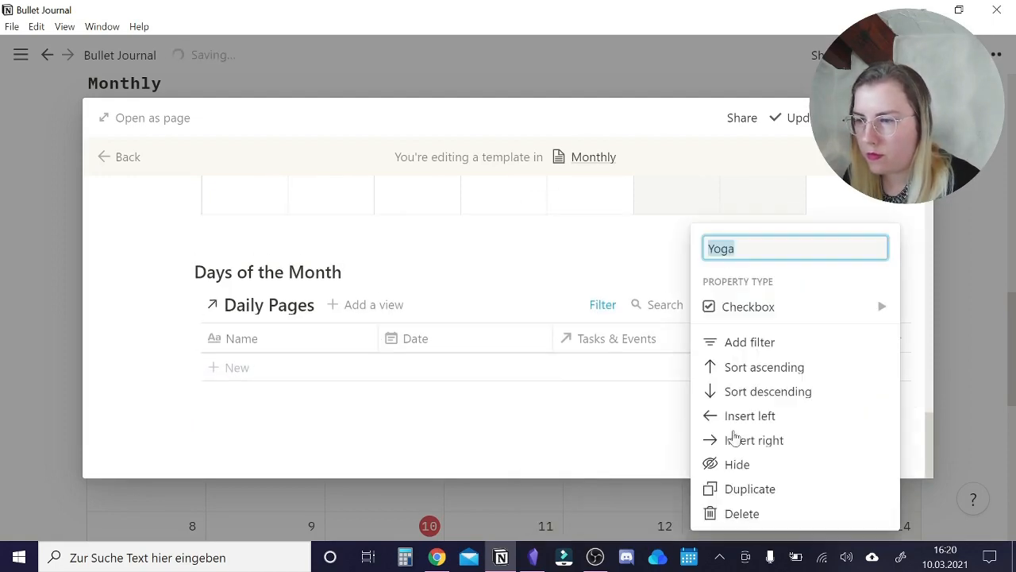
{"action": "left_click", "coordinate": [737, 465]}
Add an Or condition to the Days of the Month filter for entries where Monthly is empty.
{"action": "left_click", "coordinate": [603, 305]}
{"action": "left_click", "coordinate": [421, 408]}
{"action": "left_click", "coordinate": [345, 483]}
Add the large heading "End of the Month" with a divider and a linked Daily Pages database below it.
{"action": "left_click", "coordinate": [240, 406]}
{"action": "type", "text": "# End of the Month"}
{"action": "key", "text": "Return"}
{"action": "type", "text": "---"}
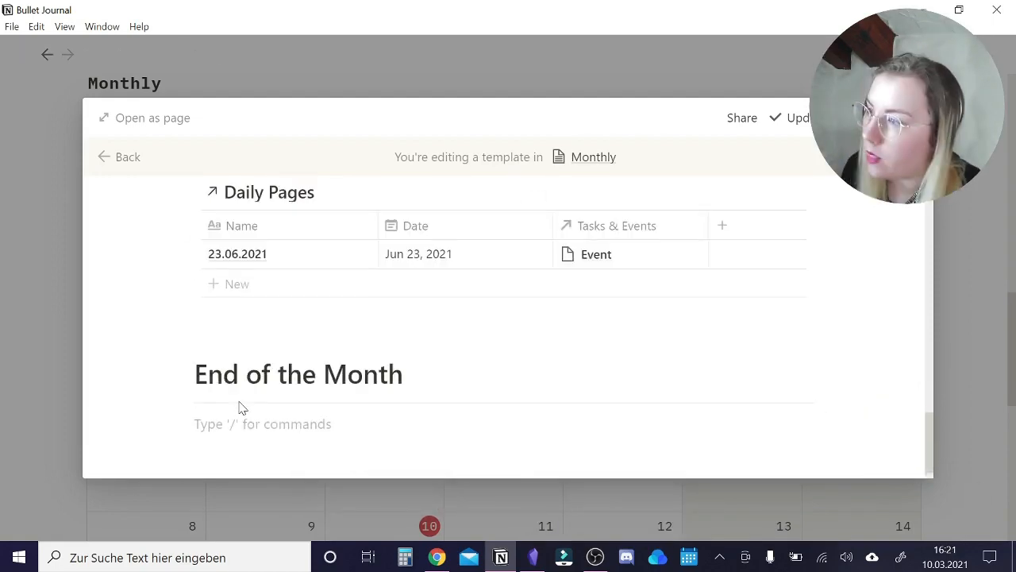
{"action": "type", "text": "/linked"}
{"action": "key", "text": "Return"}
{"action": "type", "text": "daily"}
{"action": "key", "text": "Return"}
Filter the End of the Month table to entries whose Monthly relation contains the Untitled template.
{"action": "left_click", "coordinate": [724, 348]}
{"action": "left_click", "coordinate": [485, 420]}
{"action": "left_click", "coordinate": [452, 291]}
{"action": "left_click", "coordinate": [698, 420]}
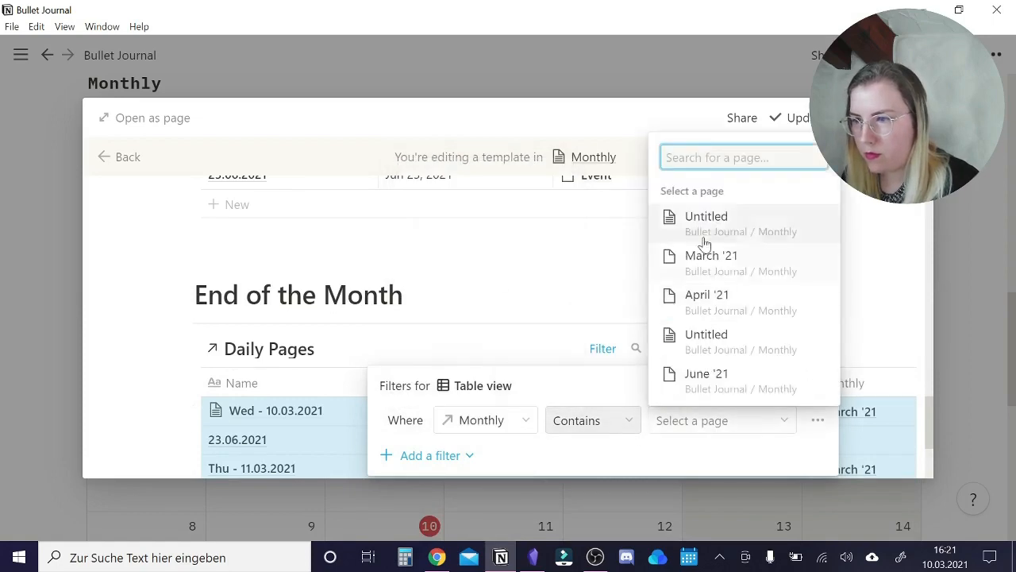
{"action": "left_click", "coordinate": [706, 223]}
{"action": "left_click", "coordinate": [556, 294]}
Reduce the End of the Month table to Name, 1 line a day, Study, Water and Yoga, and narrow its columns.
{"action": "left_click", "coordinate": [708, 387]}
{"action": "left_click", "coordinate": [675, 477]}
{"action": "left_click_drag", "start_coordinate": [622, 378], "coordinate": [587, 379]}
{"action": "left_click_drag", "start_coordinate": [762, 381], "coordinate": [674, 381]}
{"action": "left_click_drag", "start_coordinate": [849, 381], "coordinate": [761, 381]}
Give the Beginning of the Month heading a pink background, End of the Month a purple background, and the small headings pink text.
{"action": "scroll", "coordinate": [380, 318], "scroll_direction": "up", "scroll_amount": 10}
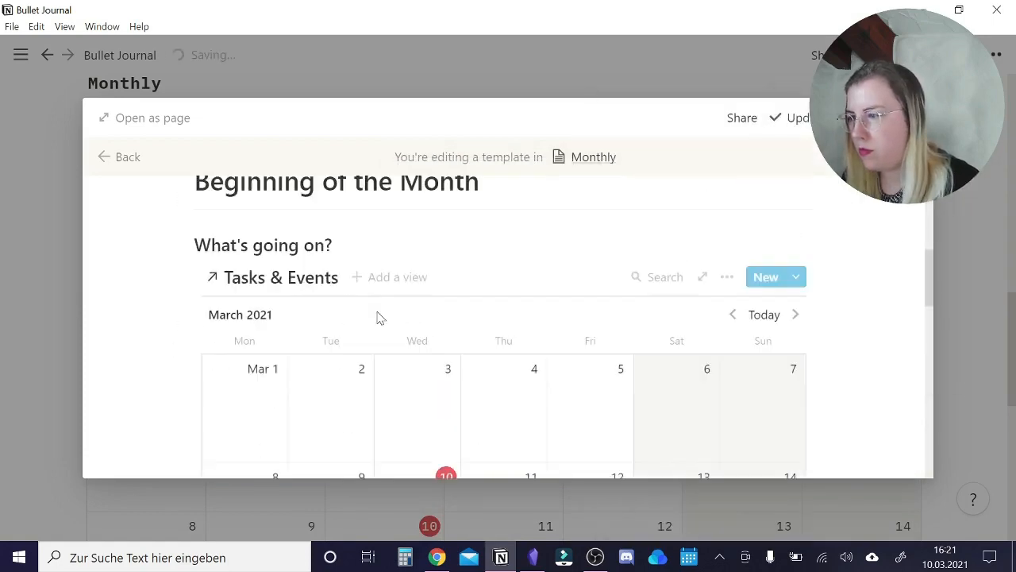
{"action": "scroll", "coordinate": [380, 319], "scroll_direction": "up", "scroll_amount": 1}
{"action": "left_click", "coordinate": [189, 260]}
{"action": "mouse_move", "coordinate": [245, 359]}
{"action": "scroll", "coordinate": [458, 476], "scroll_direction": "down", "scroll_amount": 3}
{"action": "left_click", "coordinate": [458, 498]}
{"action": "scroll", "coordinate": [452, 408], "scroll_direction": "down", "scroll_amount": 15}
{"action": "left_click", "coordinate": [190, 294]}
{"action": "left_click", "coordinate": [458, 498]}
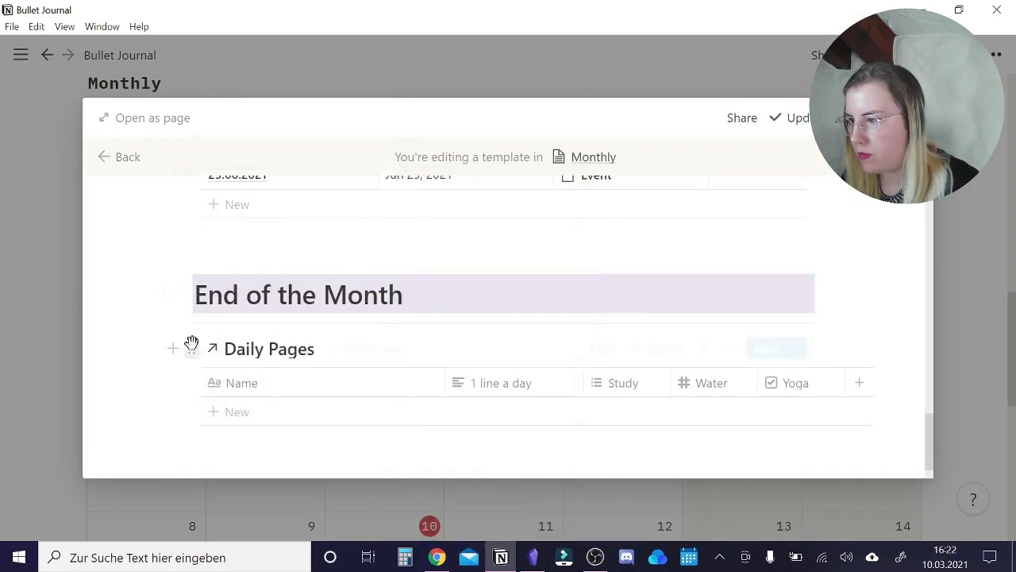
{"action": "scroll", "coordinate": [278, 358], "scroll_direction": "up", "scroll_amount": 15}
{"action": "scroll", "coordinate": [370, 374], "scroll_direction": "down", "scroll_amount": 5}
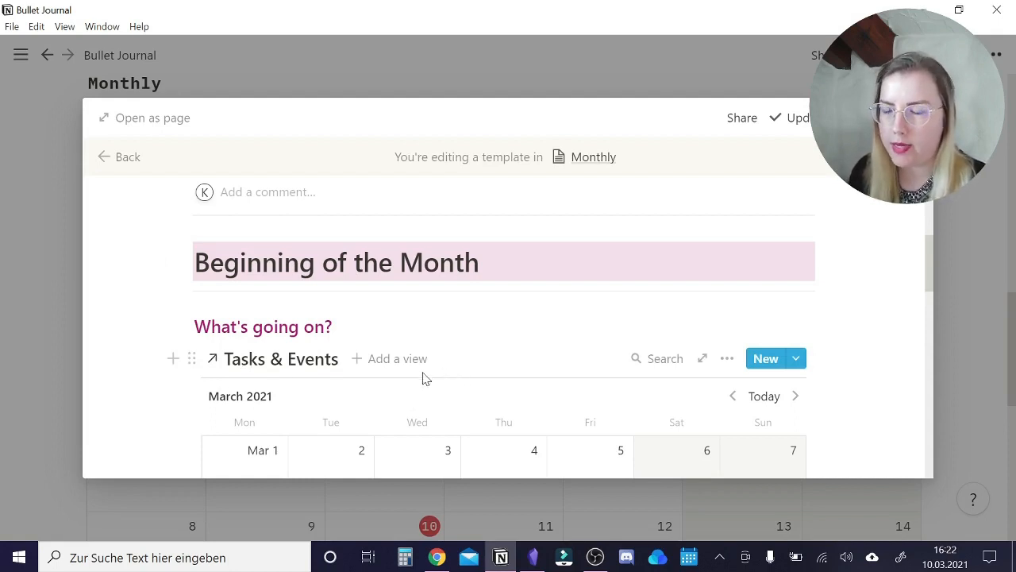
Review the template's calendar and examine the Monthly filter conditions of the Days of the Month table.
{"action": "scroll", "coordinate": [420, 380], "scroll_direction": "down", "scroll_amount": 1}
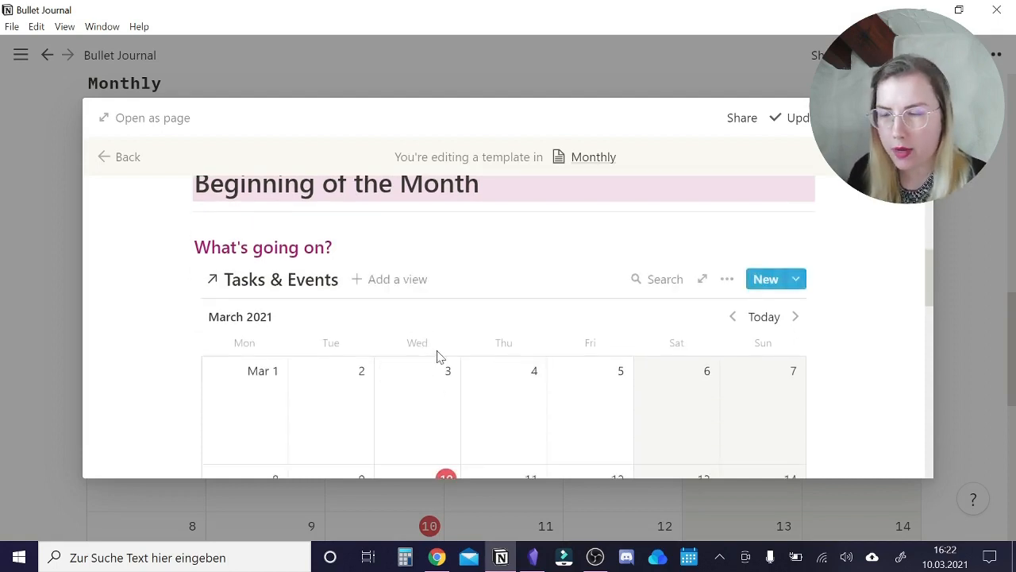
{"action": "scroll", "coordinate": [488, 339], "scroll_direction": "down", "scroll_amount": 3}
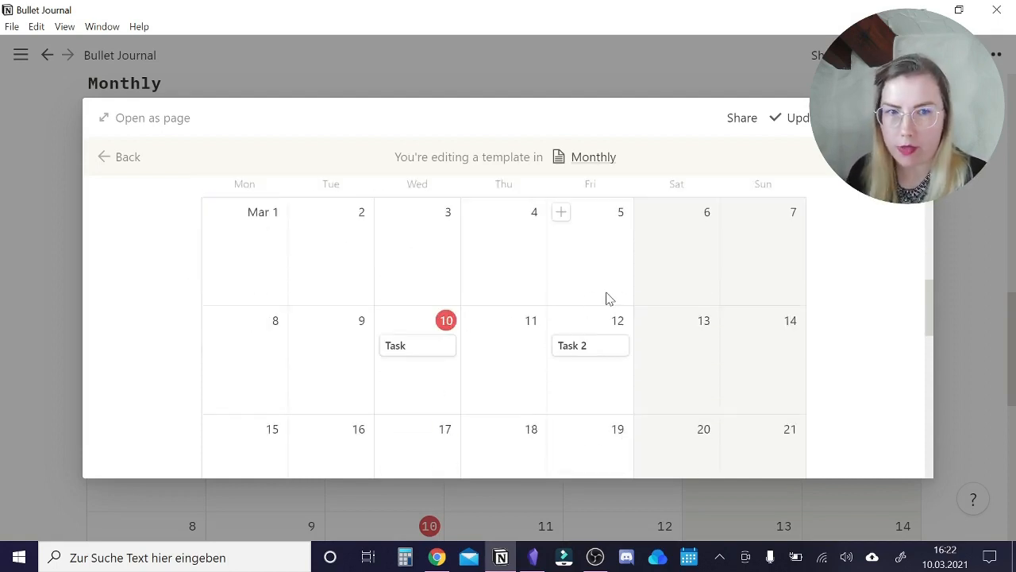
{"action": "scroll", "coordinate": [300, 333], "scroll_direction": "down", "scroll_amount": 1}
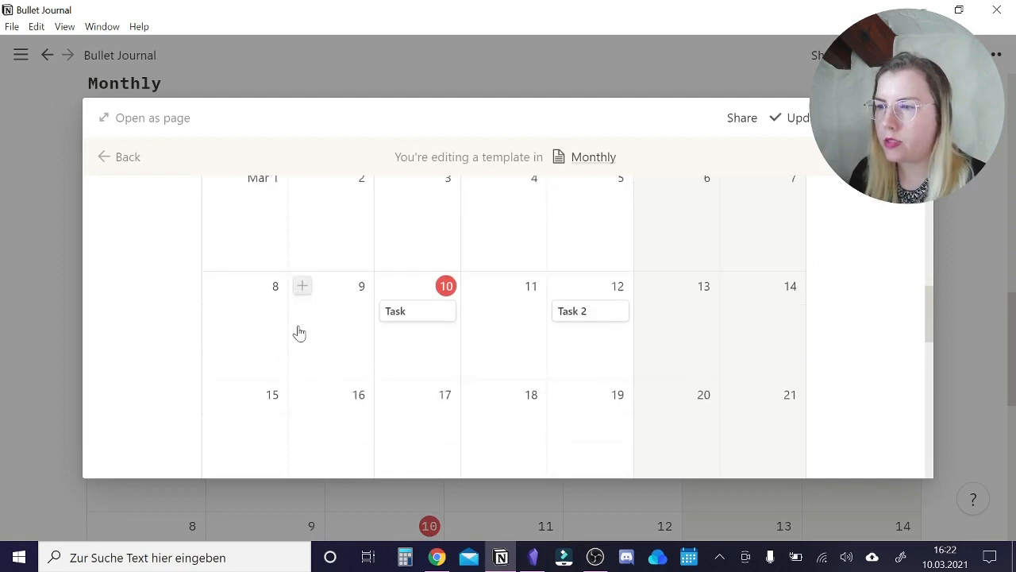
{"action": "scroll", "coordinate": [317, 317], "scroll_direction": "down", "scroll_amount": 2}
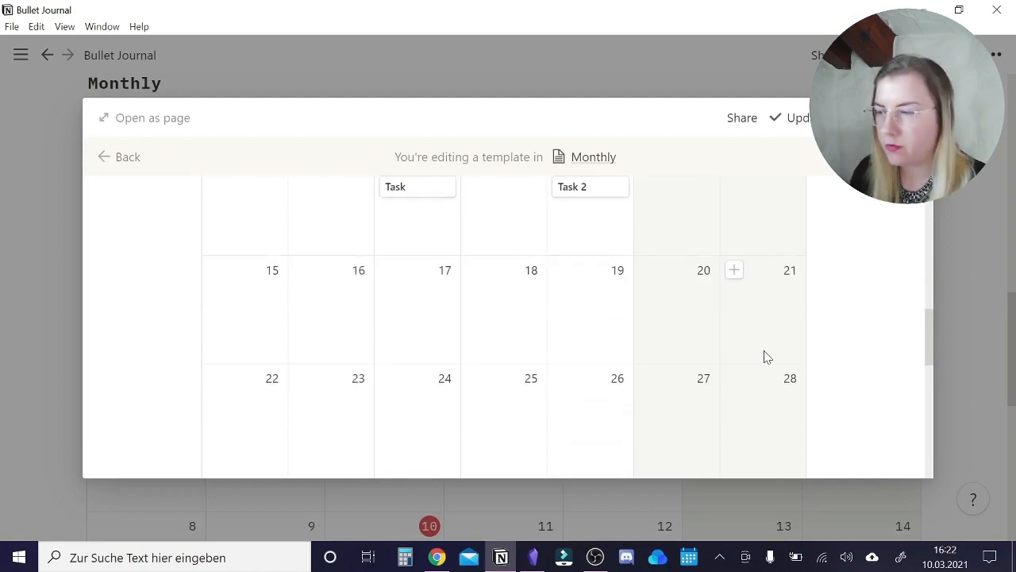
{"action": "scroll", "coordinate": [766, 357], "scroll_direction": "down", "scroll_amount": 5}
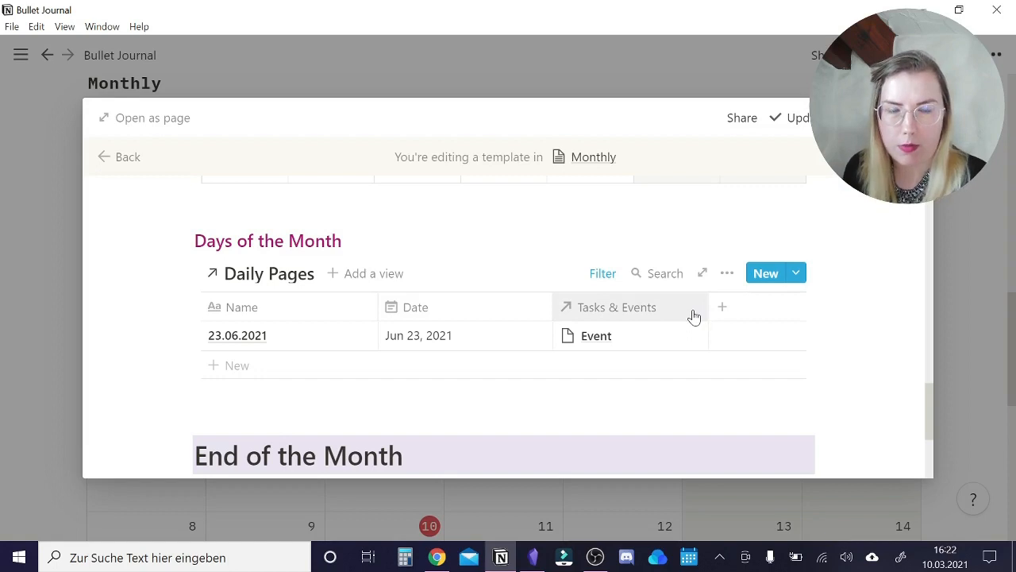
{"action": "left_click", "coordinate": [605, 279]}
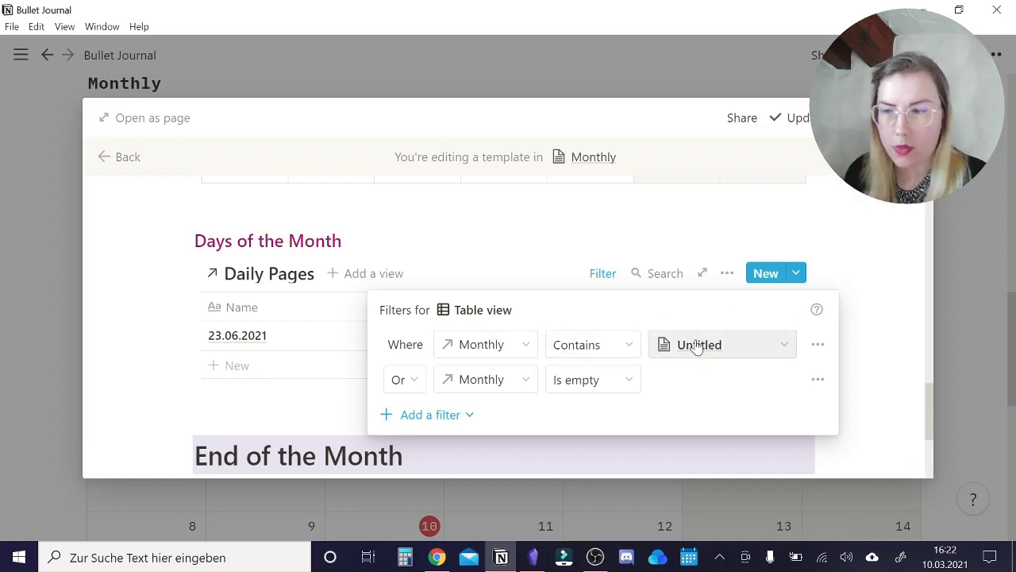
{"action": "left_click", "coordinate": [592, 272]}
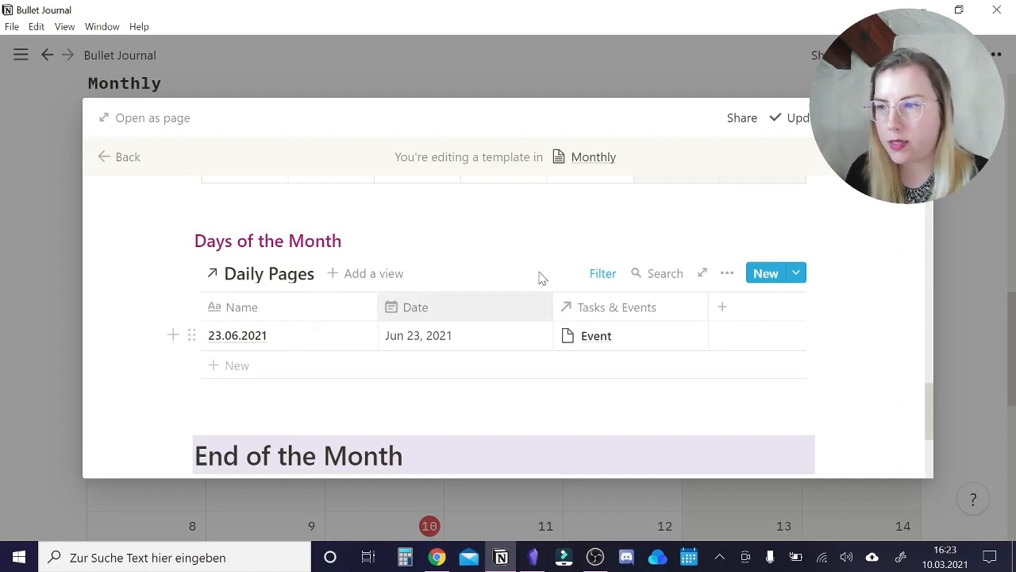
{"action": "left_click", "coordinate": [597, 273]}
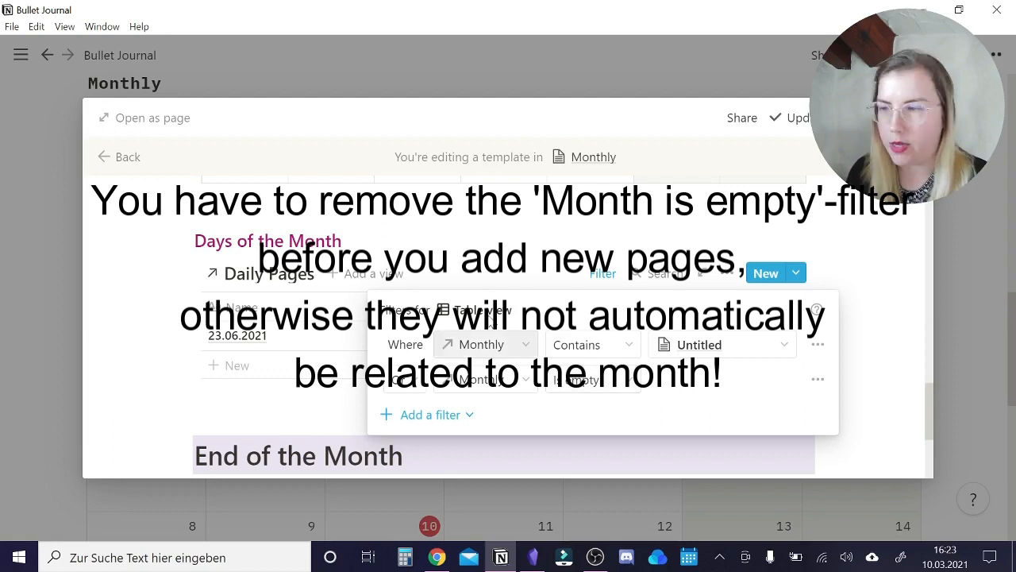
{"action": "left_click", "coordinate": [482, 258]}
Check the Monthly filter of the End of the Month table and look over the rest of the template.
{"action": "scroll", "coordinate": [397, 326], "scroll_direction": "down", "scroll_amount": 2}
{"action": "scroll", "coordinate": [347, 329], "scroll_direction": "down", "scroll_amount": 1}
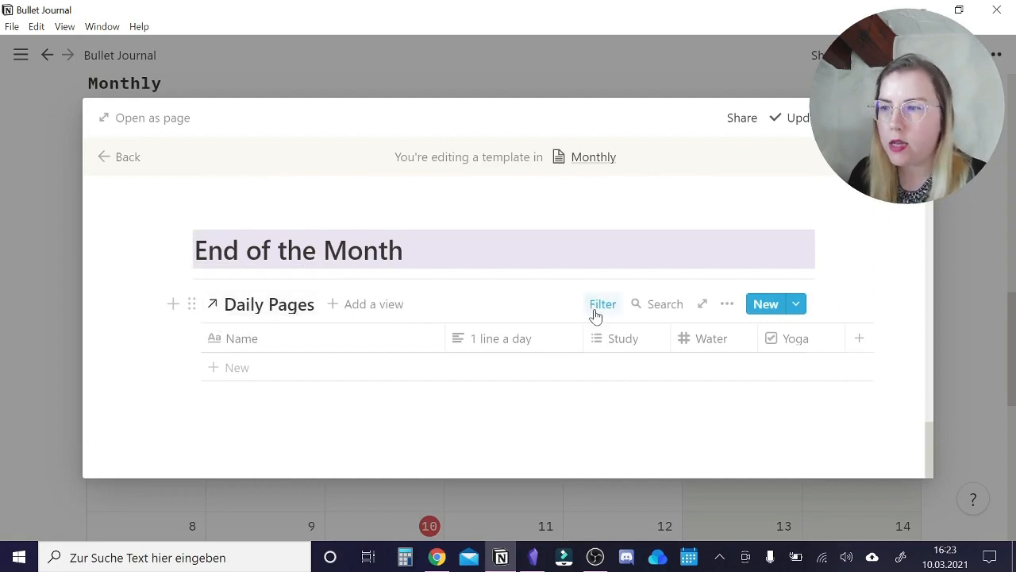
{"action": "left_click", "coordinate": [596, 308]}
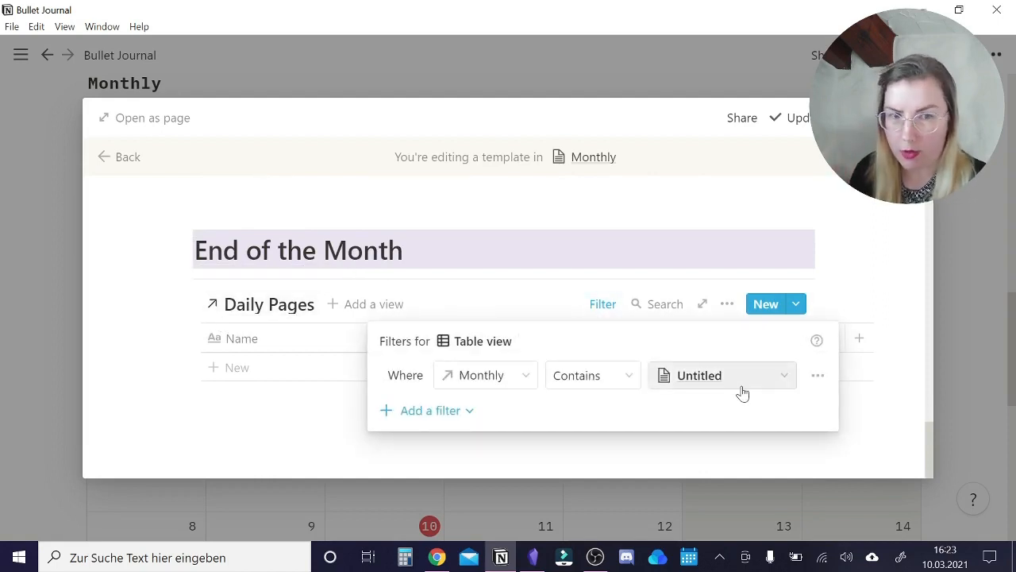
{"action": "key", "text": "Escape"}
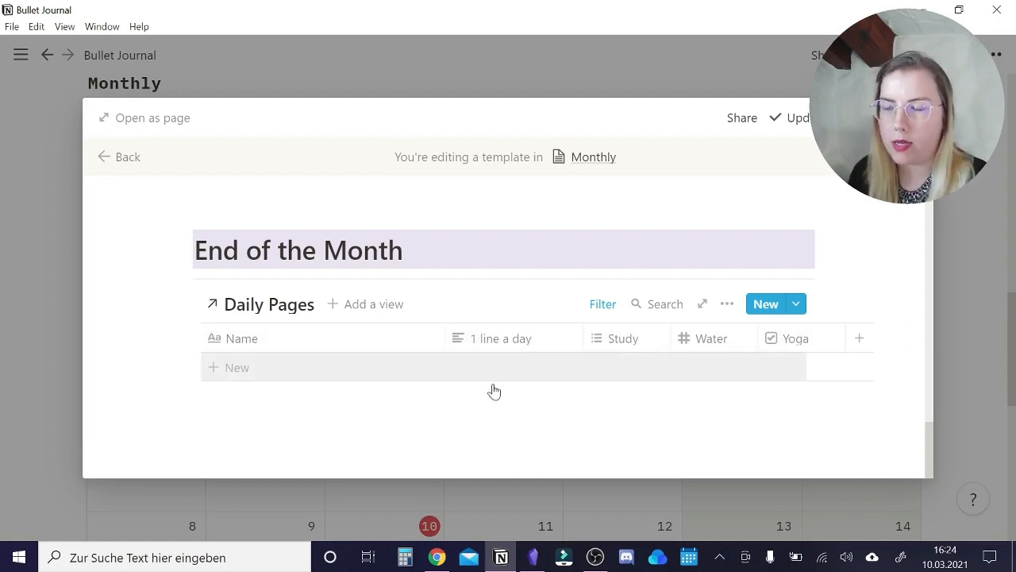
{"action": "scroll", "coordinate": [504, 397], "scroll_direction": "down", "scroll_amount": 5}
{"action": "scroll", "coordinate": [512, 390], "scroll_direction": "up", "scroll_amount": 10}
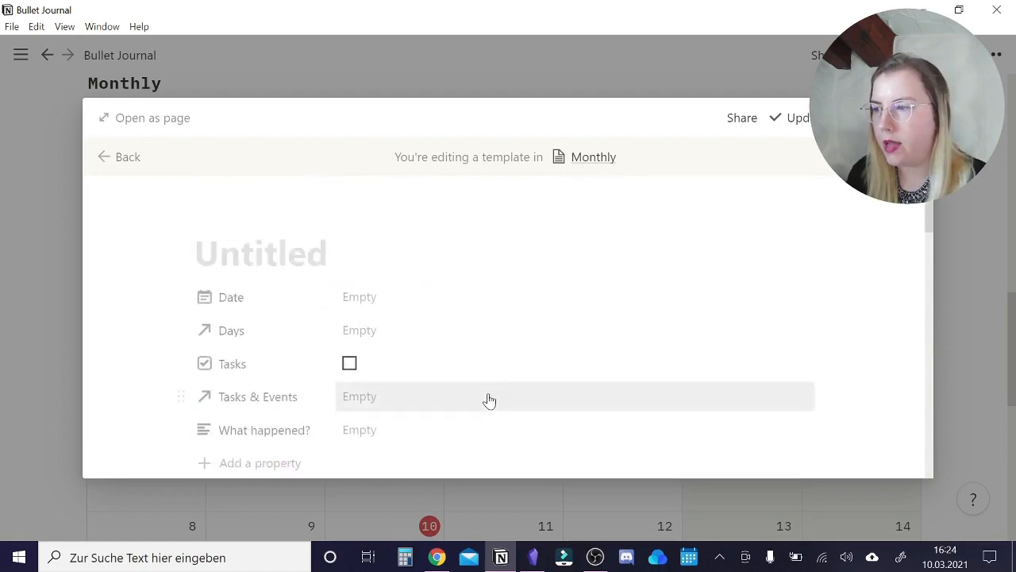
{"action": "scroll", "coordinate": [408, 304], "scroll_direction": "down", "scroll_amount": 3}
{"action": "scroll", "coordinate": [371, 285], "scroll_direction": "up", "scroll_amount": 1}
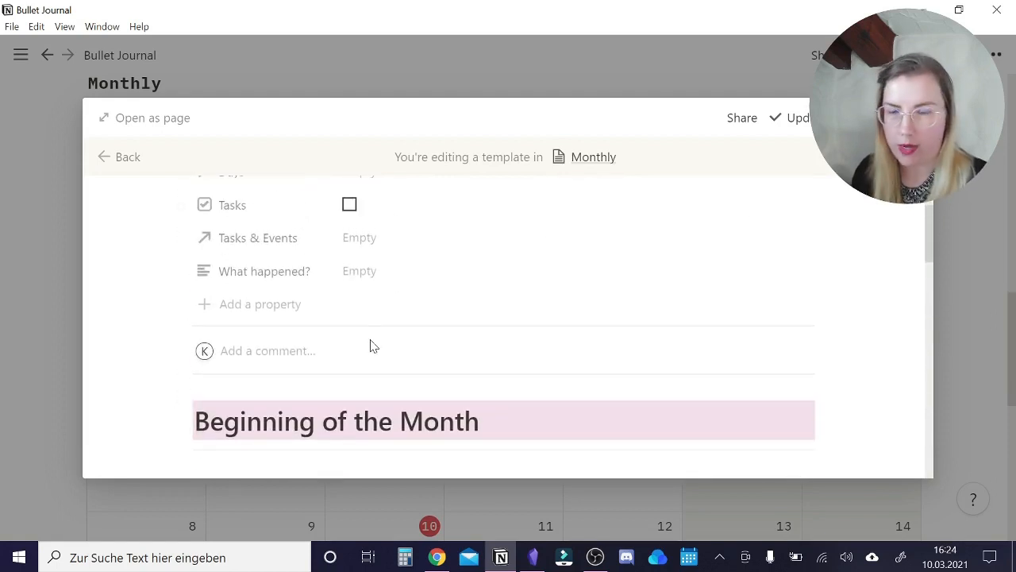
Leave the template, reopen the March '21 page and apply the Untitled template to it.
{"action": "left_click", "coordinate": [47, 213]}
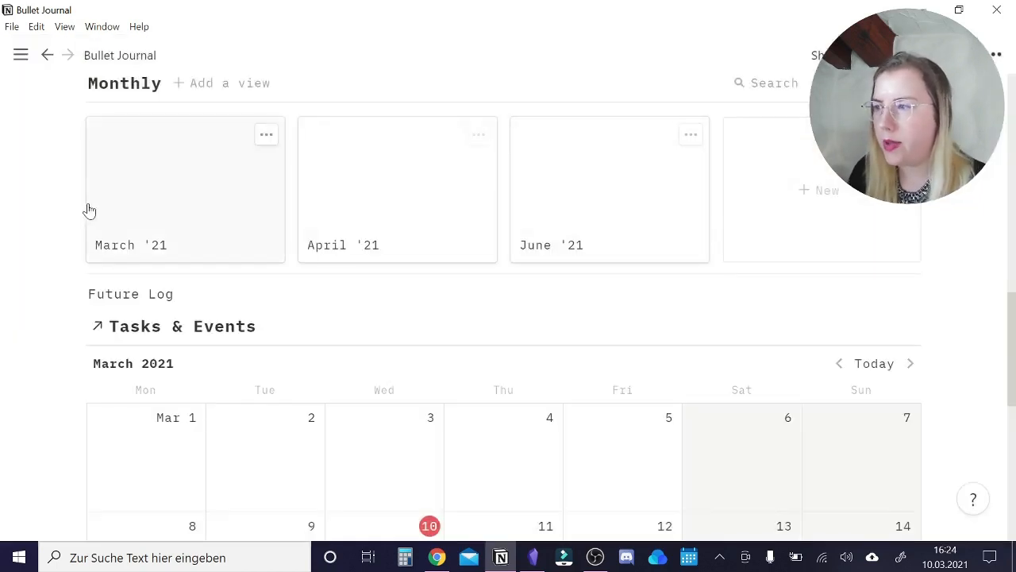
{"action": "left_click", "coordinate": [161, 208]}
{"action": "scroll", "coordinate": [453, 286], "scroll_direction": "down", "scroll_amount": 4}
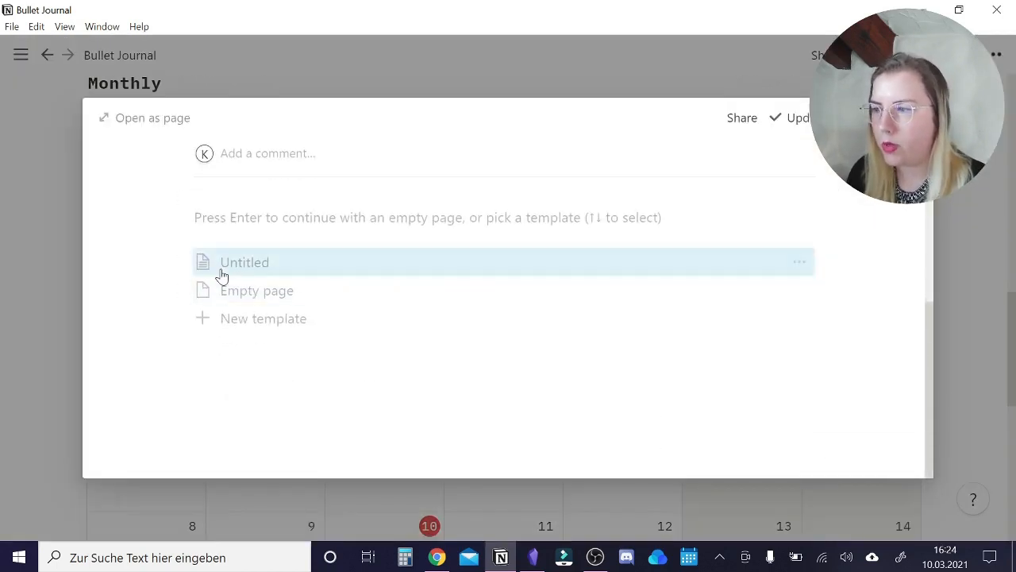
{"action": "left_click", "coordinate": [222, 274]}
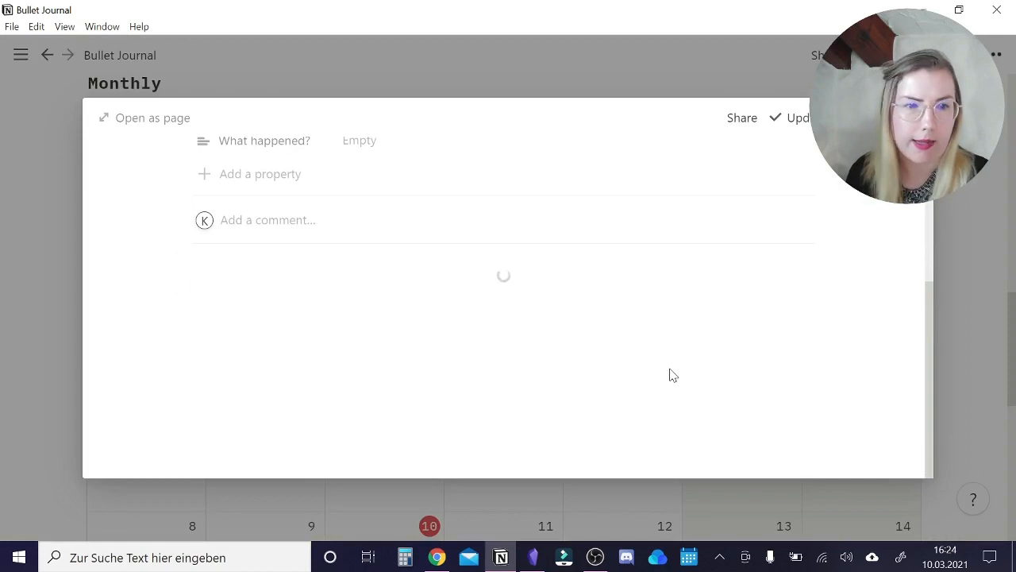
{"action": "scroll", "coordinate": [601, 327], "scroll_direction": "up", "scroll_amount": 5}
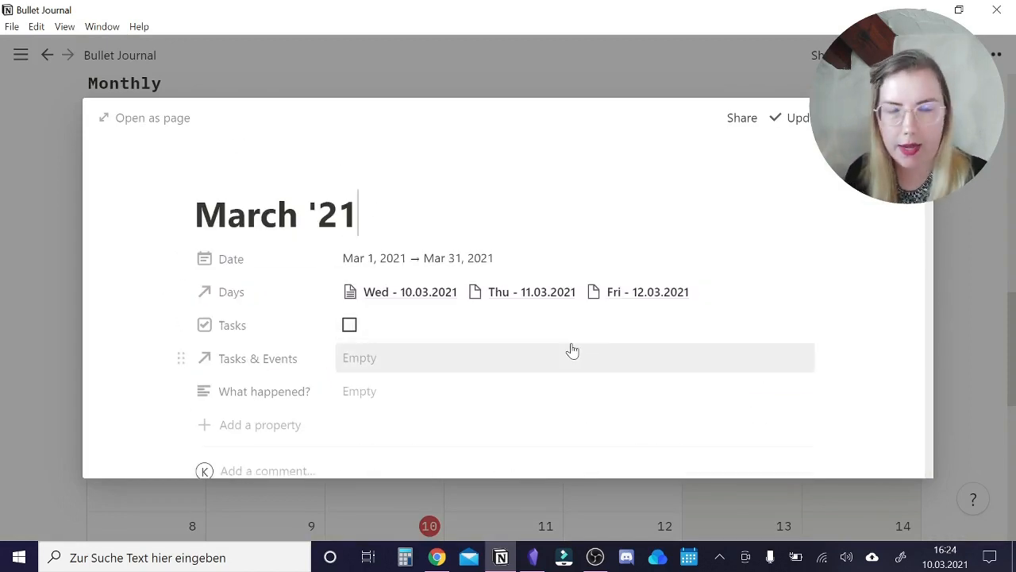
Look over the template's calendar and Days of the Month section in the March '21 page, then close the page.
{"action": "scroll", "coordinate": [572, 350], "scroll_direction": "down", "scroll_amount": 10}
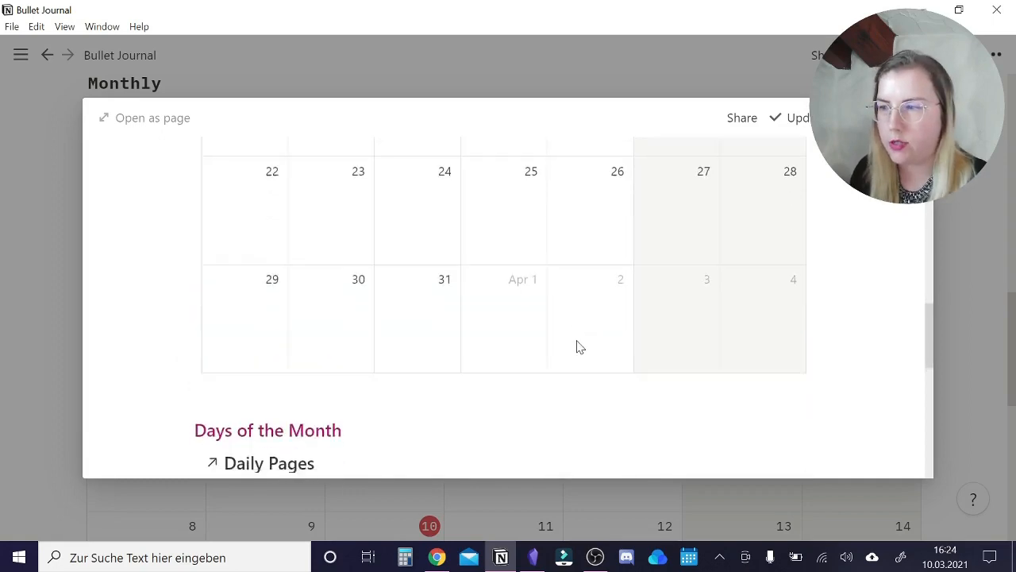
{"action": "scroll", "coordinate": [579, 347], "scroll_direction": "down", "scroll_amount": 10}
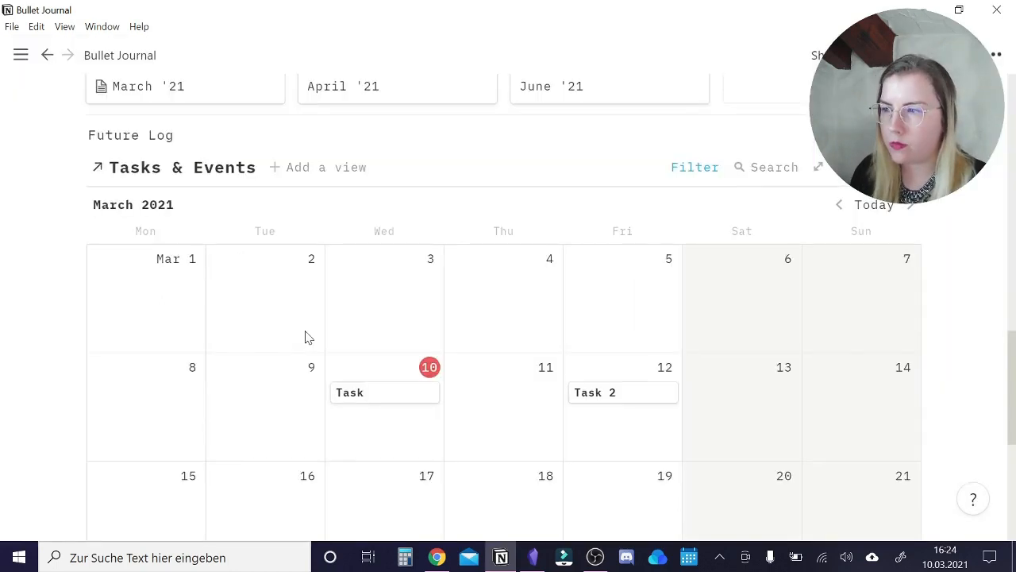
{"action": "key", "text": "Escape"}
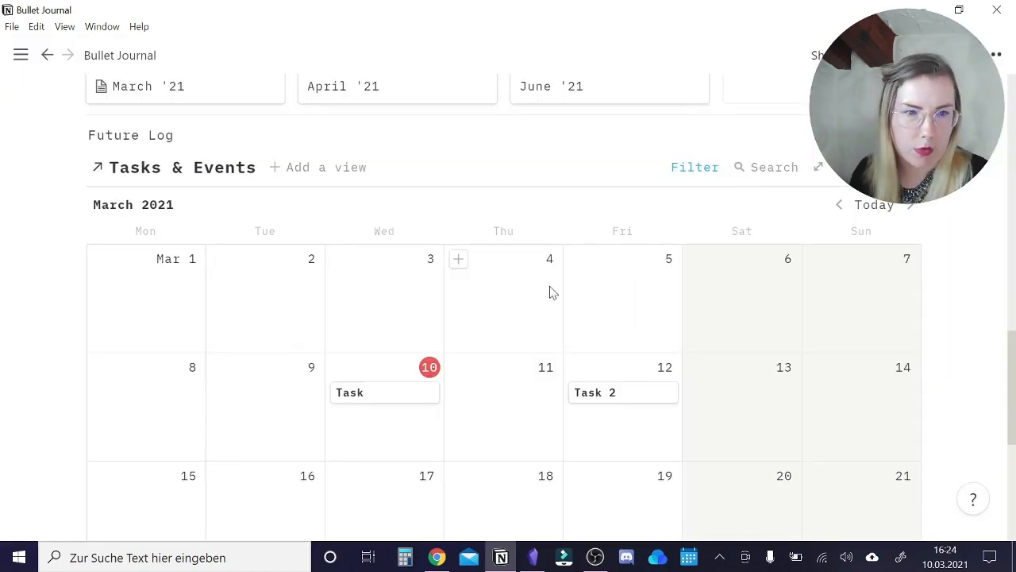
Add a cover to the Bullet Journal page, using the pink highlighter and floral calendar photo from an Unsplash search for "bullet journal".
{"action": "scroll", "coordinate": [399, 262], "scroll_direction": "up", "scroll_amount": 15}
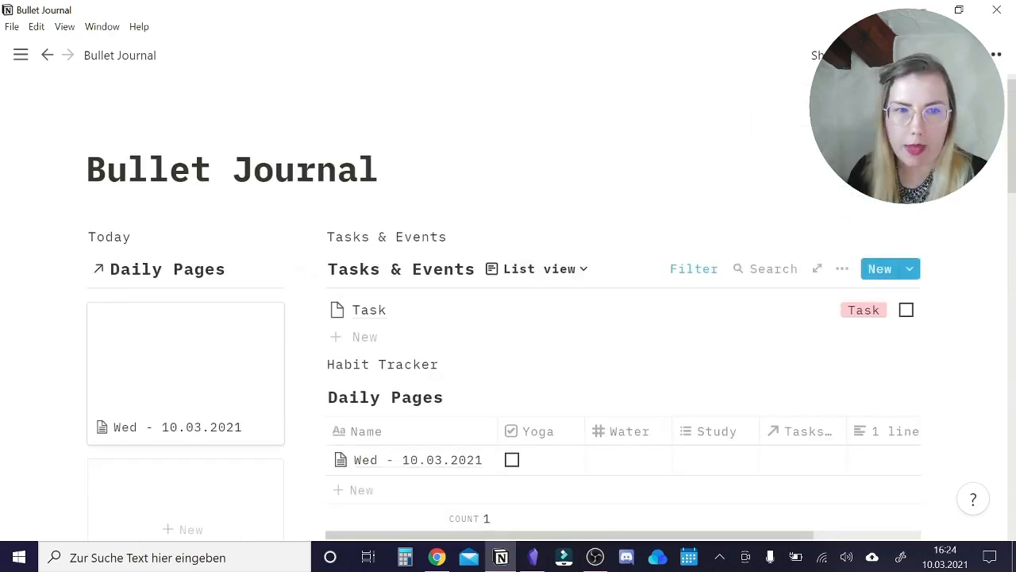
{"action": "scroll", "coordinate": [399, 270], "scroll_direction": "up", "scroll_amount": 1}
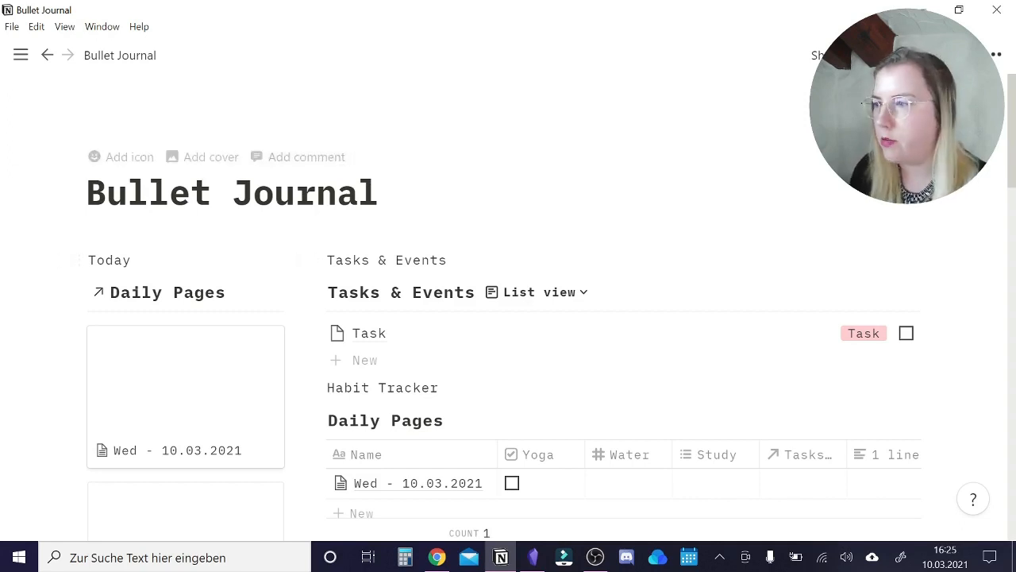
{"action": "left_click", "coordinate": [208, 157]}
{"action": "left_click", "coordinate": [796, 208]}
{"action": "type", "text": "bullet journal"}
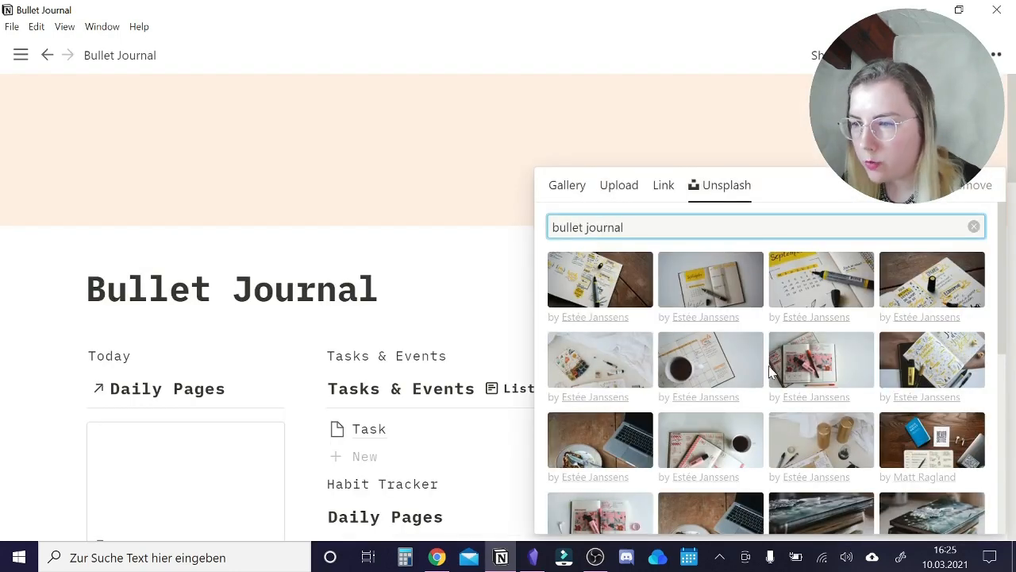
{"action": "left_click", "coordinate": [794, 296]}
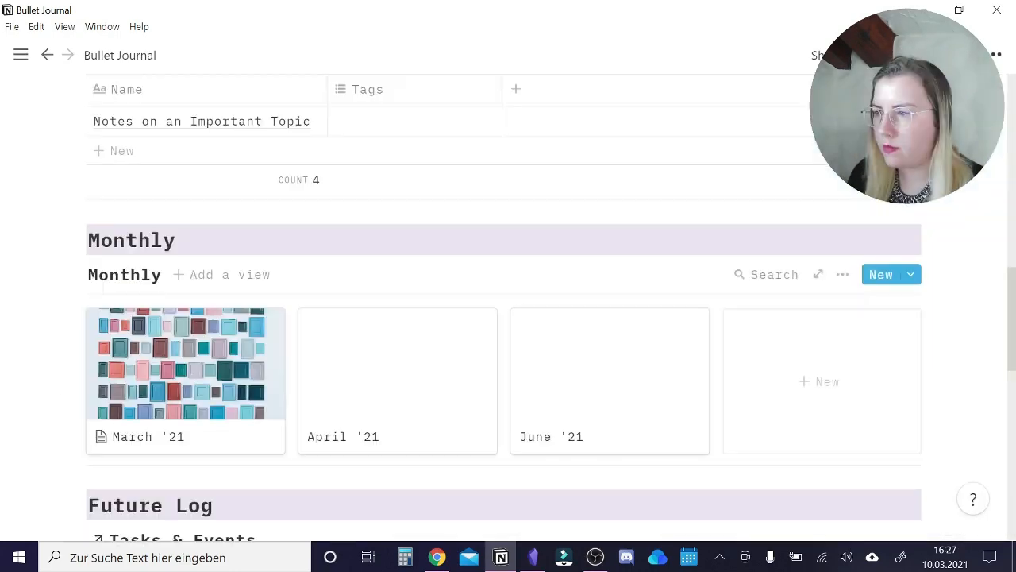
Review the Bullet Journal dashboard, from the cover and daily sections through Collections and Monthly to the Future Log calendar.
{"action": "scroll", "coordinate": [508, 318], "scroll_direction": "up", "scroll_amount": 10}
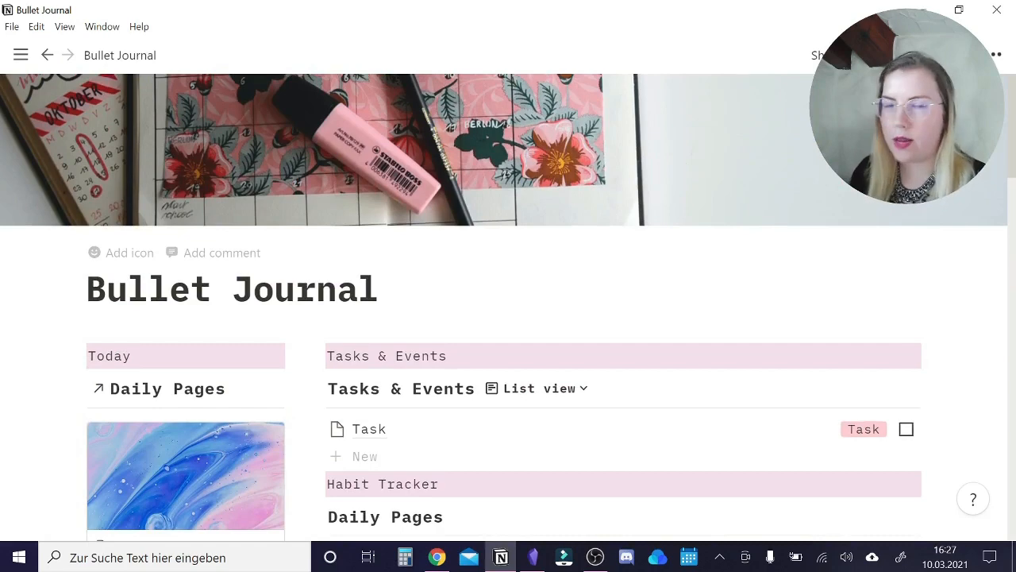
{"action": "scroll", "coordinate": [251, 411], "scroll_direction": "down", "scroll_amount": 2}
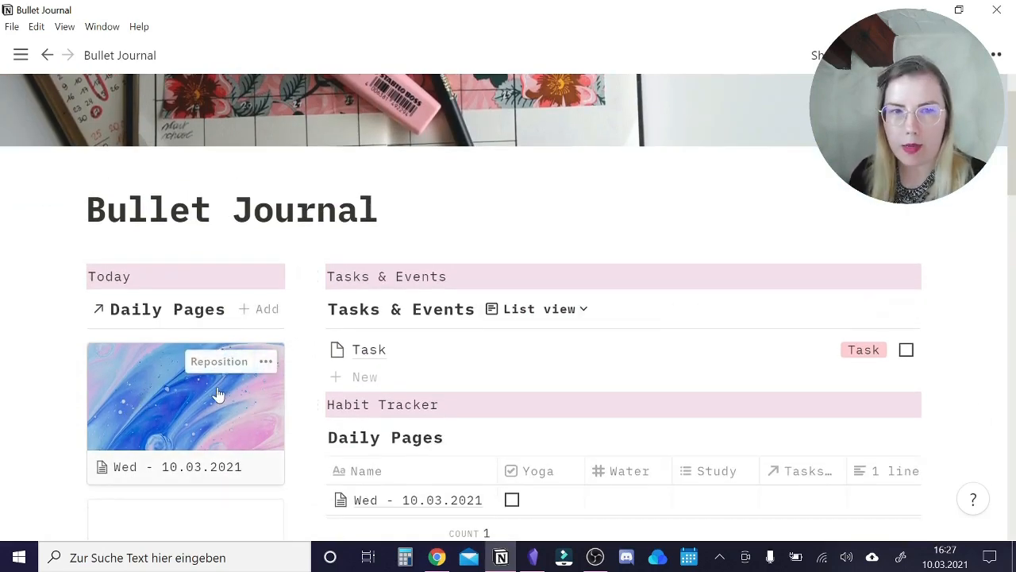
{"action": "scroll", "coordinate": [217, 394], "scroll_direction": "down", "scroll_amount": 3}
{"action": "scroll", "coordinate": [635, 239], "scroll_direction": "up", "scroll_amount": 1}
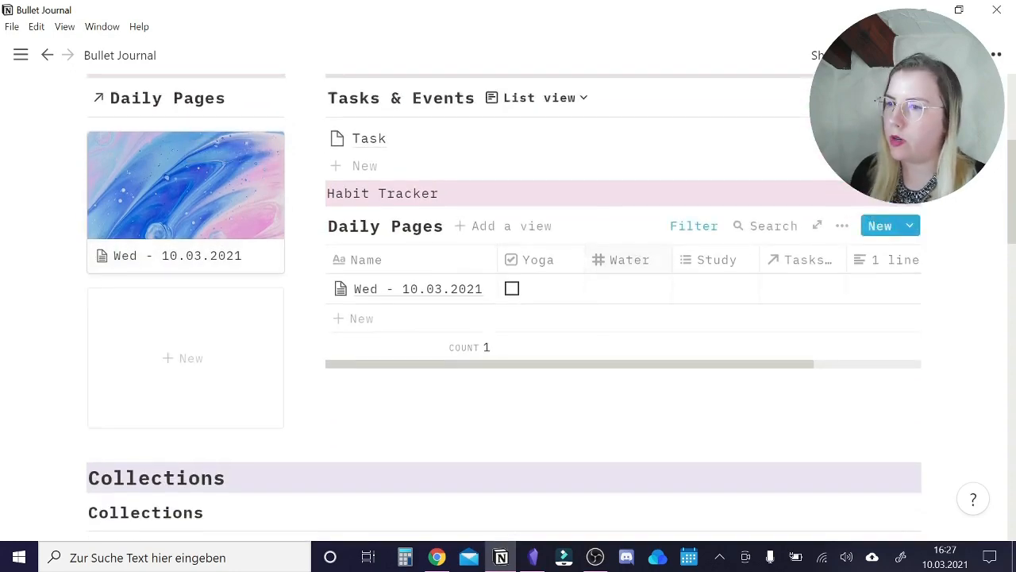
{"action": "scroll", "coordinate": [622, 236], "scroll_direction": "down", "scroll_amount": 1}
{"action": "scroll", "coordinate": [621, 236], "scroll_direction": "down", "scroll_amount": 7}
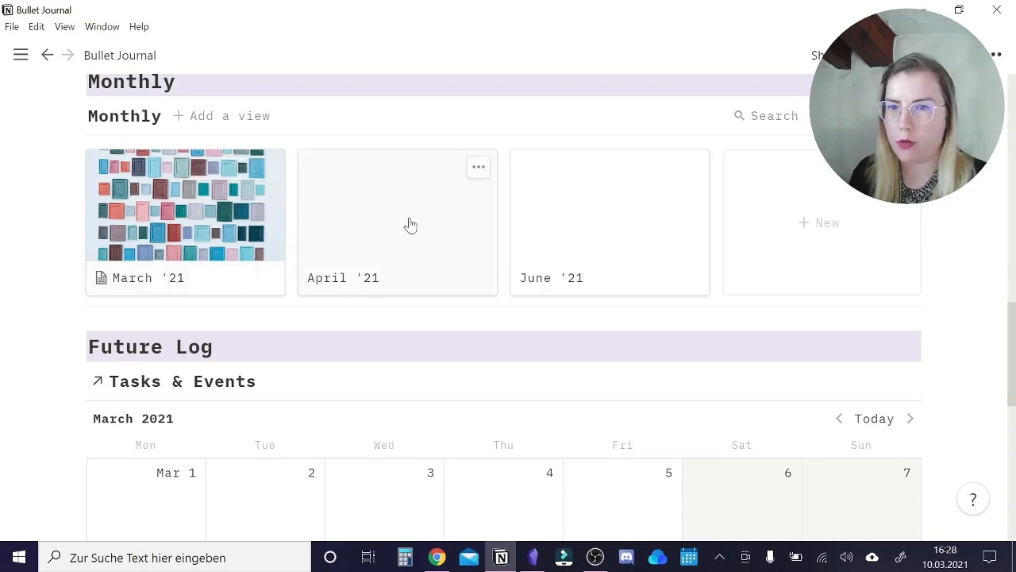
{"action": "scroll", "coordinate": [588, 280], "scroll_direction": "down", "scroll_amount": 4}
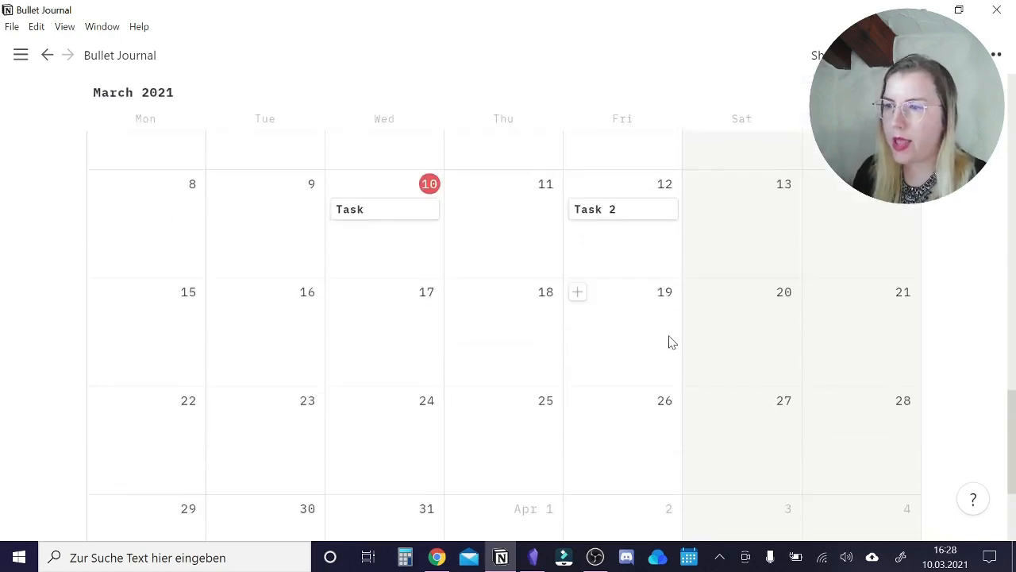
{"action": "scroll", "coordinate": [672, 341], "scroll_direction": "up", "scroll_amount": 10}
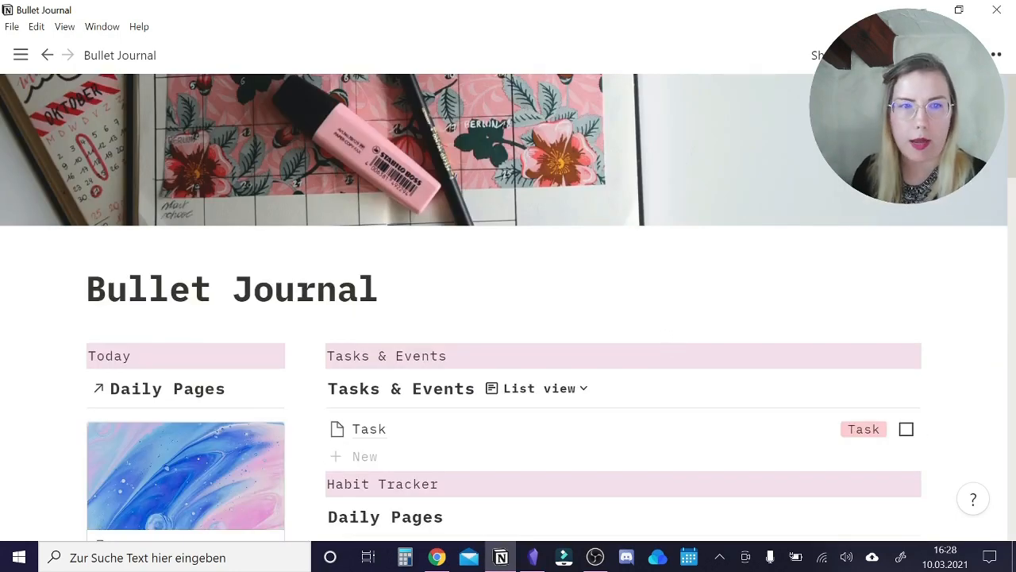